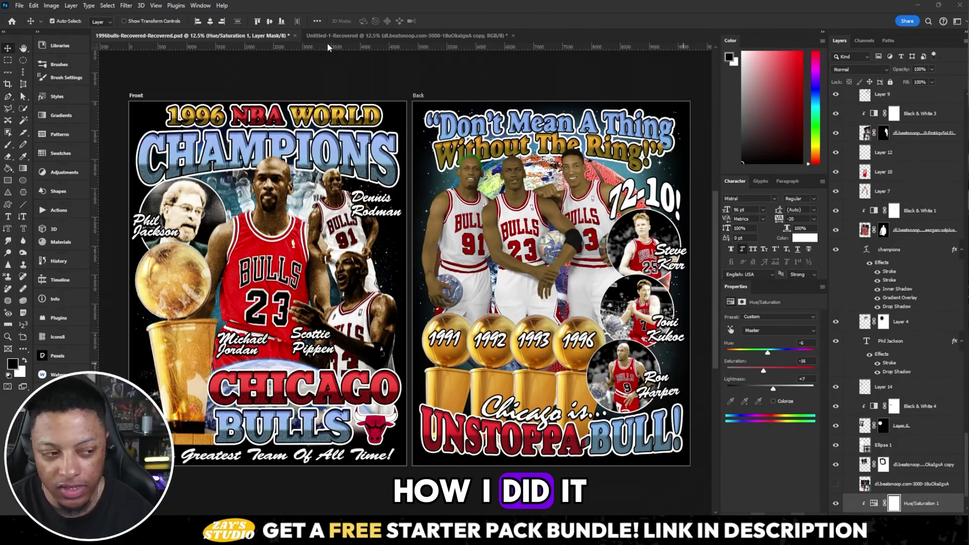
# Step: Switch to the Untitled-1-Recovered document and select the Artboard 1 copy artboard
pyautogui.click(330, 36)
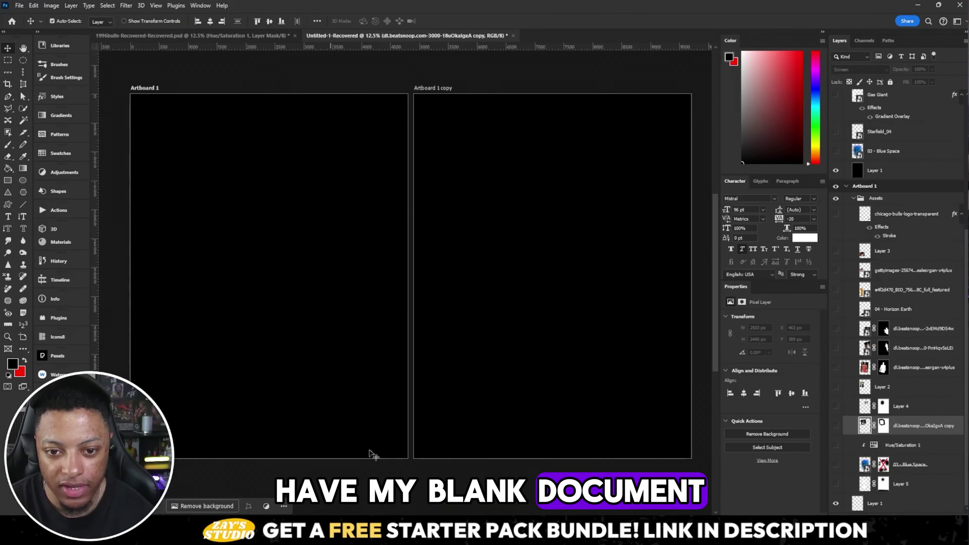
pyautogui.click(244, 91)
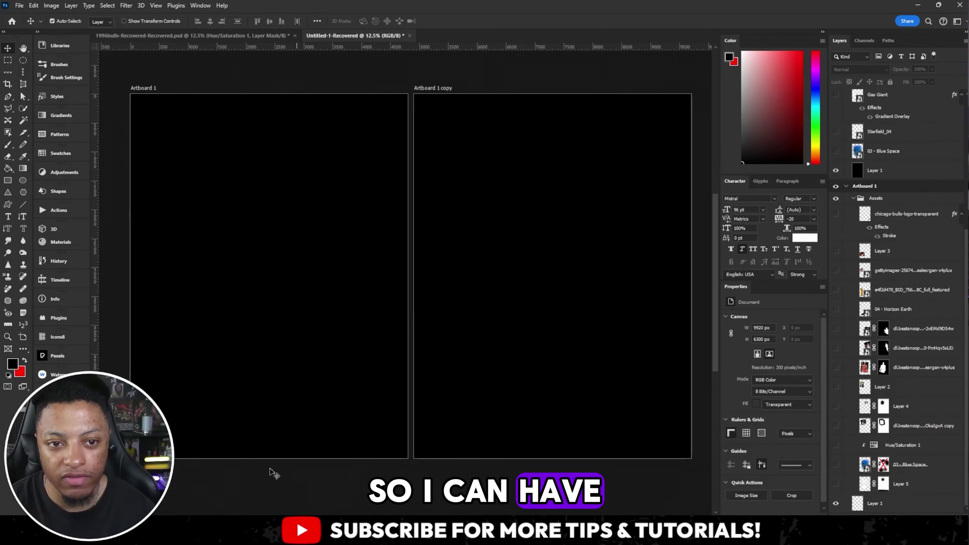
pyautogui.click(432, 88)
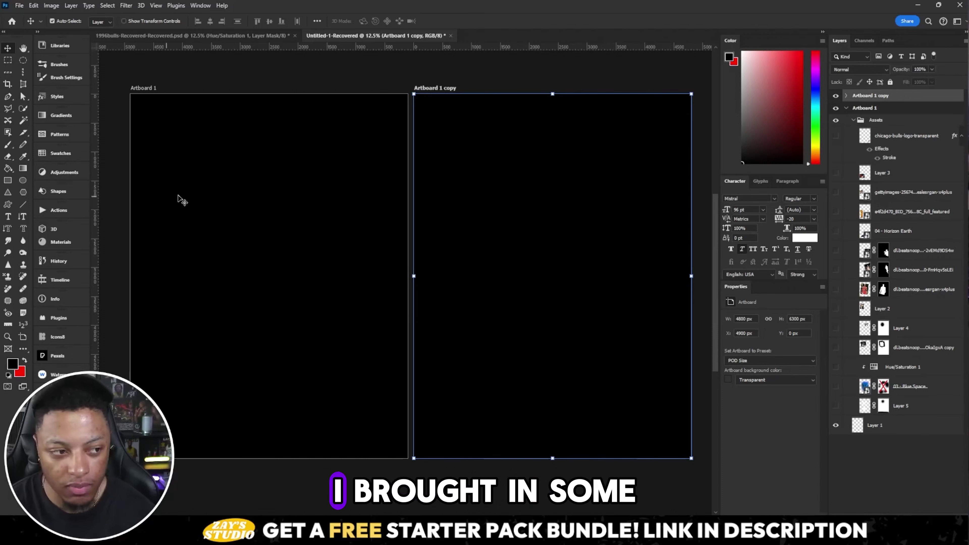
# Step: Show the Layer 5 galaxy texture and the 03 - Blue Space layer on Artboard 1, nudging the galaxy slightly upward
pyautogui.click(834, 406)
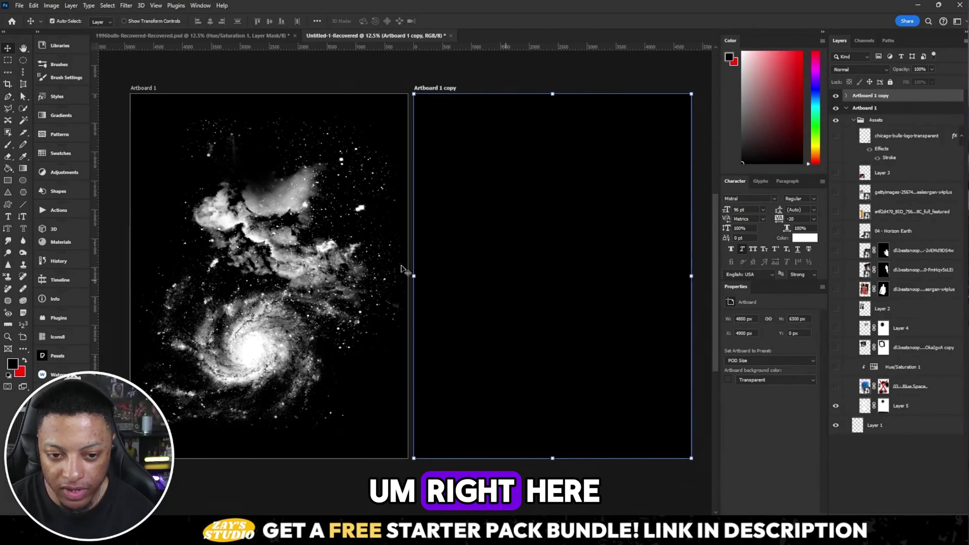
pyautogui.moveTo(275, 353); pyautogui.dragTo(276, 347)
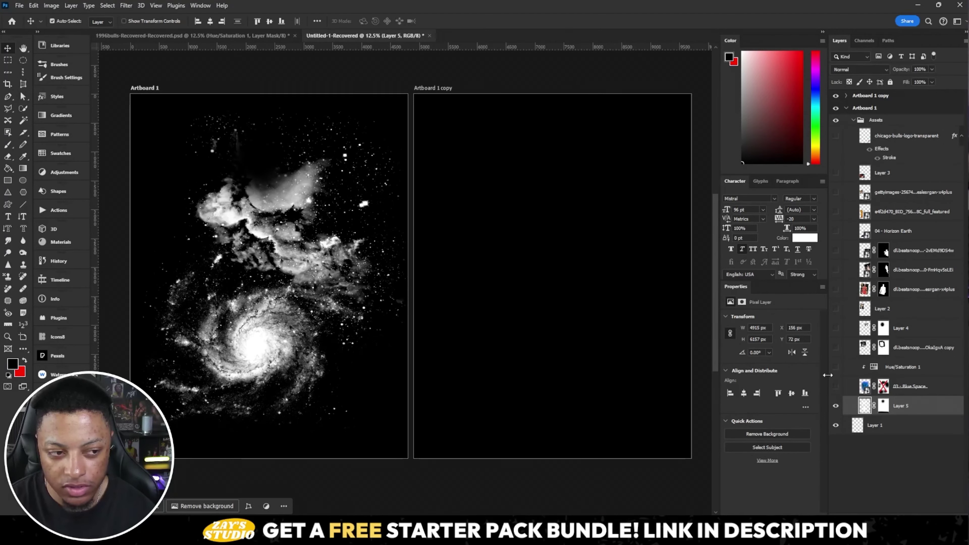
pyautogui.click(835, 385)
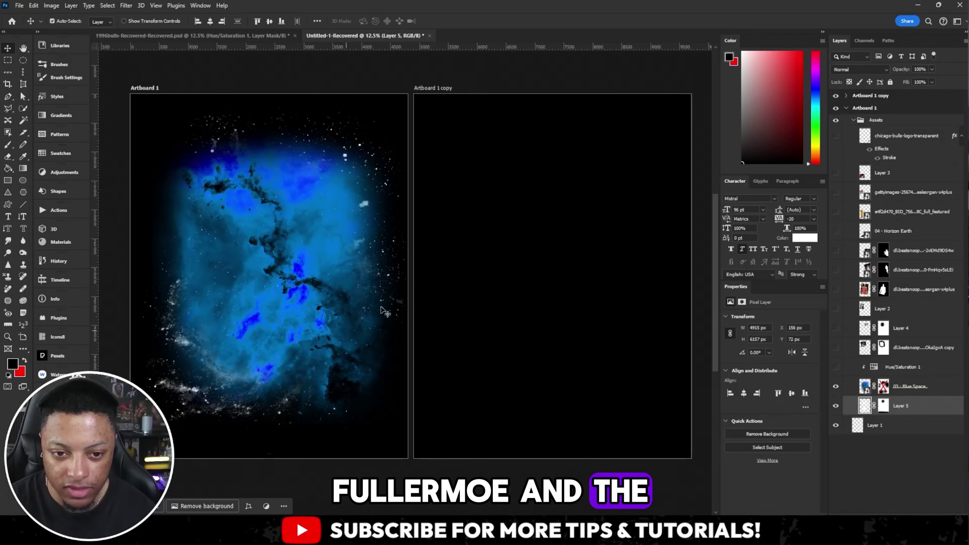
pyautogui.moveTo(287, 242)
pyautogui.mouseDown()
pyautogui.moveTo(284, 260)
pyautogui.moveTo(277, 241)
pyautogui.moveTo(287, 249)
pyautogui.mouseUp()
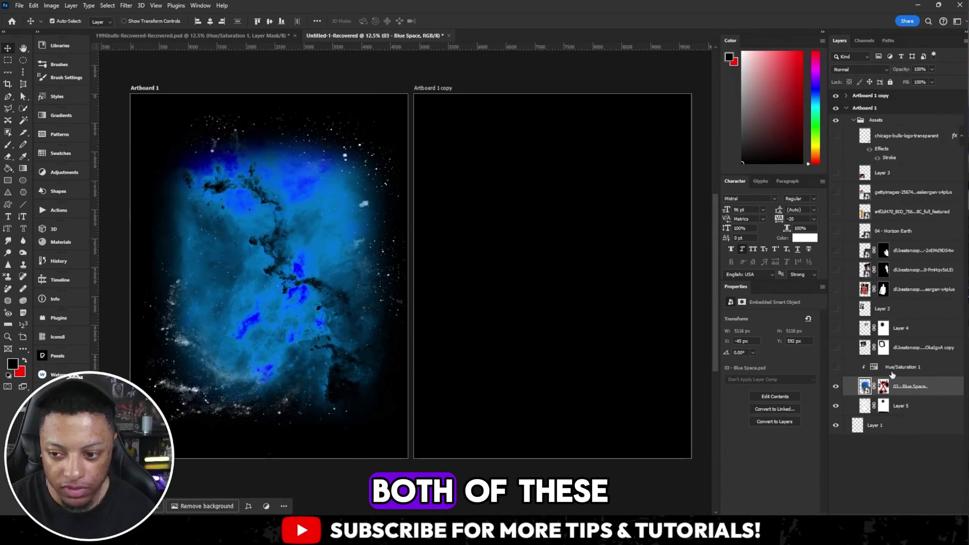
# Step: Move 03 - Blue Space below Layer 5 and clip a visible Hue/Saturation 1 to it, colorized at hue 204 and saturation 65
pyautogui.moveTo(910, 386); pyautogui.dragTo(913, 412)
pyautogui.moveTo(917, 367); pyautogui.dragTo(914, 385)
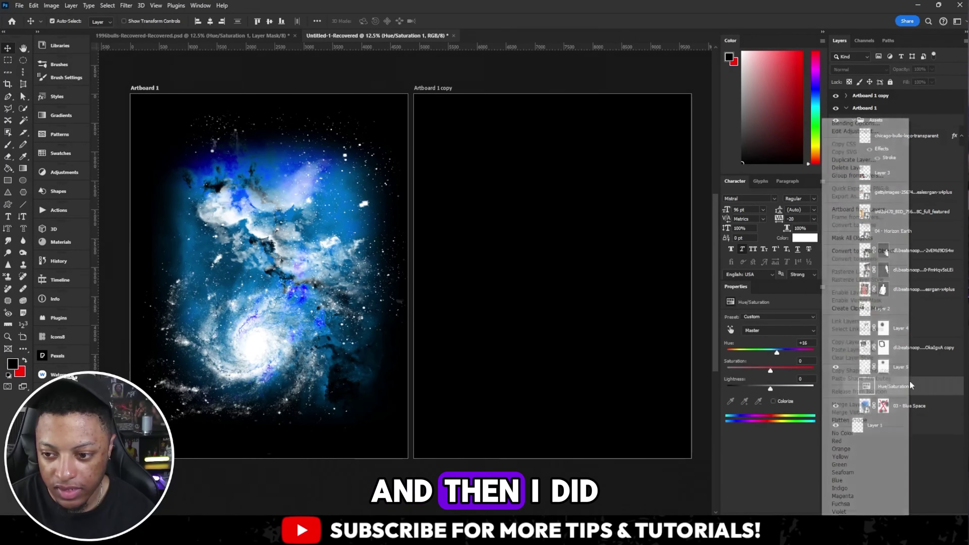
pyautogui.rightClick(914, 386)
pyautogui.click(878, 324)
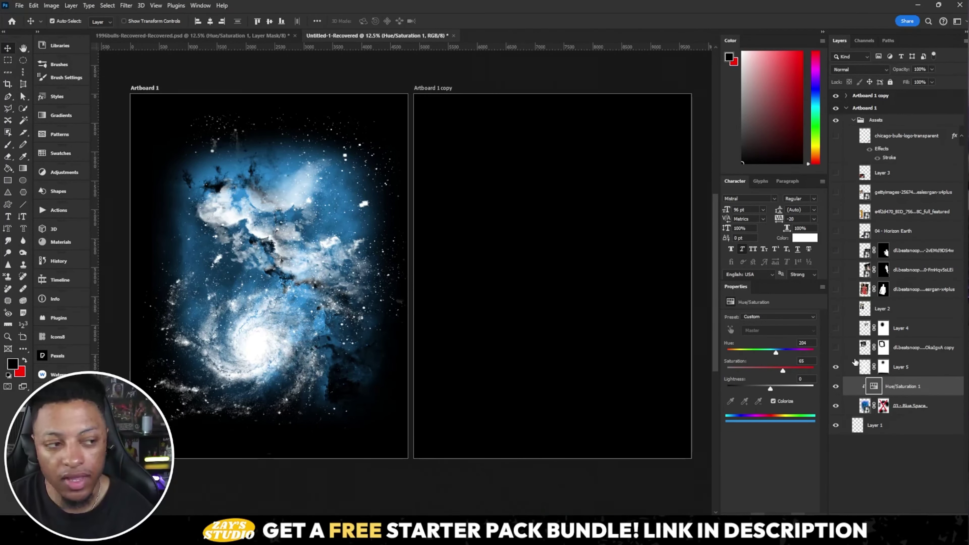
# Step: Show the number 23 player cutout and the 04 - Horizon Earth layer on Artboard 1
pyautogui.click(834, 289)
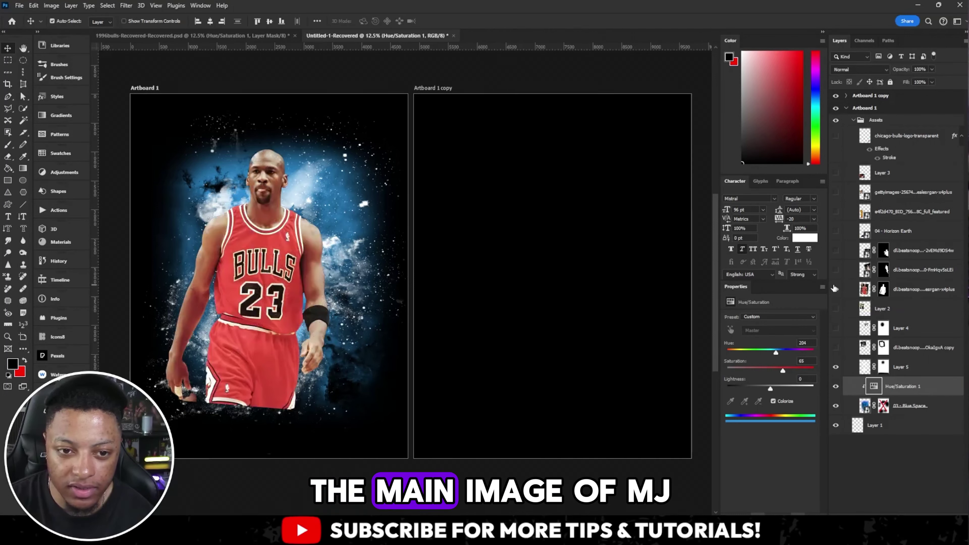
pyautogui.click(189, 260)
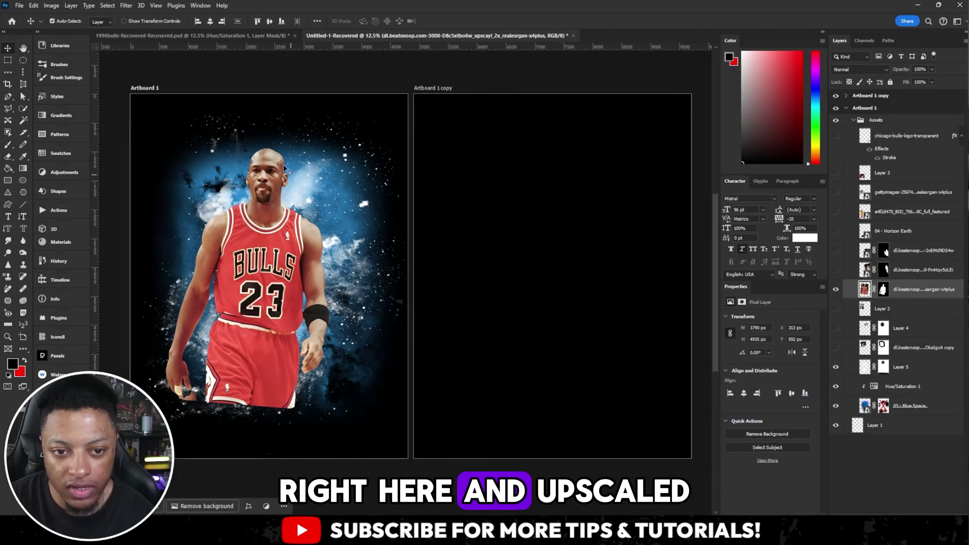
pyautogui.click(835, 269)
pyautogui.click(836, 270)
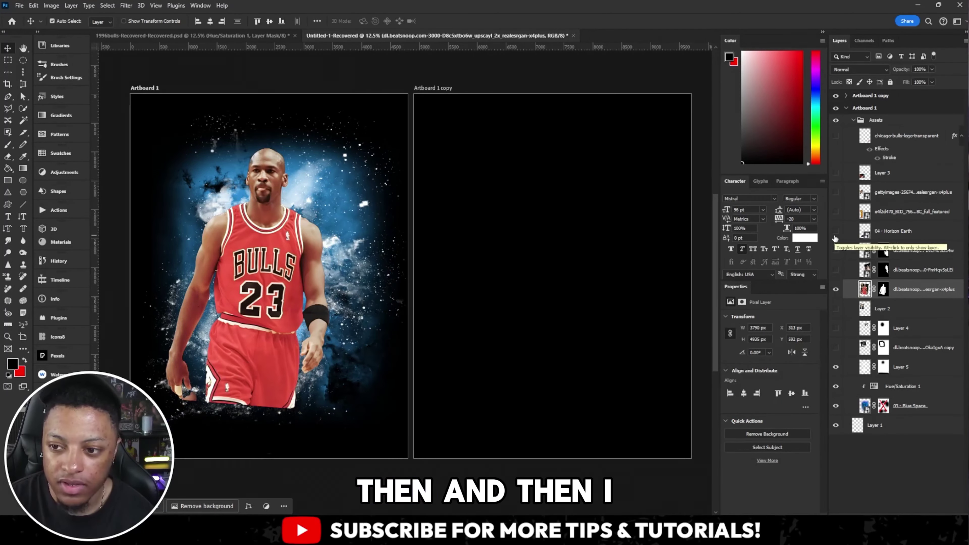
pyautogui.click(835, 230)
pyautogui.moveTo(262, 403)
pyautogui.mouseDown()
pyautogui.moveTo(270, 388)
pyautogui.moveTo(263, 402)
pyautogui.mouseUp()
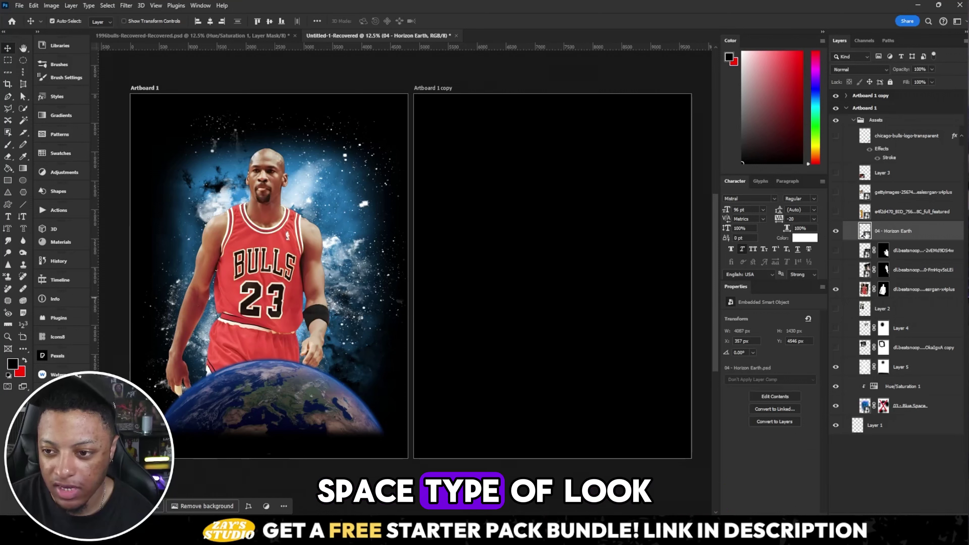
# Step: Add the text "Champions" near the upper left of Artboard 1, beside the player's head
pyautogui.click(7, 217)
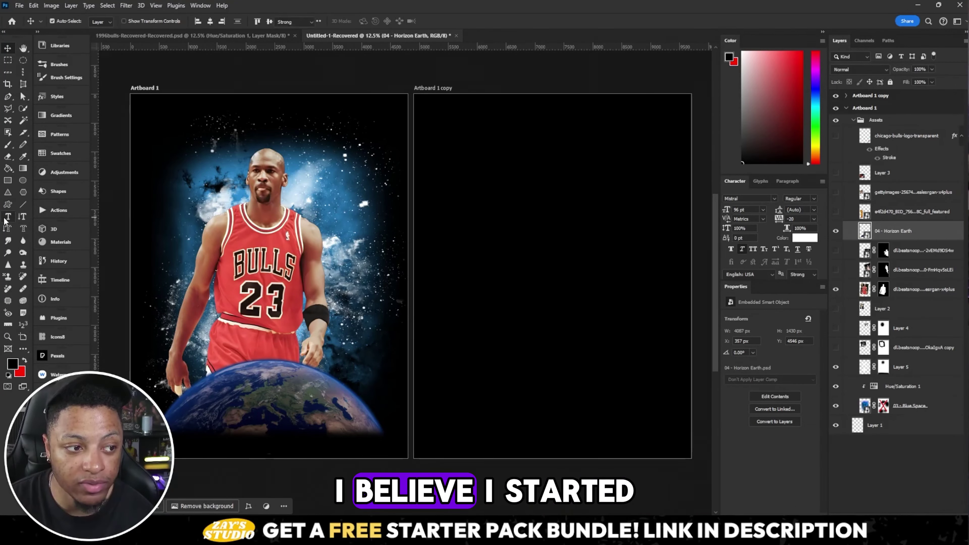
pyautogui.click(196, 149)
pyautogui.write('Champions')
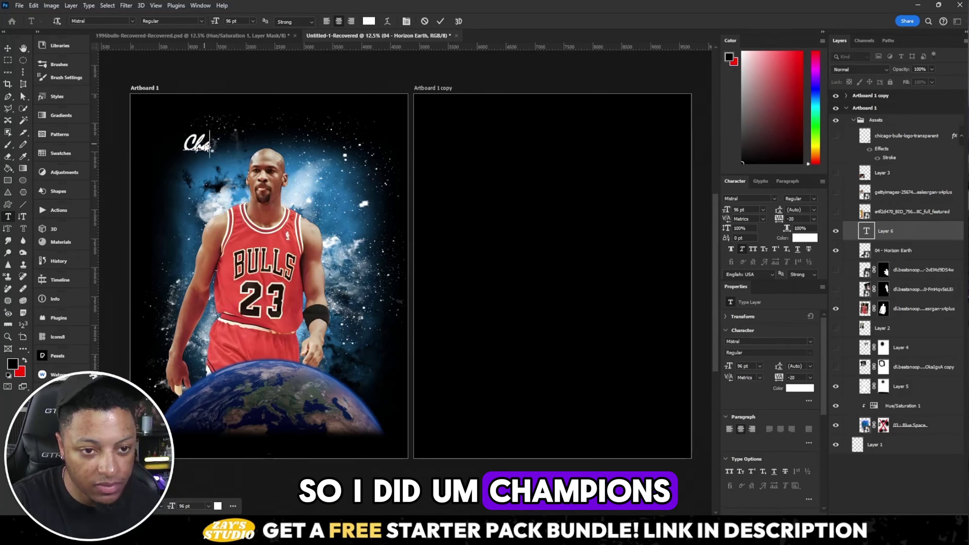
# Step: Set the font of the whole Champions text to Merit Regular
pyautogui.hotkey('ctrl', 'a')
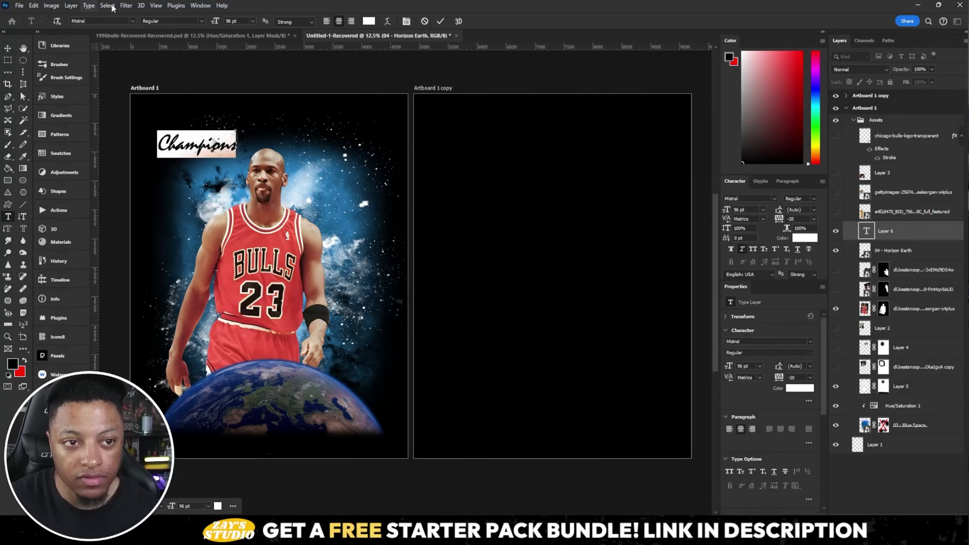
pyautogui.click(134, 21)
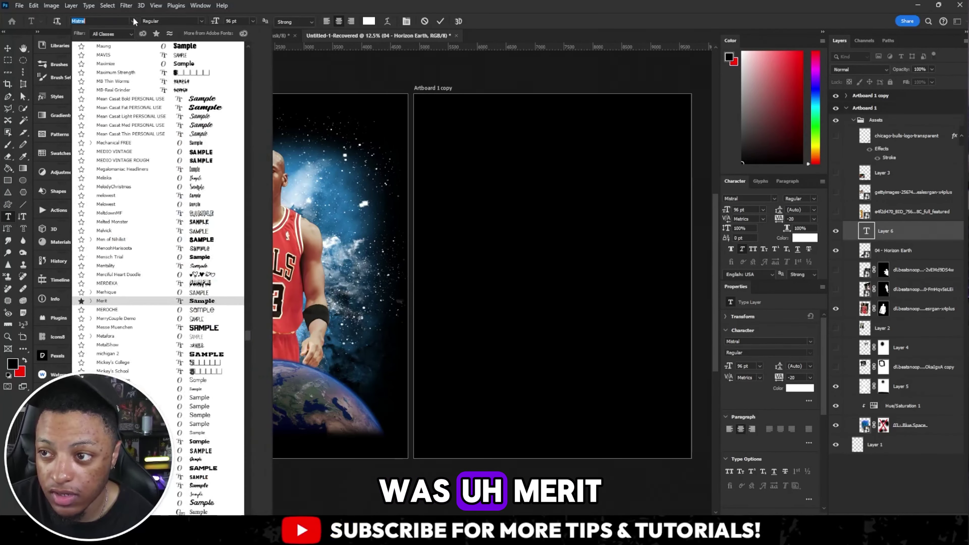
pyautogui.click(156, 33)
pyautogui.write('merit')
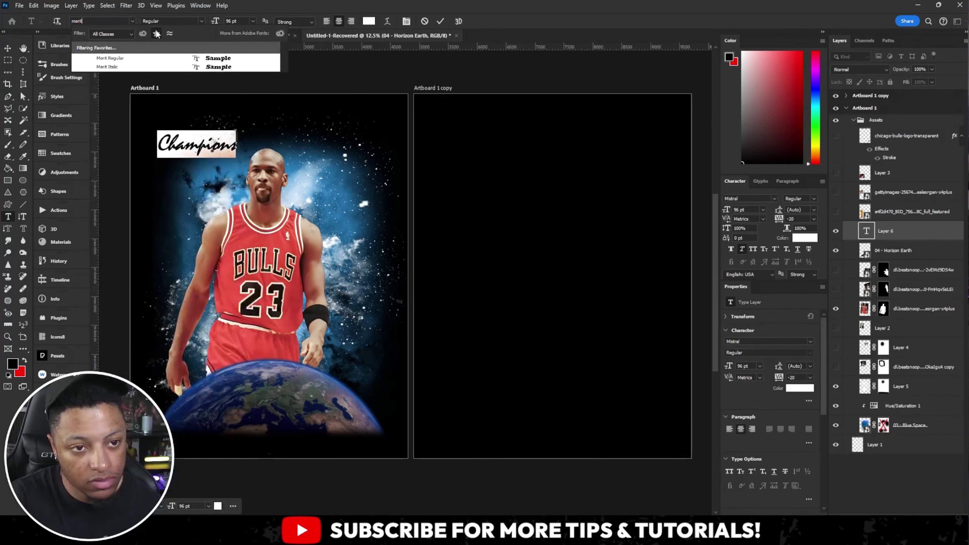
pyautogui.press('Escape')
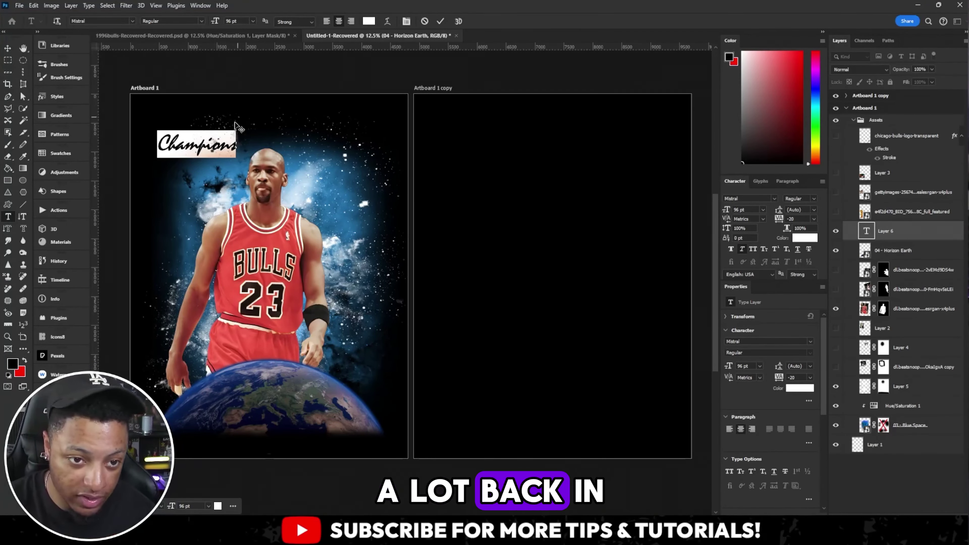
pyautogui.rightClick(204, 137)
pyautogui.click(224, 306)
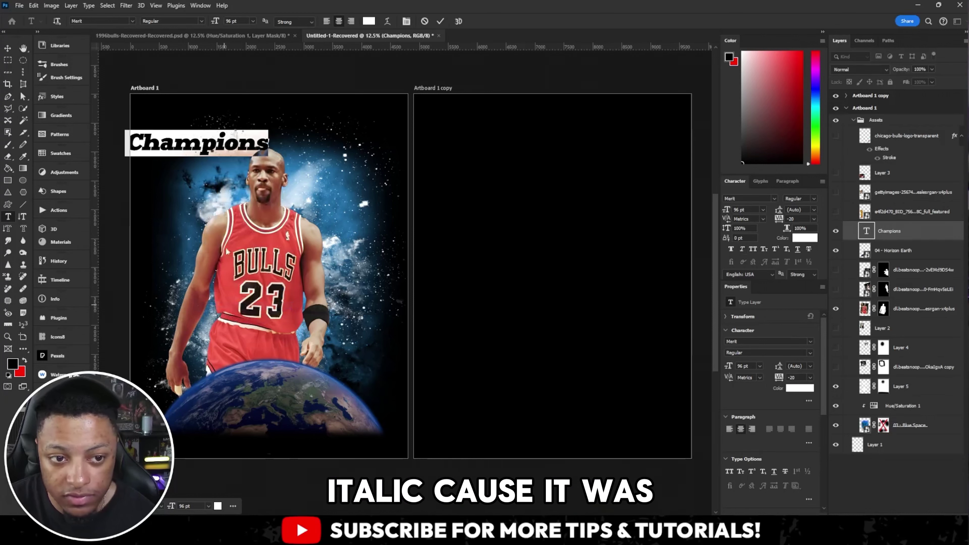
# Step: Center the Champions text over the player and format it in all caps at 153 pt
pyautogui.click(8, 48)
pyautogui.moveTo(246, 148); pyautogui.dragTo(315, 149)
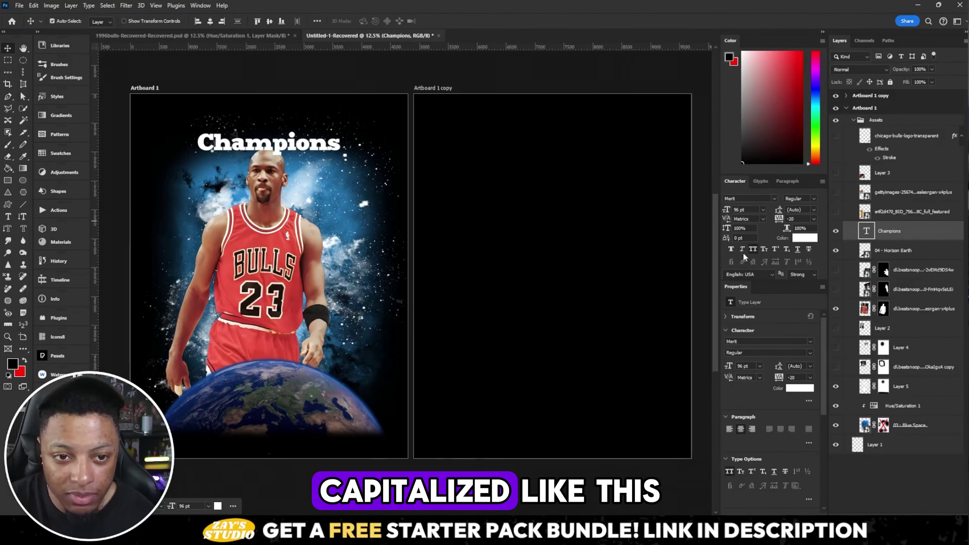
pyautogui.click(753, 248)
pyautogui.doubleClick(317, 151)
pyautogui.moveTo(214, 23); pyautogui.dragTo(245, 22)
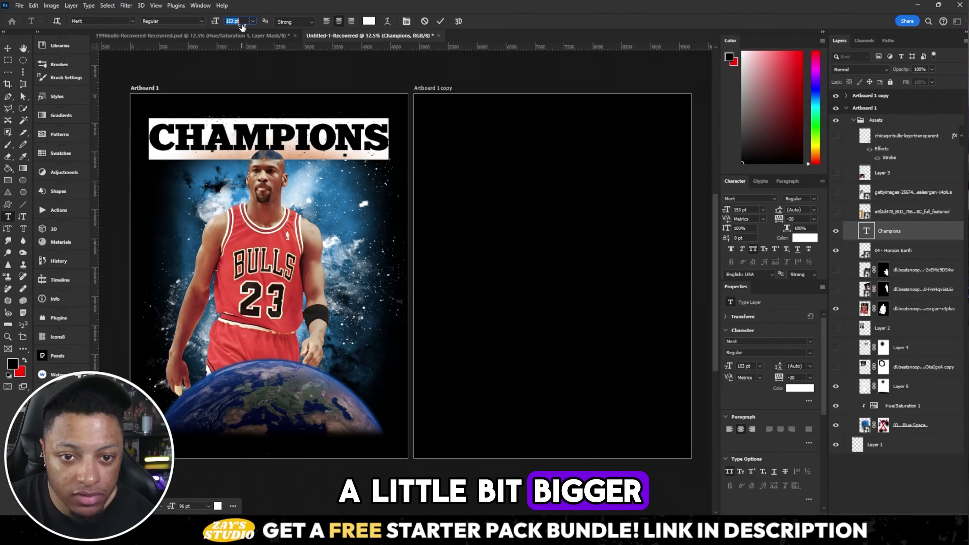
# Step: Warp the Champions text with a horizontal Arc Lower style and a bend of -15%
pyautogui.click(388, 21)
pyautogui.click(100, 200)
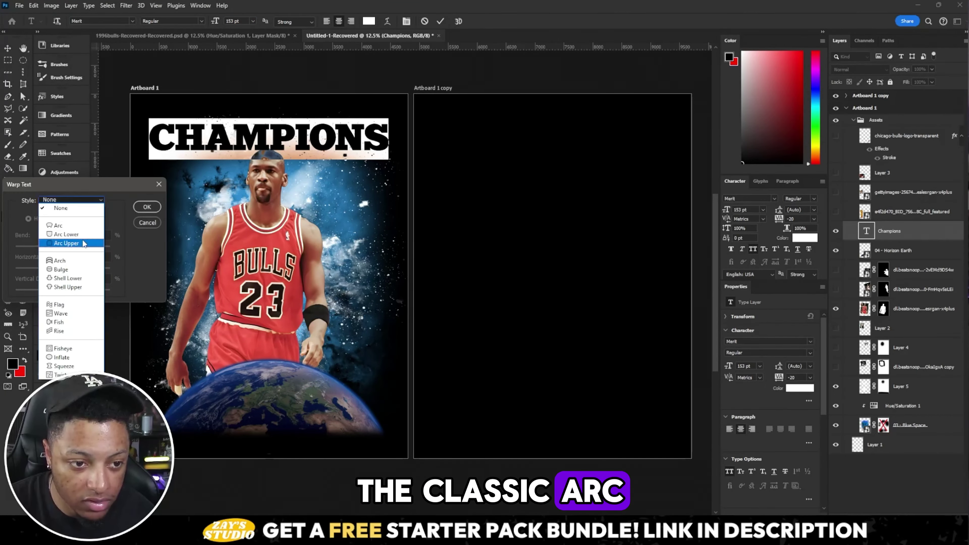
pyautogui.click(66, 234)
pyautogui.moveTo(86, 246); pyautogui.dragTo(55, 246)
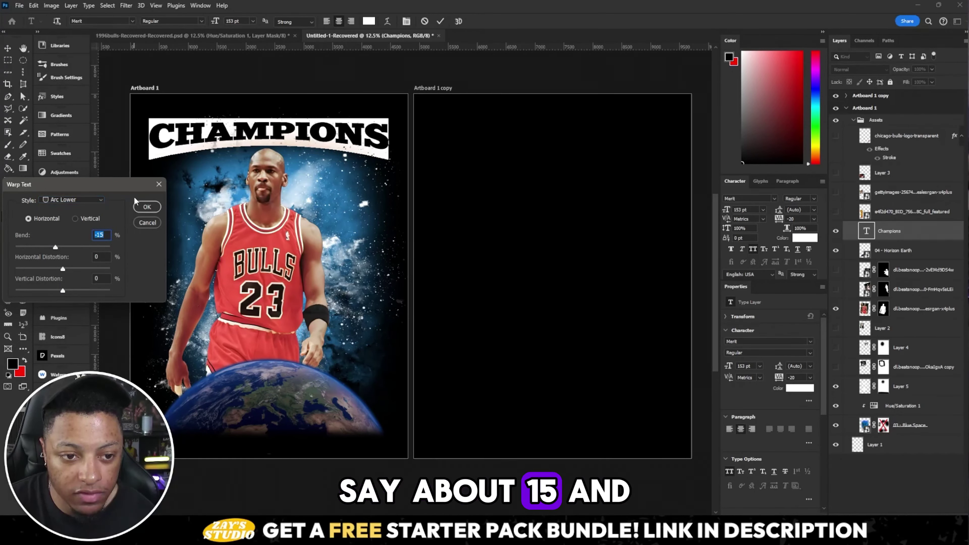
pyautogui.click(141, 207)
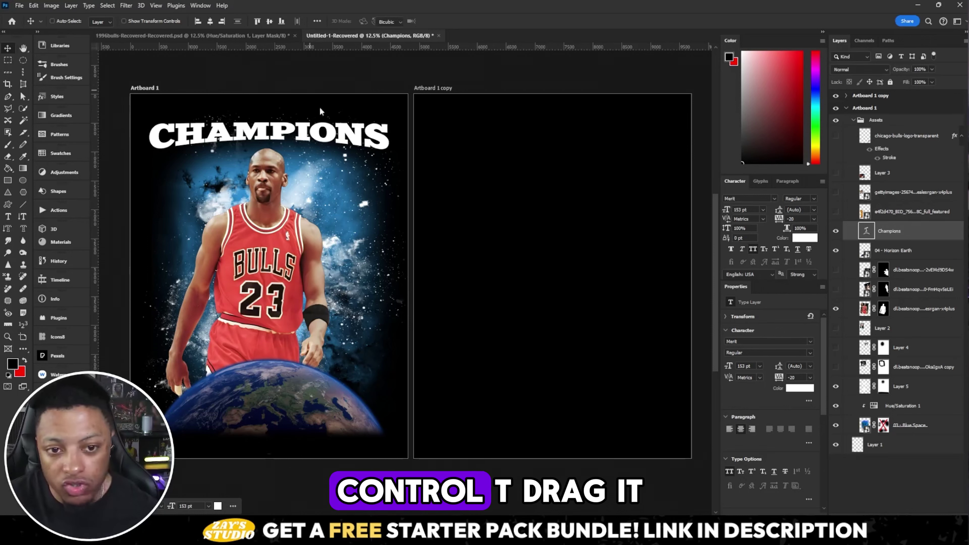
# Step: Stretch the Champions heading to about 188% of its height and enlarge it to 308 pt
pyautogui.hotkey('ctrl', 't')
pyautogui.moveTo(268, 116); pyautogui.dragTo(276, 146)
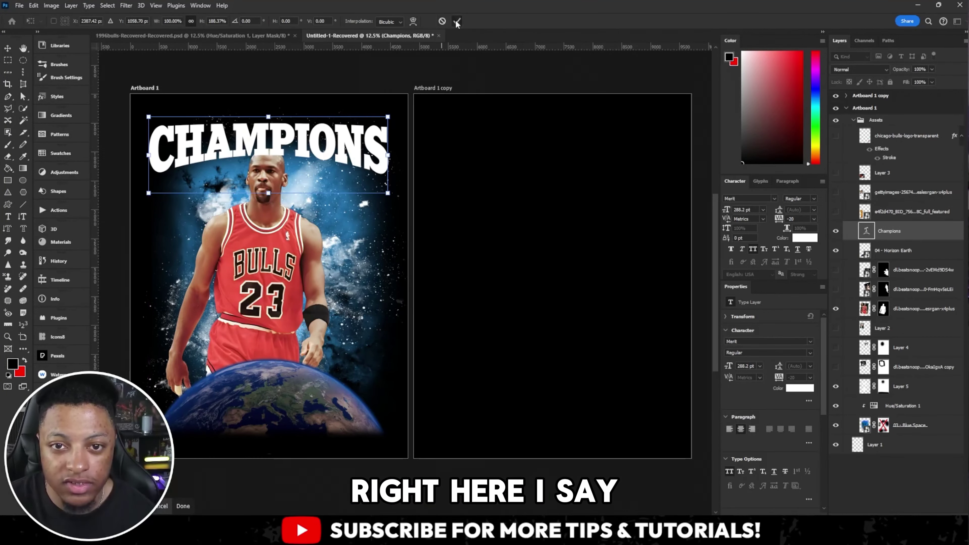
pyautogui.click(457, 23)
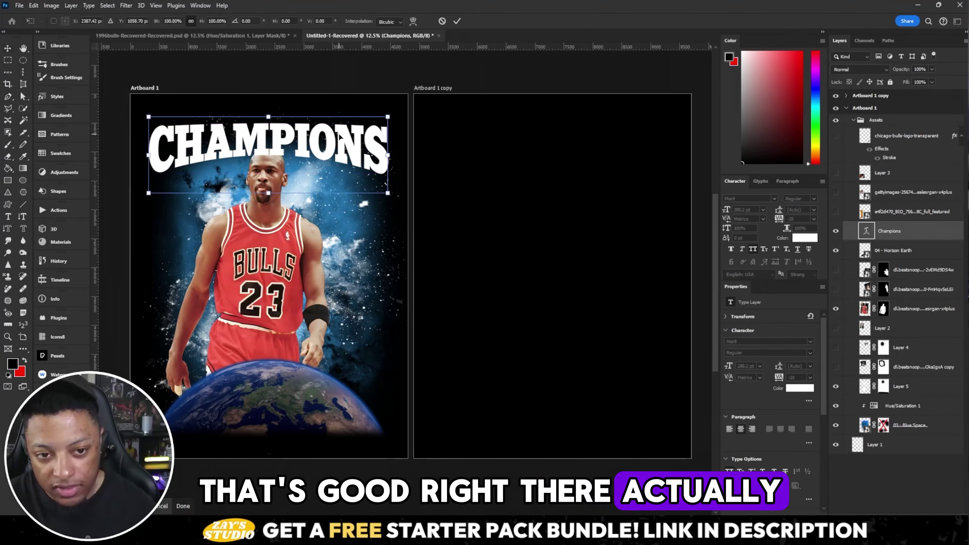
pyautogui.press('Return')
pyautogui.moveTo(726, 210); pyautogui.dragTo(739, 211)
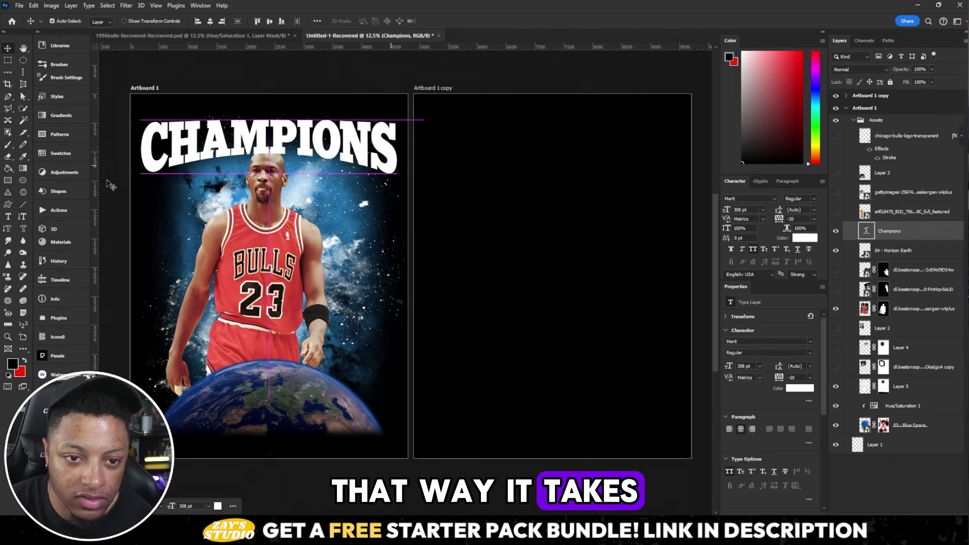
# Step: Place the Champions layer behind the player cutout and apply the blue Pure 1990's text style to it
pyautogui.click(895, 309)
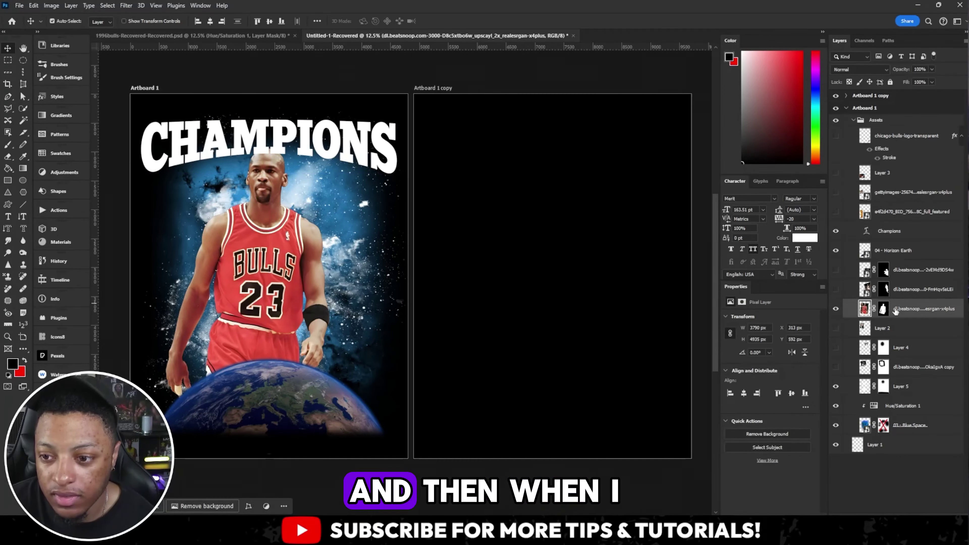
pyautogui.moveTo(895, 233); pyautogui.dragTo(908, 317)
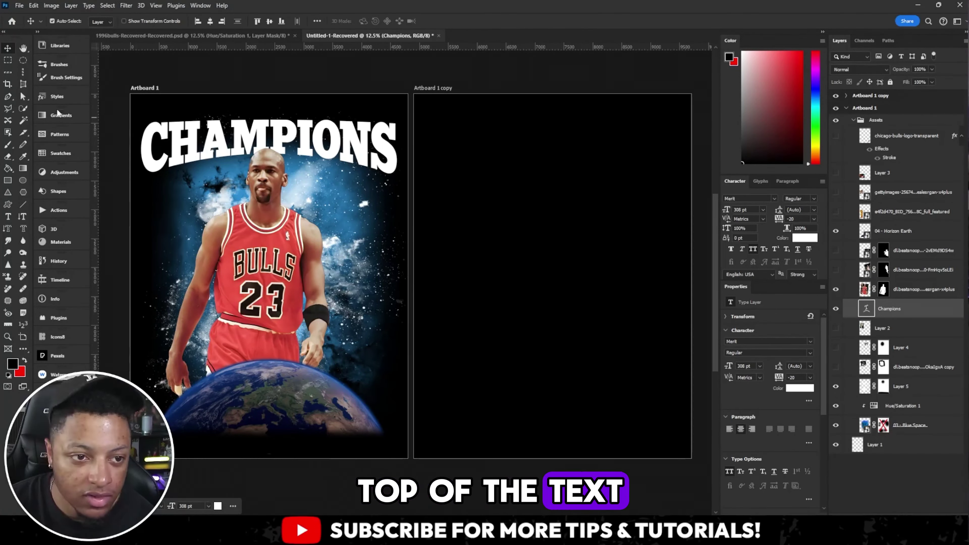
pyautogui.click(68, 97)
pyautogui.moveTo(226, 148); pyautogui.dragTo(227, 160)
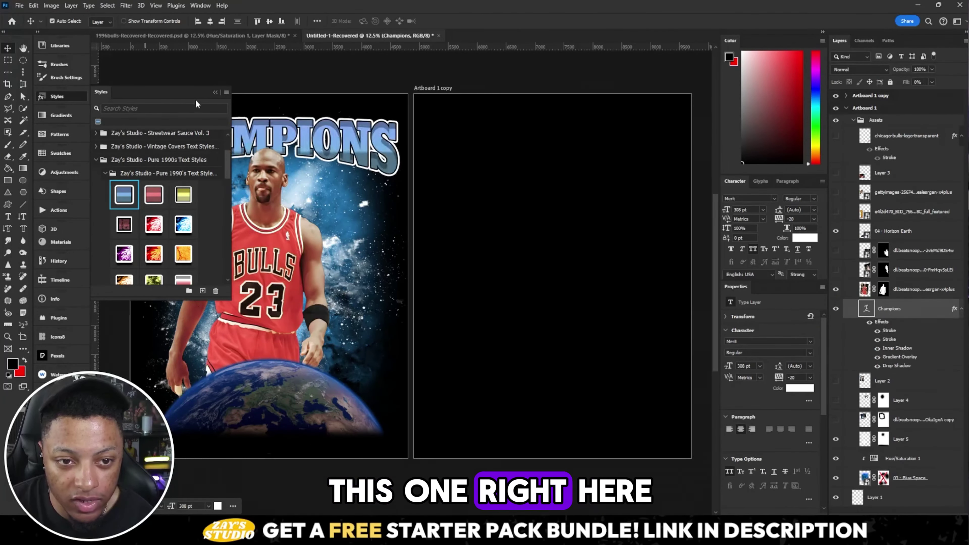
pyautogui.click(214, 92)
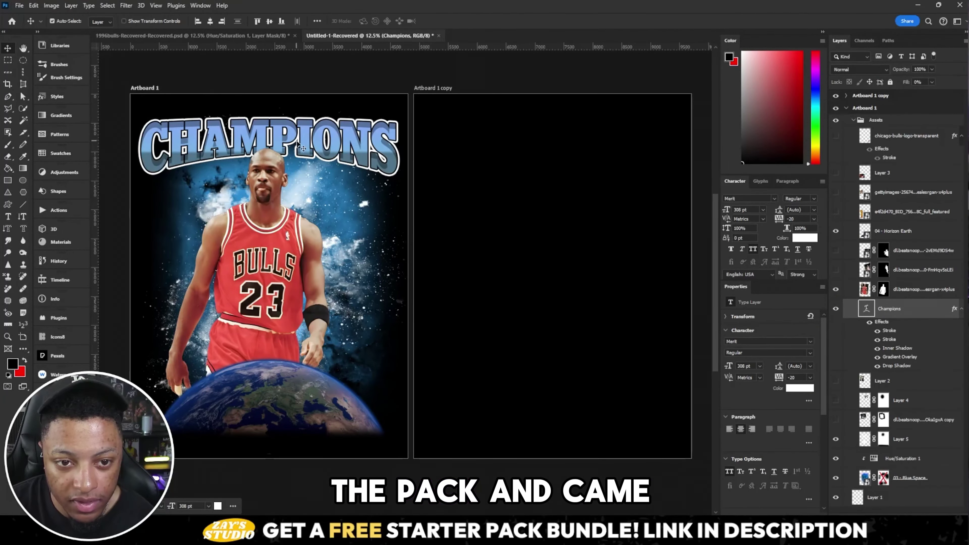
pyautogui.moveTo(301, 144); pyautogui.dragTo(309, 132)
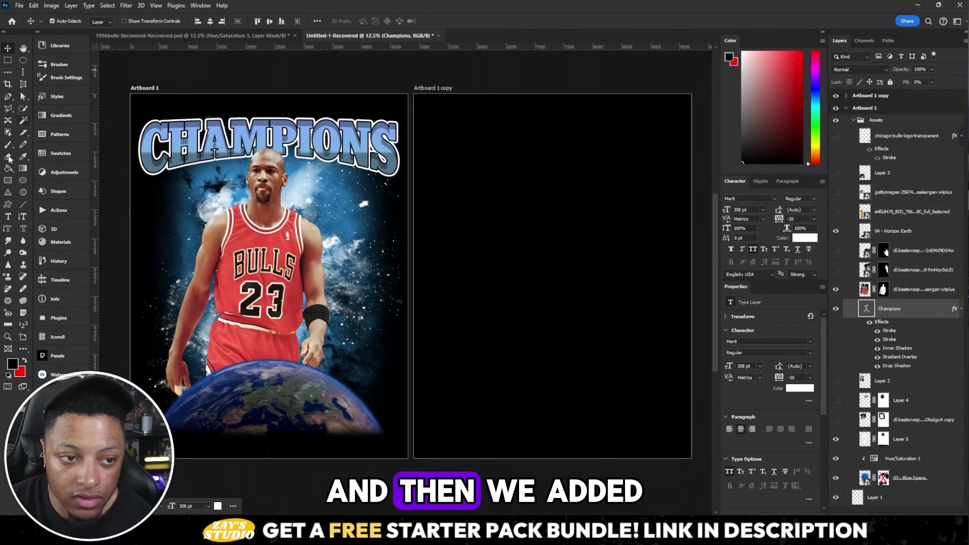
# Step: Add the text "1996 NBA WORLD" above the Champions heading, reduced to 83 pt and centered on the first artboard
pyautogui.click(8, 216)
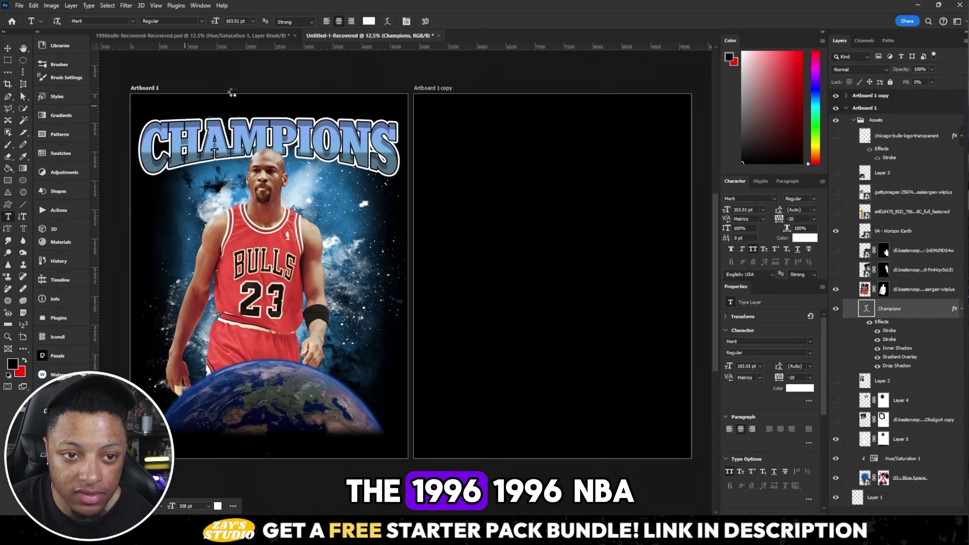
pyautogui.click(185, 105)
pyautogui.write('1996 NBA WORLD')
pyautogui.hotkey('ctrl', 'a')
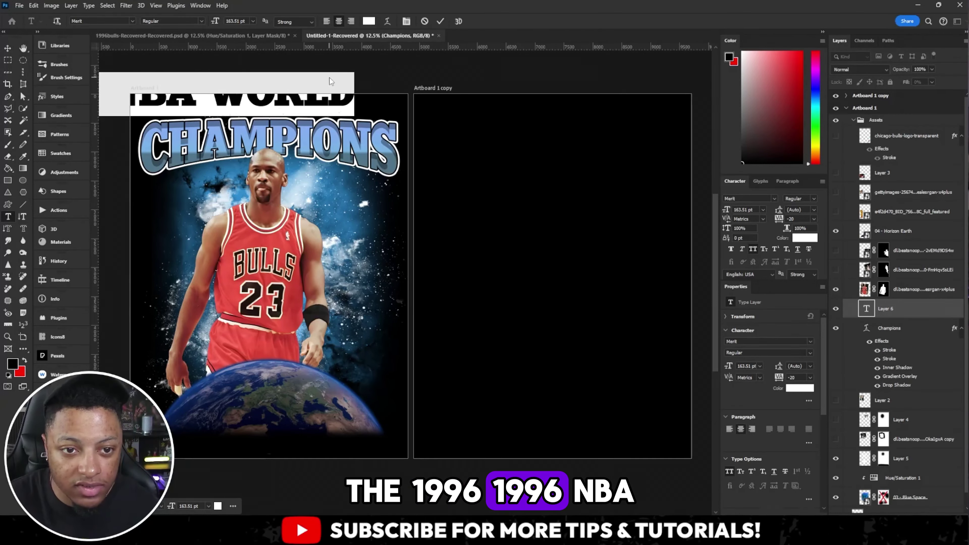
pyautogui.moveTo(215, 21); pyautogui.dragTo(177, 22)
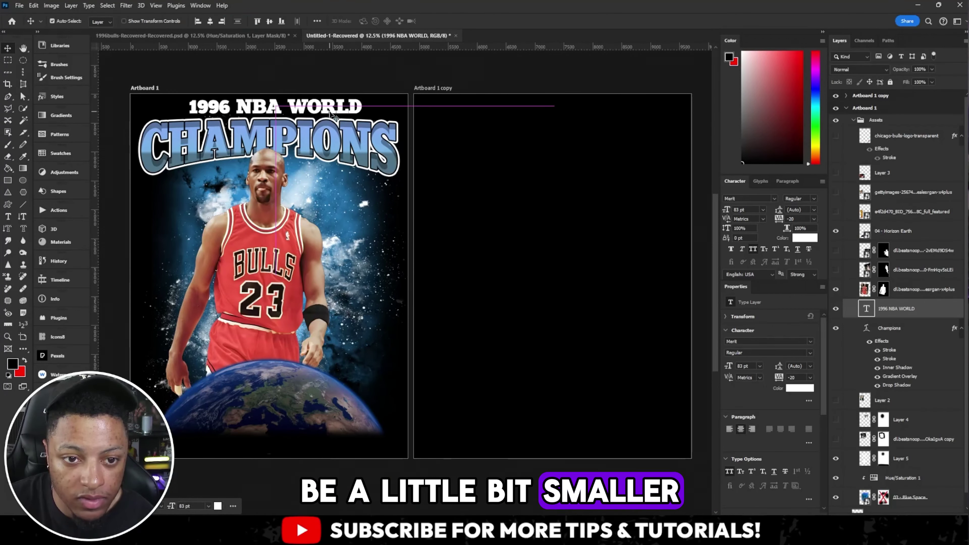
# Step: Change the "1996 NBA WORLD" text's font to Goudy Heavyface Std Regular
pyautogui.doubleClick(271, 111)
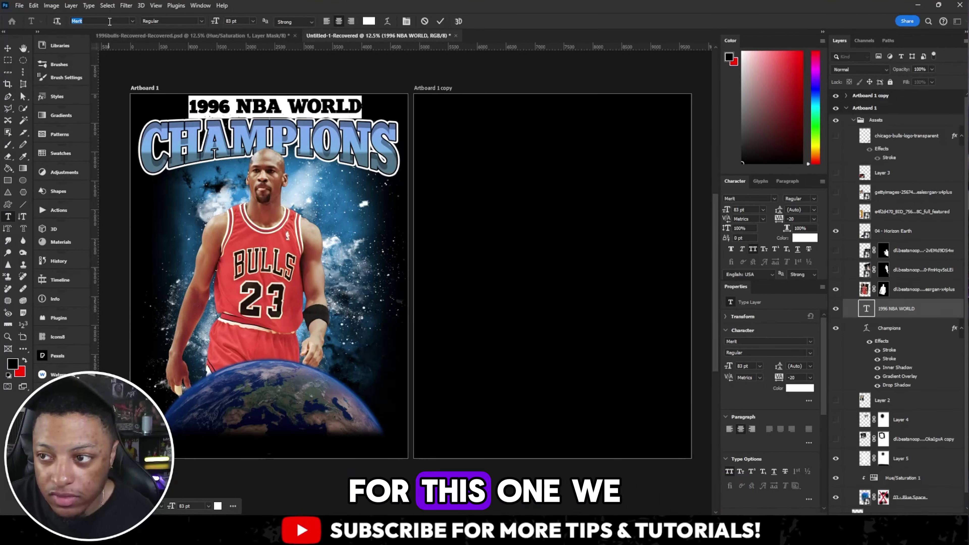
pyautogui.write('goudy heavyface')
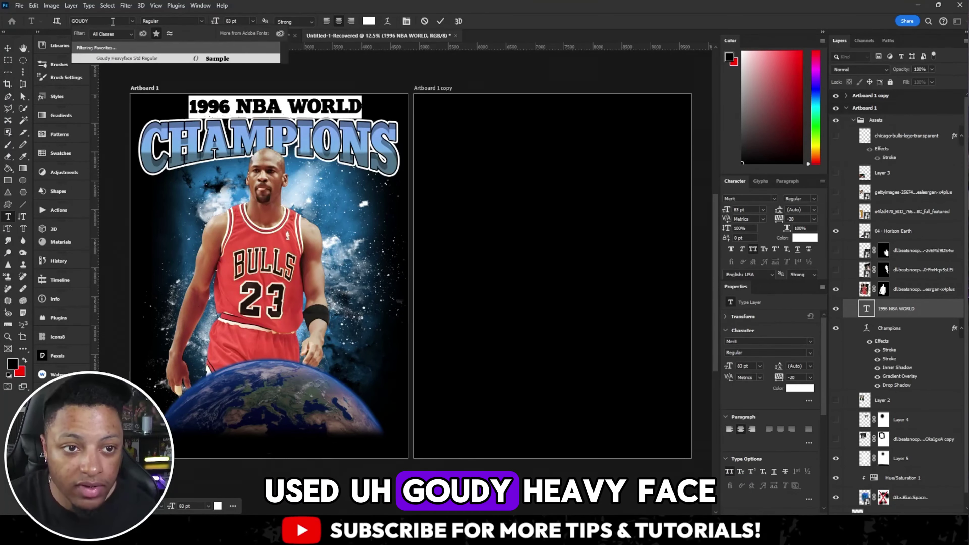
pyautogui.click(173, 57)
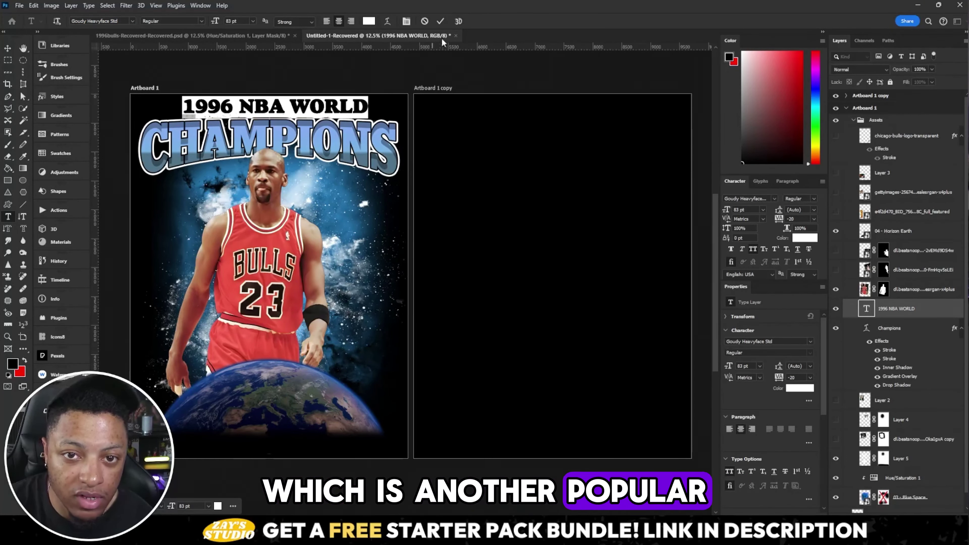
pyautogui.click(440, 21)
pyautogui.press('v')
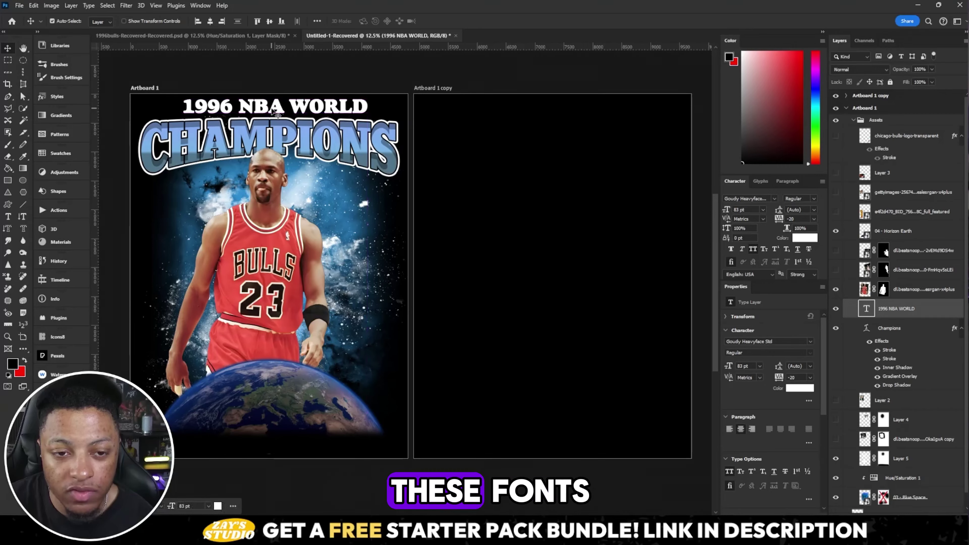
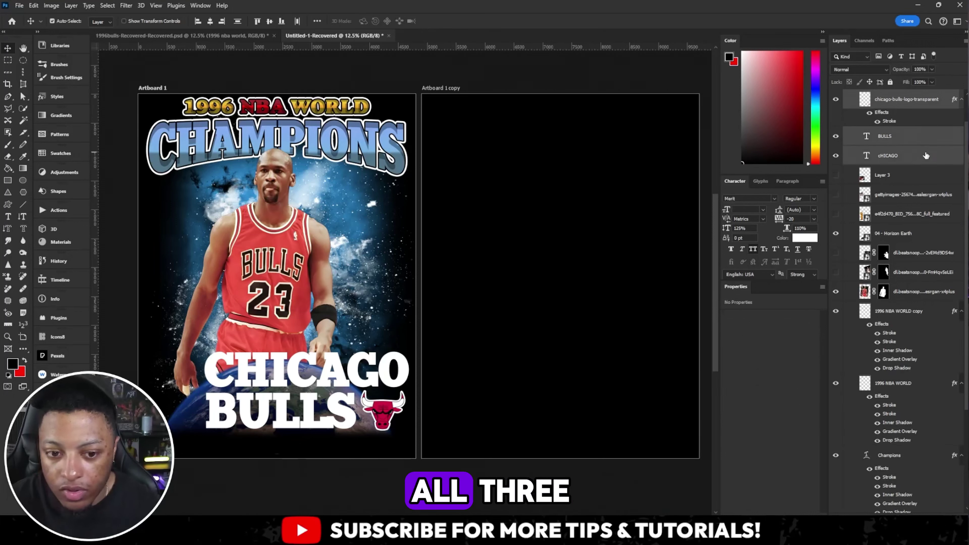
# Step: Move the CHICAGO text, BULLS text and bull logo together down toward the artboard's lower edge
pyautogui.hotkey('shift', 'Down')
pyautogui.hotkey('shift', 'Down')
pyautogui.hotkey('shift', 'Down')
pyautogui.hotkey('shift', 'Down')
pyautogui.hotkey('shift', 'Down')
pyautogui.hotkey('shift', 'Down')
pyautogui.hotkey('shift', 'Down')
pyautogui.hotkey('shift', 'Down')
pyautogui.hotkey('shift', 'Down')
pyautogui.hotkey('shift', 'Down')
pyautogui.hotkey('shift', 'Down')
pyautogui.hotkey('shift', 'Down')
pyautogui.hotkey('shift', 'Down')
pyautogui.hotkey('shift', 'Down')
pyautogui.hotkey('shift', 'Down')
pyautogui.hotkey('shift', 'Down')
pyautogui.hotkey('shift', 'Down')
pyautogui.hotkey('shift', 'Down')
pyautogui.hotkey('shift', 'Down')
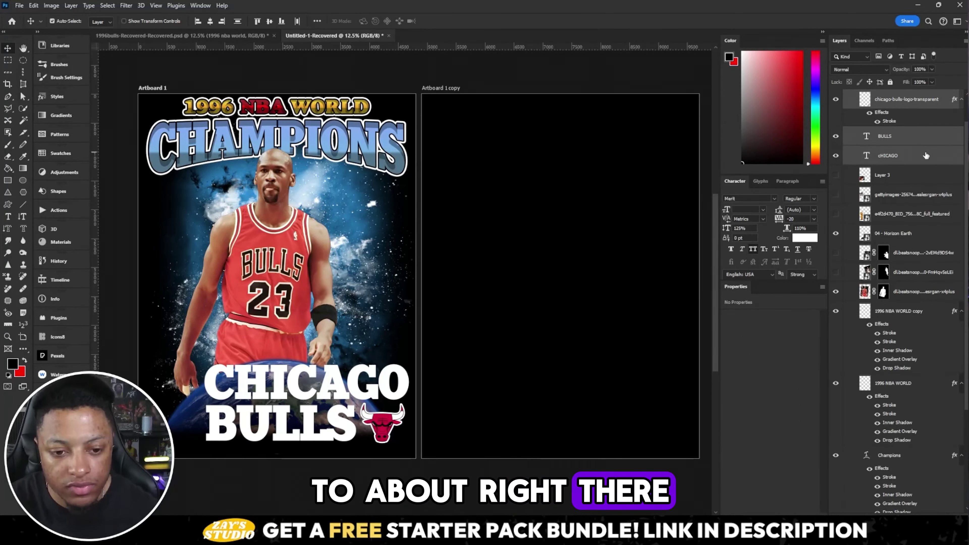
# Step: Add "The Greatest Team Of All Time!" below BULLS in Brush Script MT Italic, all caps off, with 82% vertical scale and 0 tracking
pyautogui.press('t')
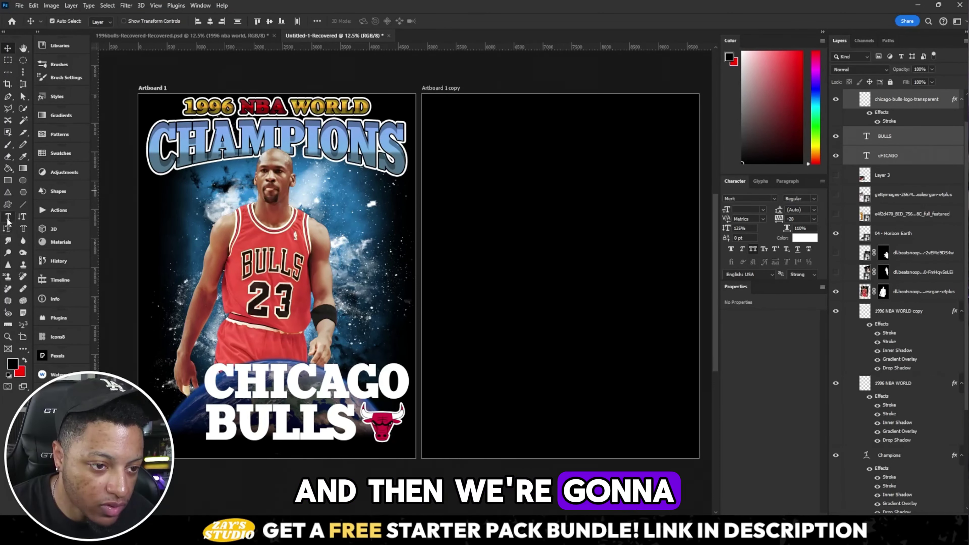
pyautogui.click(240, 310)
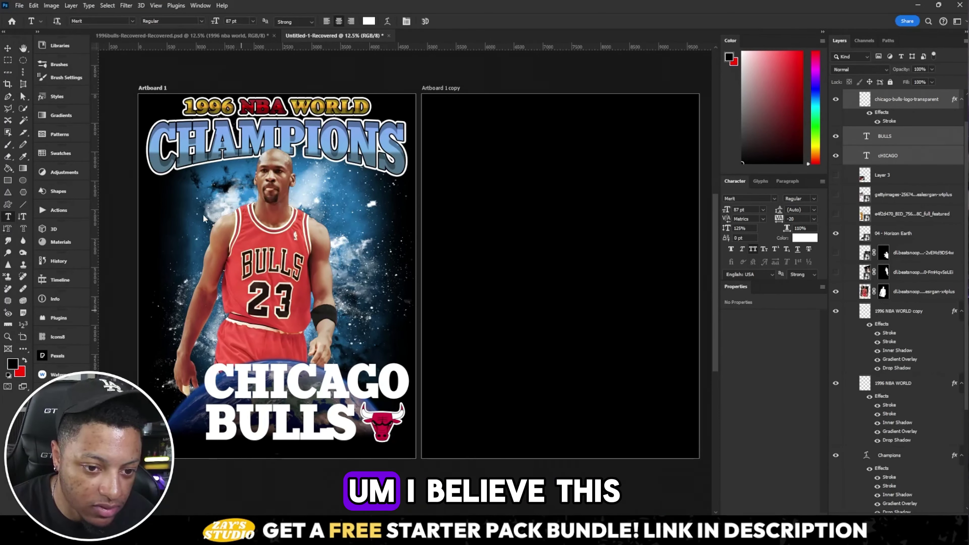
pyautogui.click(107, 21)
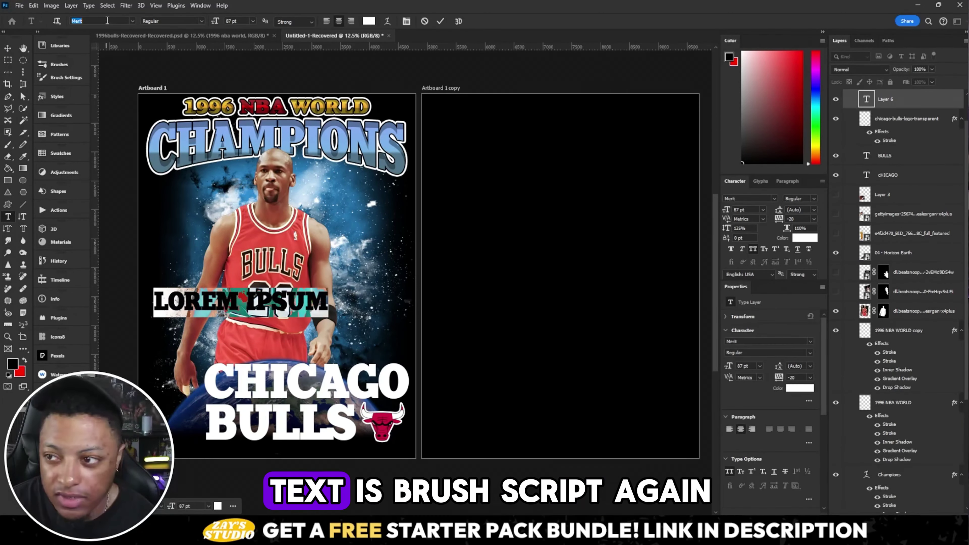
pyautogui.write('brush')
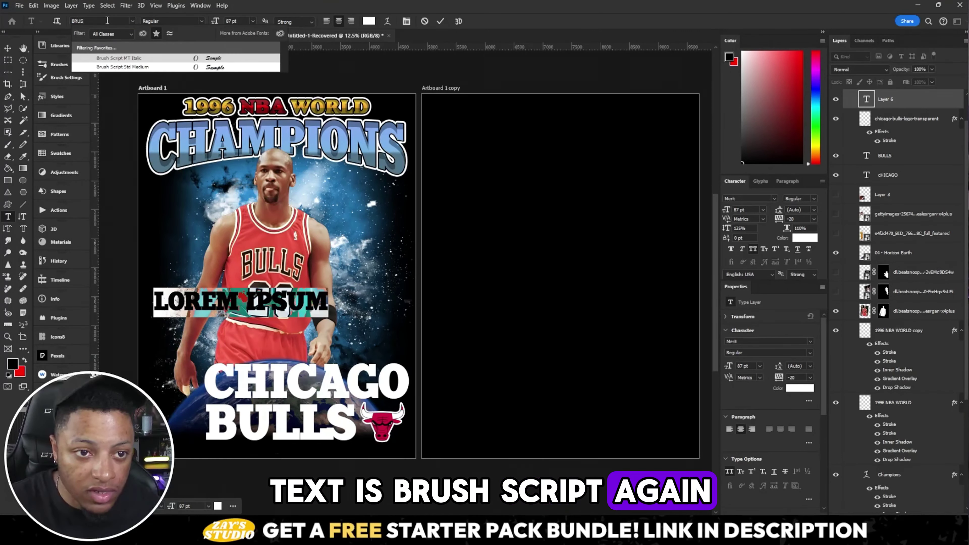
pyautogui.click(150, 60)
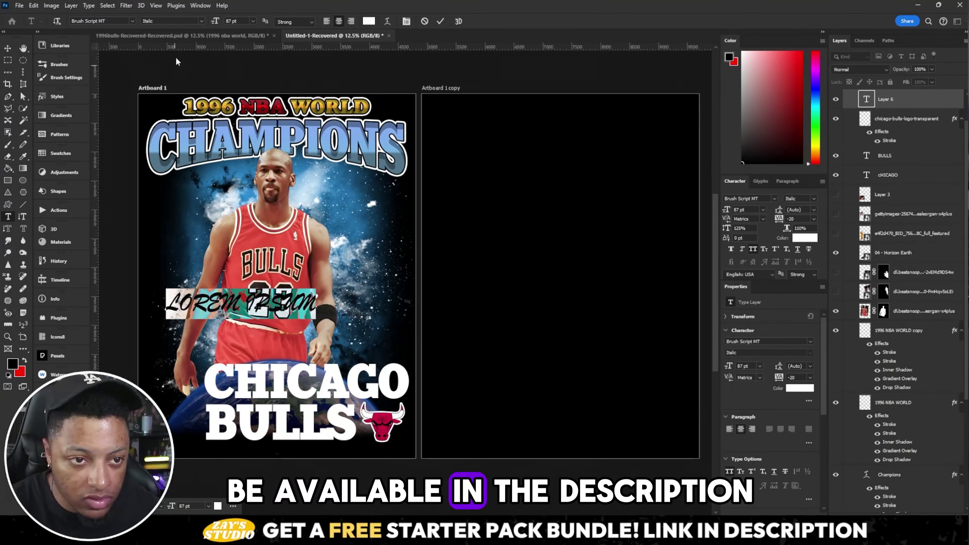
pyautogui.click(753, 249)
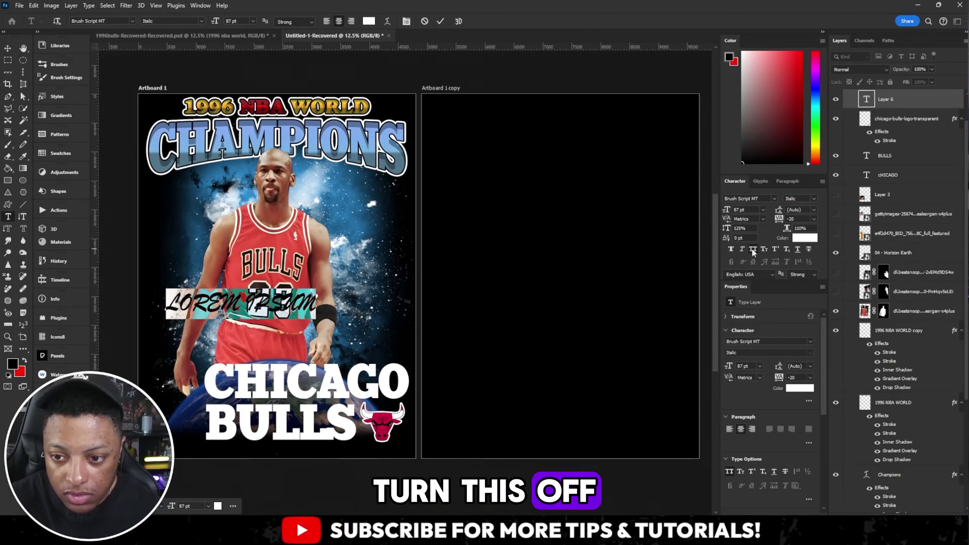
pyautogui.write('The Greatest Team Of All Time!')
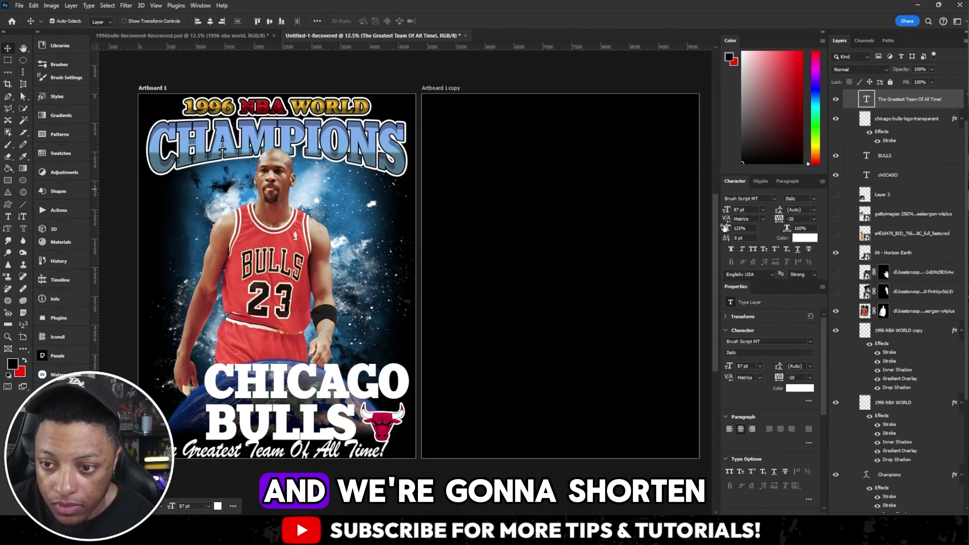
pyautogui.moveTo(726, 228); pyautogui.dragTo(704, 226)
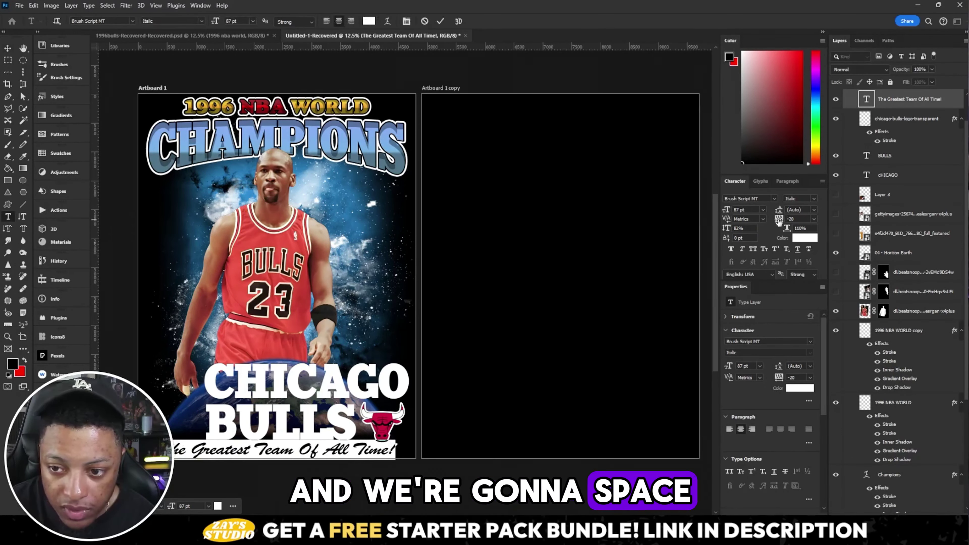
pyautogui.moveTo(779, 219); pyautogui.dragTo(790, 216)
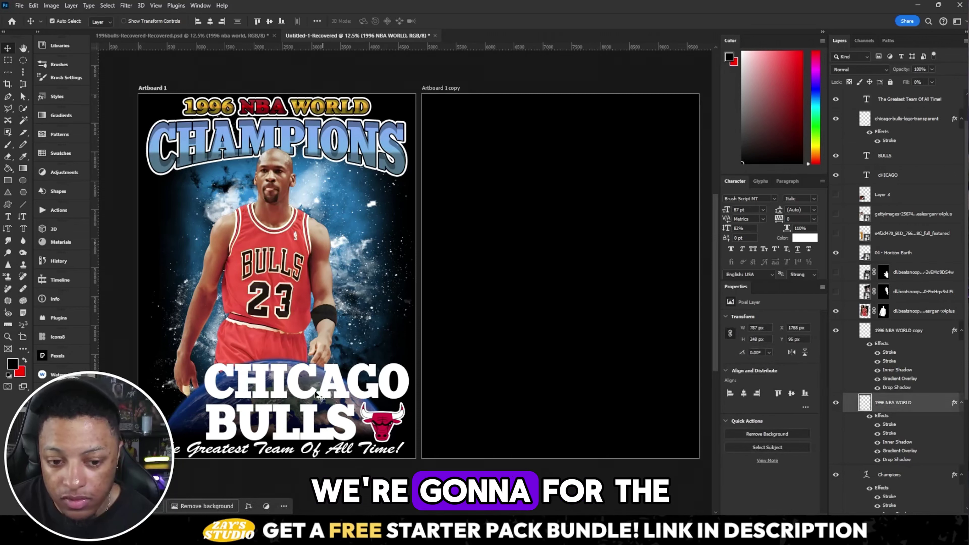
# Step: Copy the red layer style from the NBA word in the upper heading onto the BULLS text layer
pyautogui.rightClick(922, 402)
pyautogui.click(919, 331)
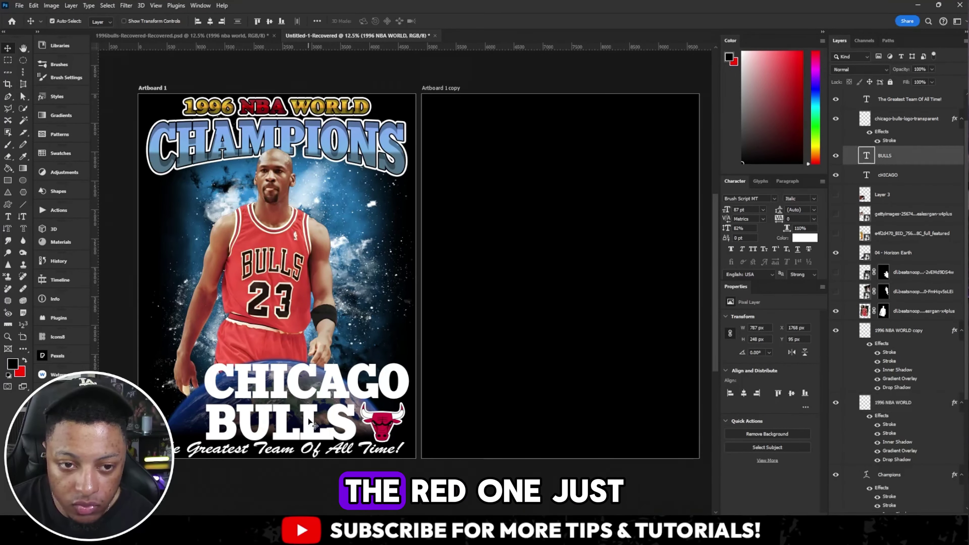
pyautogui.click(915, 155)
pyautogui.rightClick(920, 153)
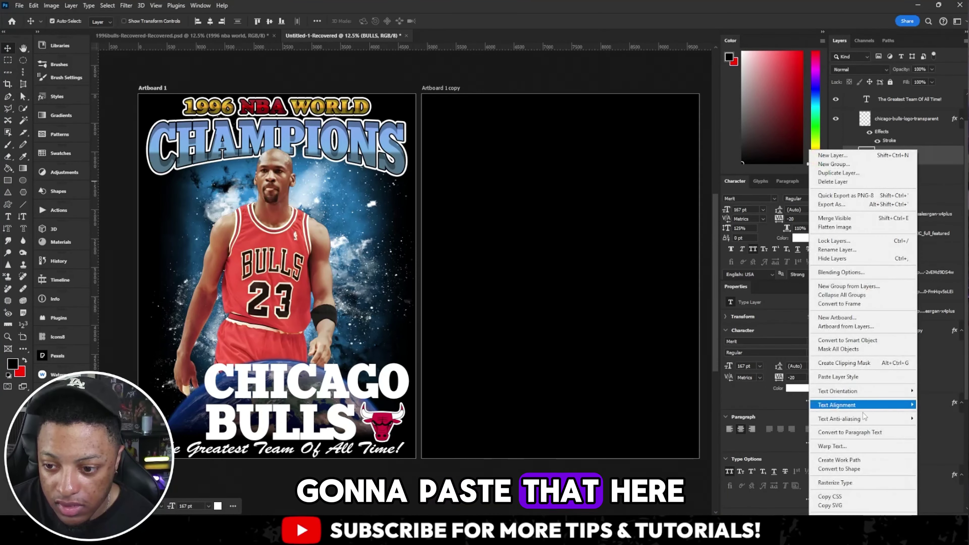
pyautogui.click(862, 376)
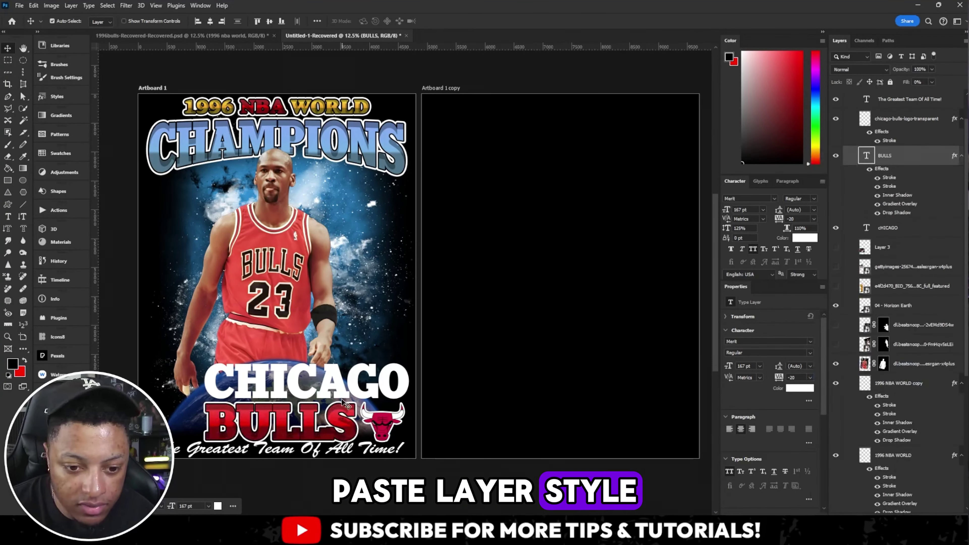
# Step: Apply the blue Pure 1990's text style to the CHICAGO text
pyautogui.click(293, 375)
pyautogui.click(57, 96)
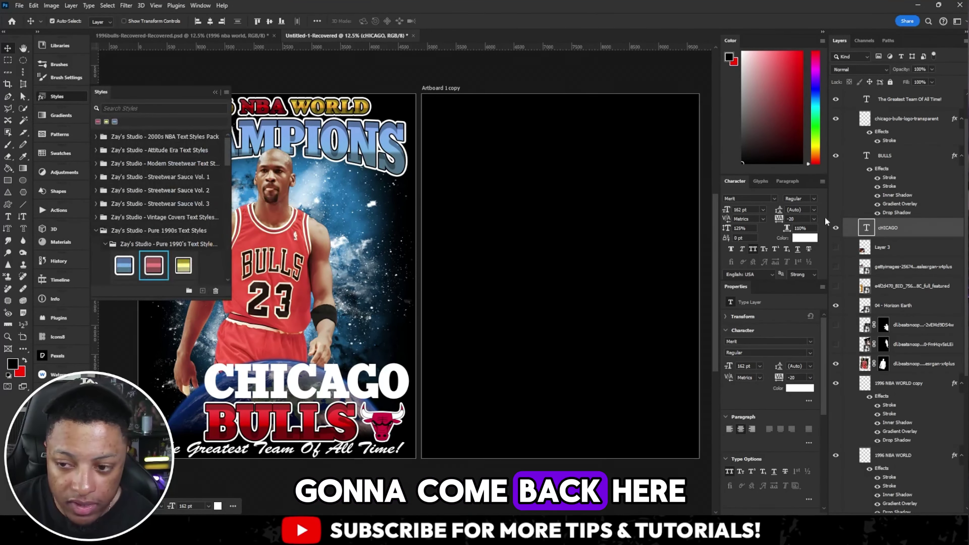
pyautogui.click(124, 264)
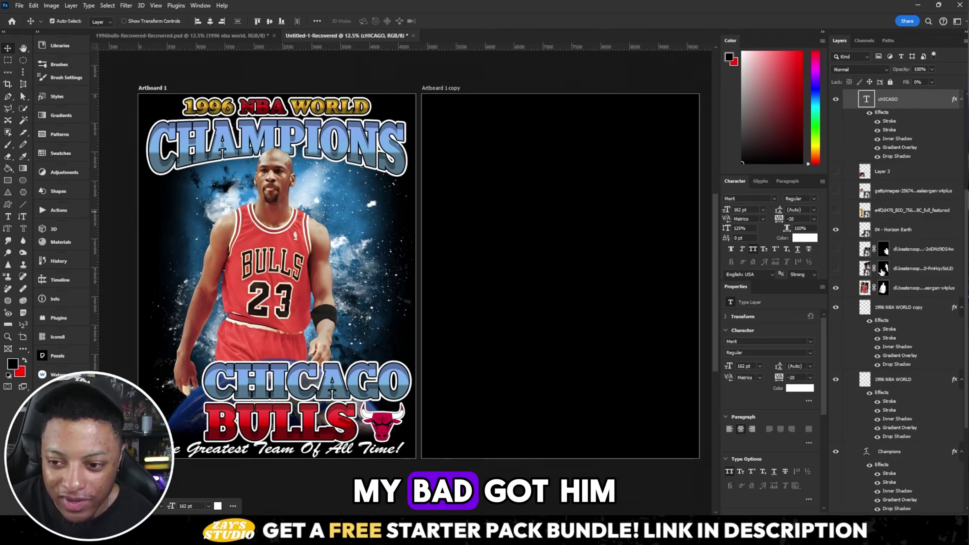
# Step: Paste the copied red layer style onto CHICAGO and apply the blue Pure 1990's text style to BULLS
pyautogui.rightClick(911, 98)
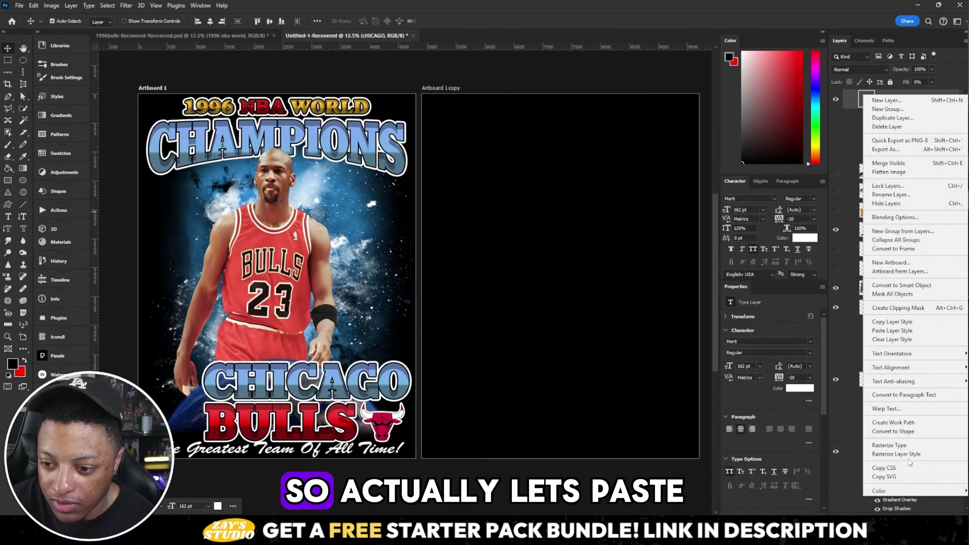
pyautogui.click(925, 331)
pyautogui.click(301, 422)
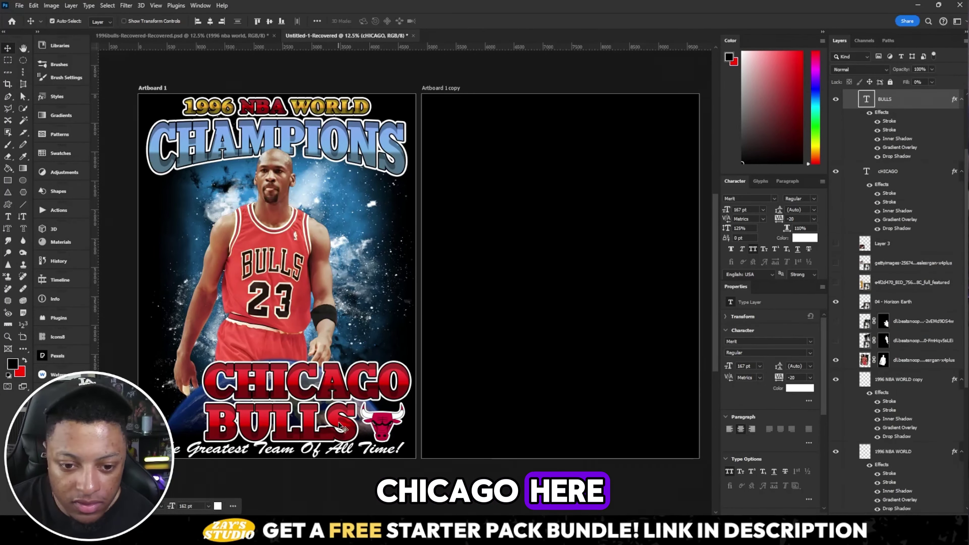
pyautogui.click(58, 97)
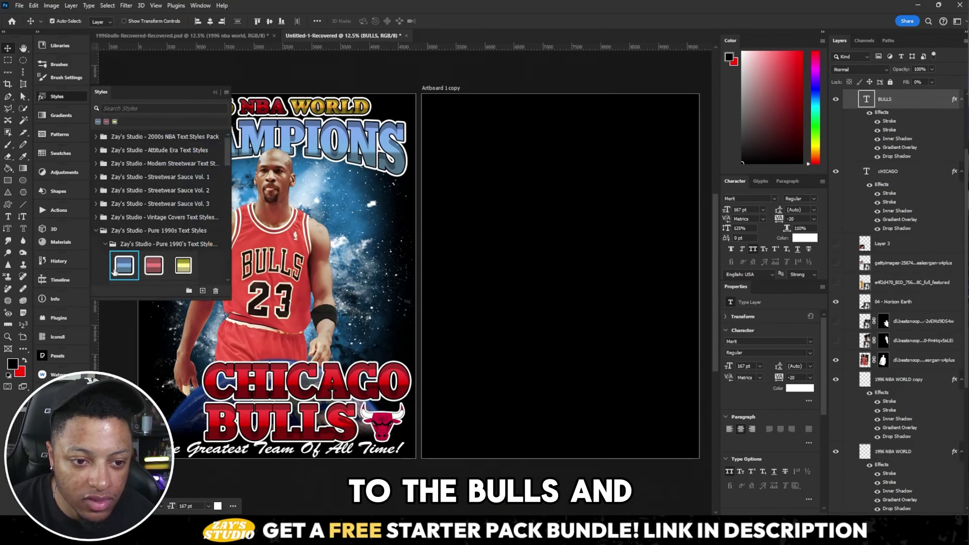
pyautogui.click(153, 153)
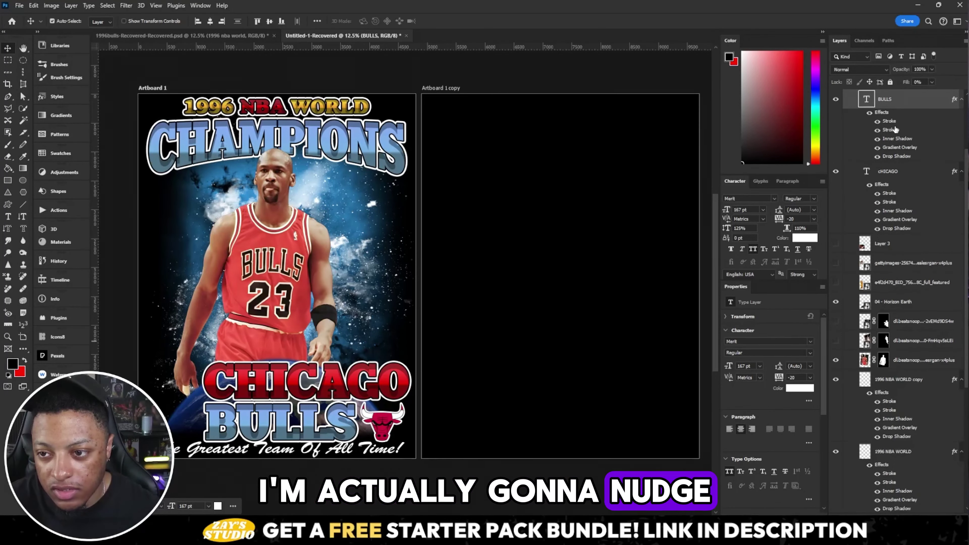
# Step: Nudge the bull logo, BULLS and CHICAGO layers up together slightly to leave space above the script tagline, and deselect them
pyautogui.scroll(2, 895, 129)
pyautogui.keyDown('ctrl'); pyautogui.click(907, 112); pyautogui.keyUp('ctrl')
pyautogui.keyDown('ctrl'); pyautogui.click(915, 221); pyautogui.keyUp('ctrl')
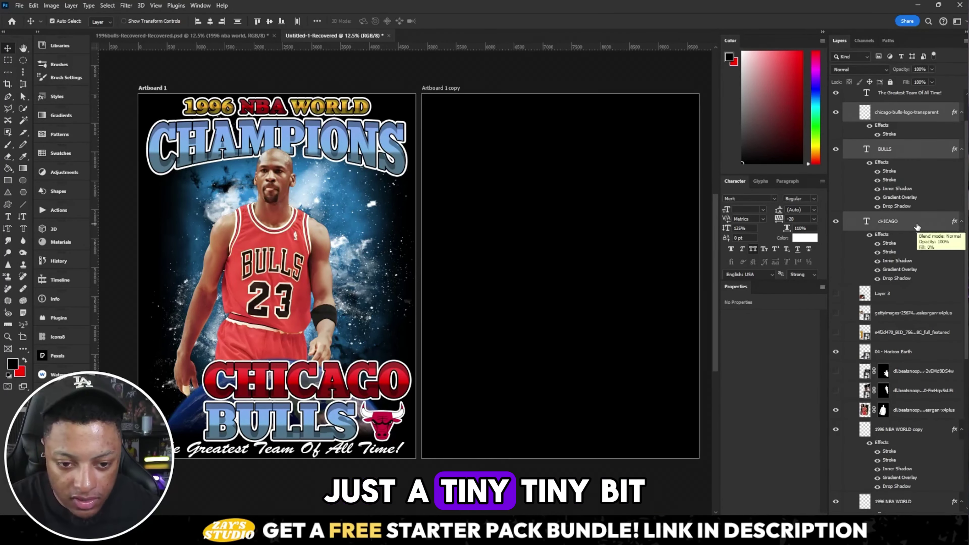
pyautogui.hotkey('shift', 'Up')
pyautogui.hotkey('shift', 'Up')
pyautogui.hotkey('shift', 'Up')
pyautogui.hotkey('shift', 'Up')
pyautogui.hotkey('shift', 'Up')
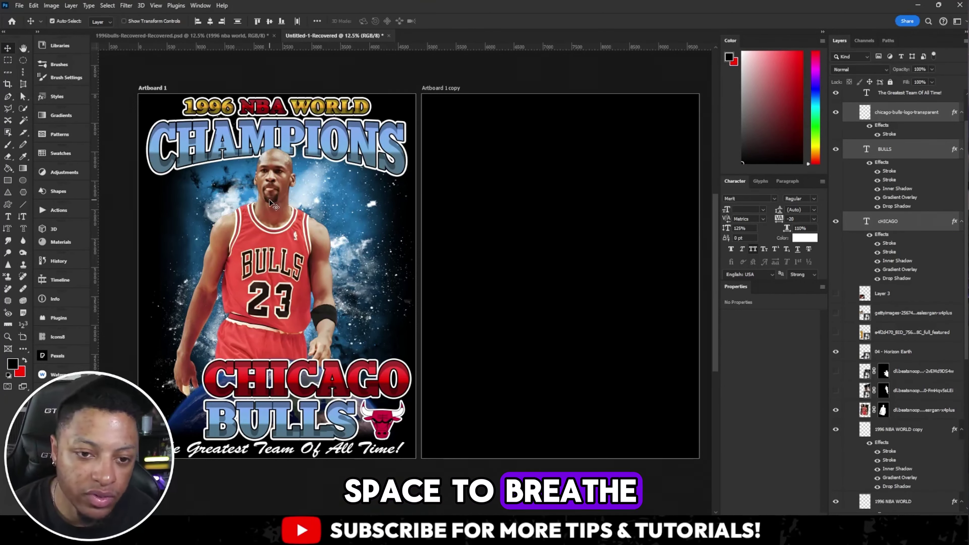
pyautogui.click(273, 205)
pyautogui.click(554, 318)
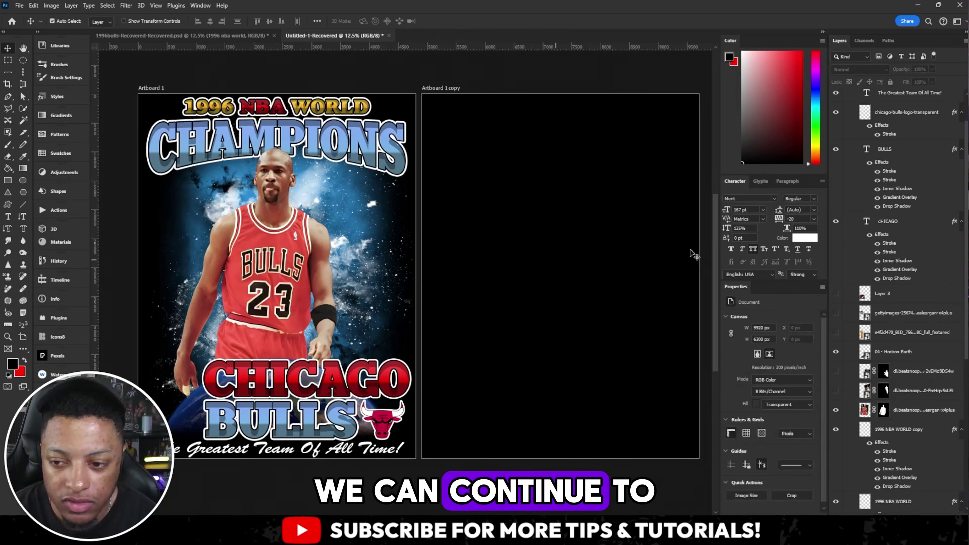
# Step: Show the hidden beatsnoop copy image layer above Layer 5 and move it up slightly behind the player's shoulder
pyautogui.scroll(-6, 848, 288)
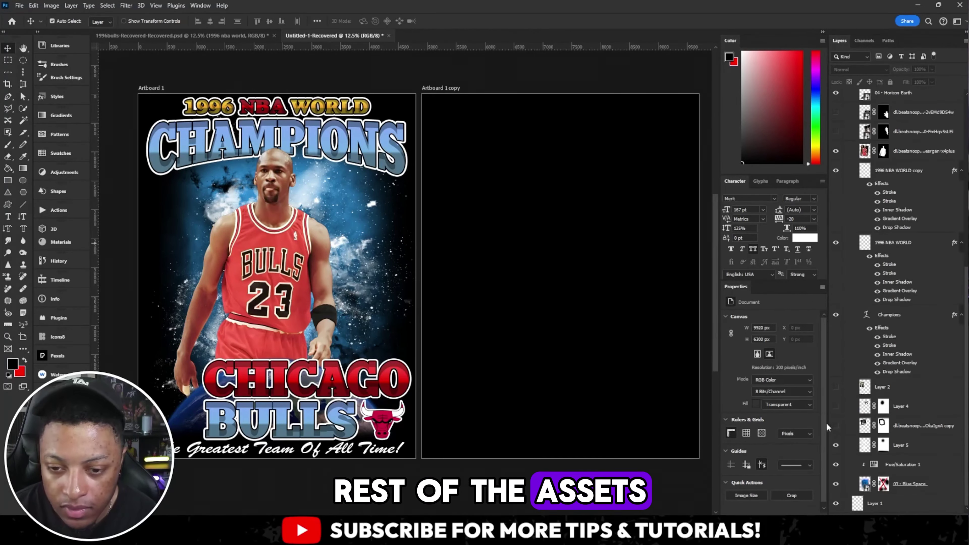
pyautogui.click(836, 426)
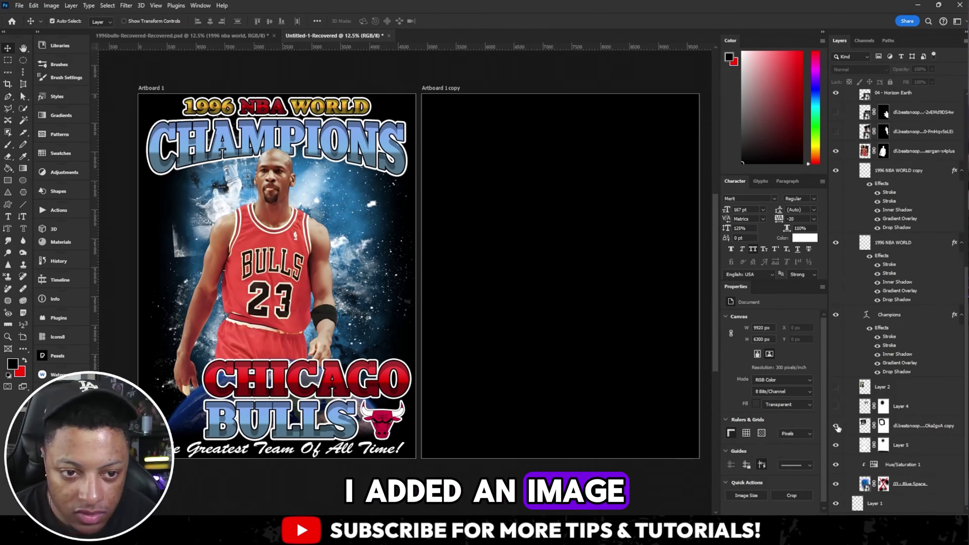
pyautogui.moveTo(229, 189); pyautogui.dragTo(229, 183)
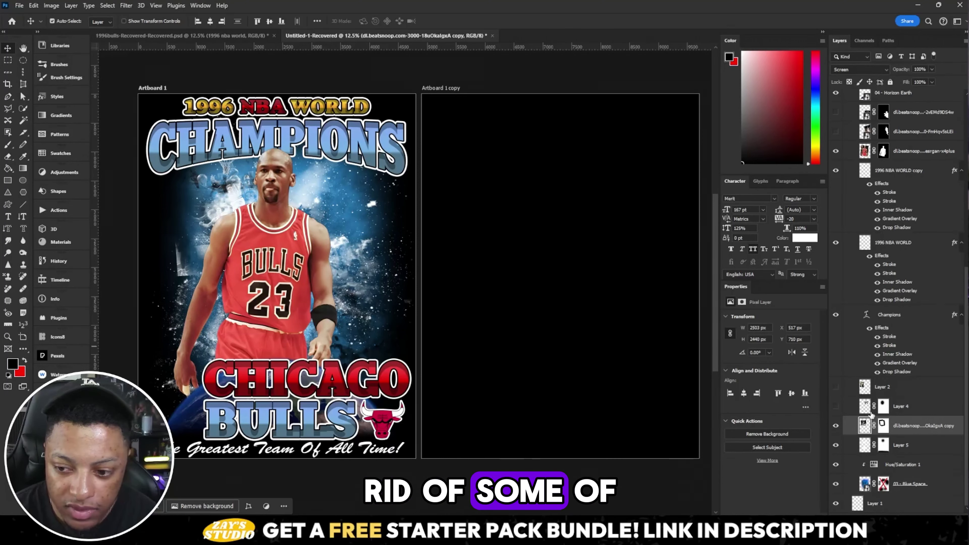
# Step: Target the beatsnoop copy image's layer mask with the default black and white colors, and shift the image slightly right
pyautogui.click(883, 426)
pyautogui.press('d')
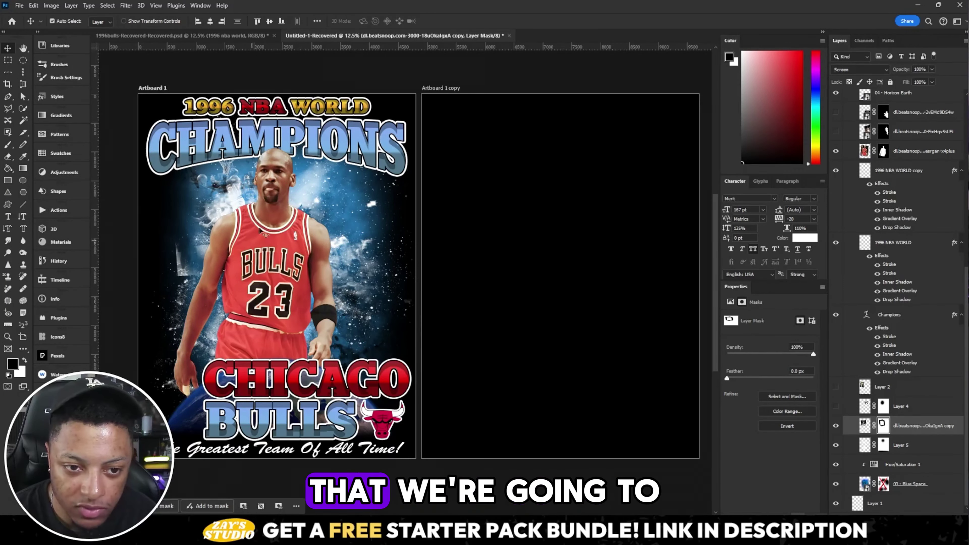
pyautogui.moveTo(239, 199); pyautogui.dragTo(245, 199)
# Step: Show Layer 4 and move its faded player image up and right, beside the main player's head
pyautogui.click(835, 406)
pyautogui.moveTo(311, 198); pyautogui.dragTo(338, 191)
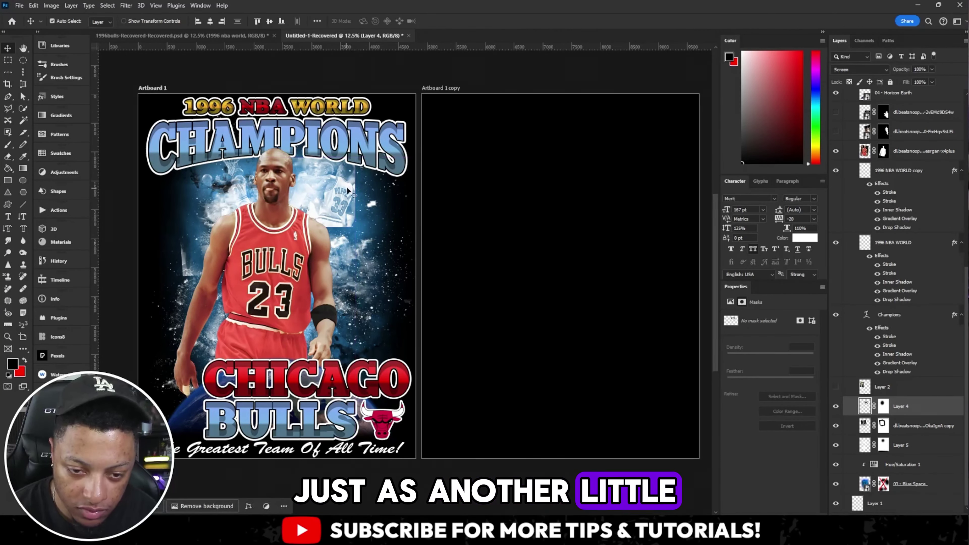
# Step: Show Layer 2 with the coach photo and draw a black circle about 1616 px wide over the coach's face
pyautogui.click(836, 386)
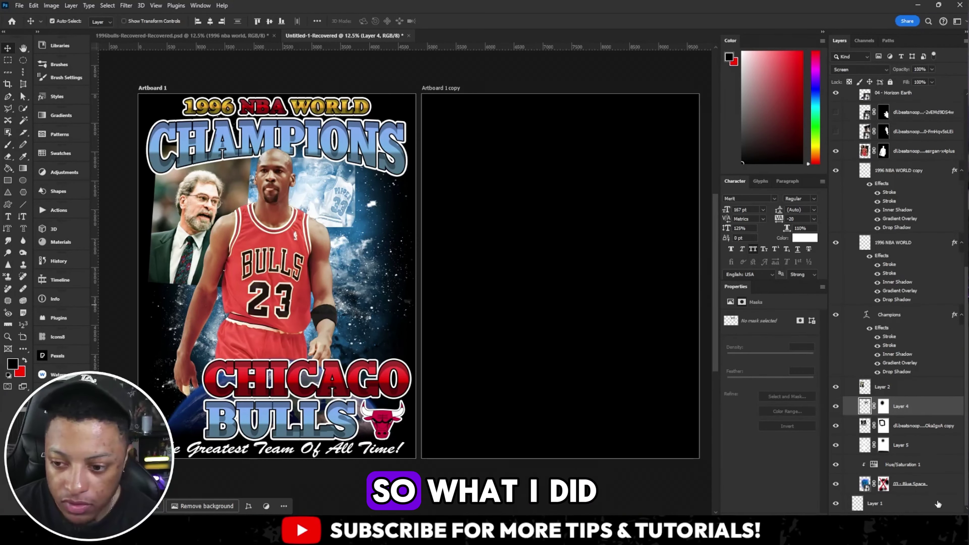
pyautogui.click(894, 394)
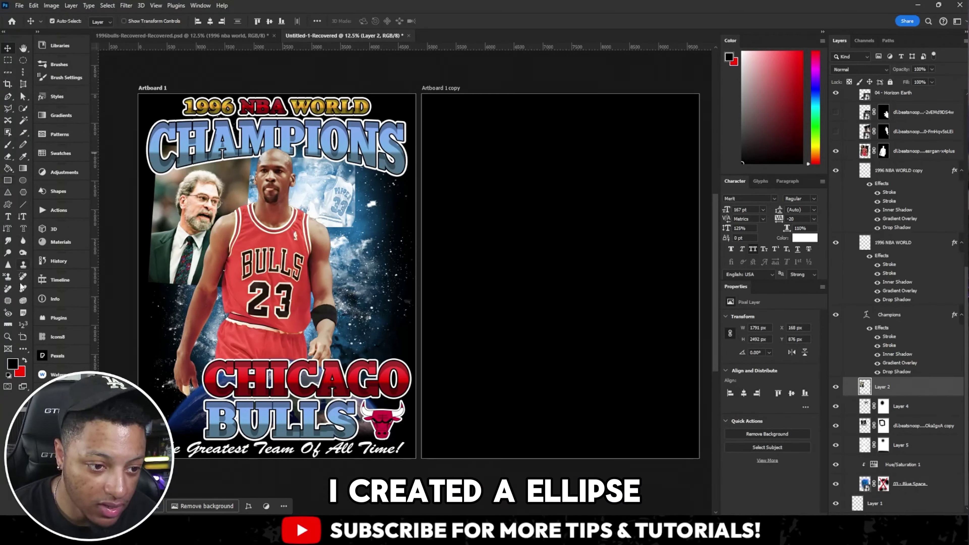
pyautogui.click(23, 180)
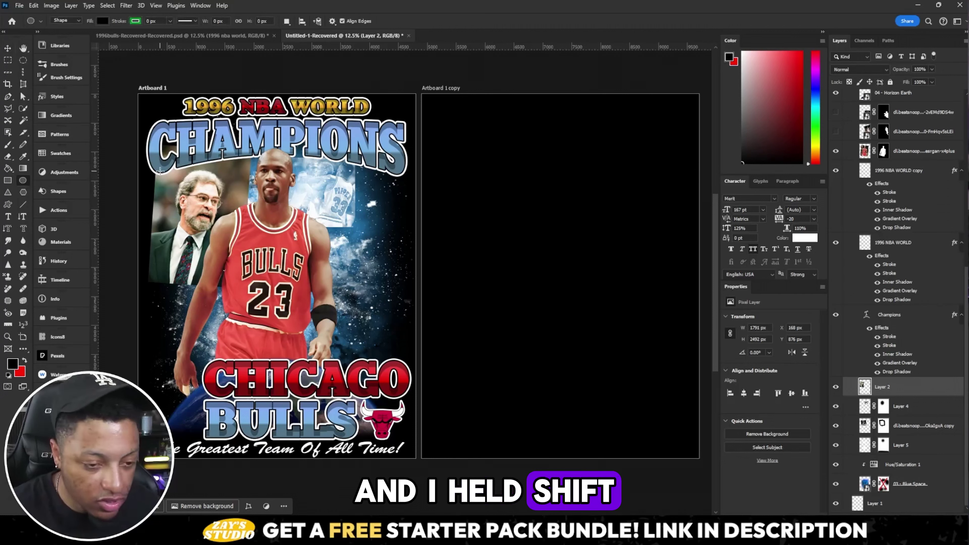
pyautogui.moveTo(160, 170); pyautogui.dragTo(251, 284)
pyautogui.press('v')
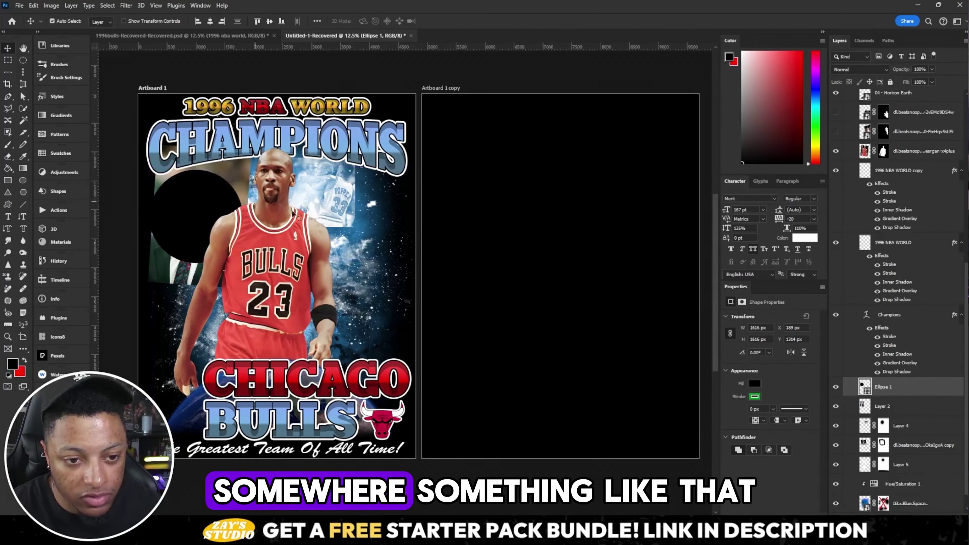
pyautogui.moveTo(200, 217); pyautogui.dragTo(202, 217)
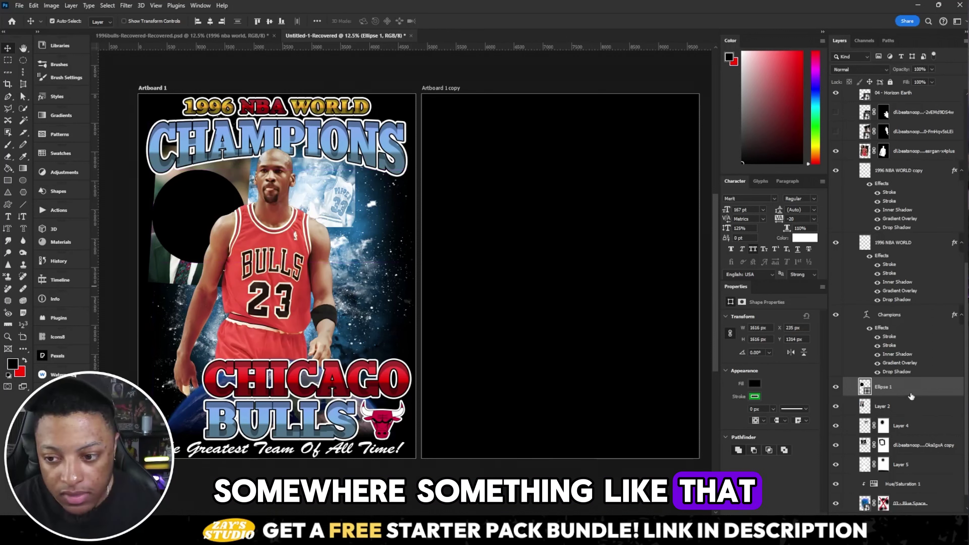
# Step: Try to mask Layer 2 with the circle's outline, inverting the mask and undoing the inversion
pyautogui.keyDown('ctrl'); pyautogui.click(864, 386); pyautogui.keyUp('ctrl')
pyautogui.rightClick(903, 406)
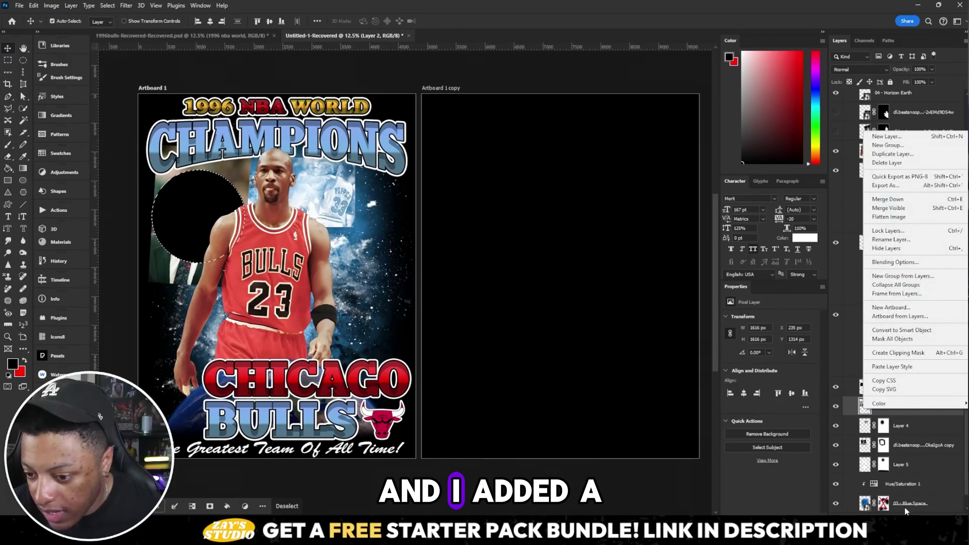
pyautogui.press('Escape')
pyautogui.click(911, 534)
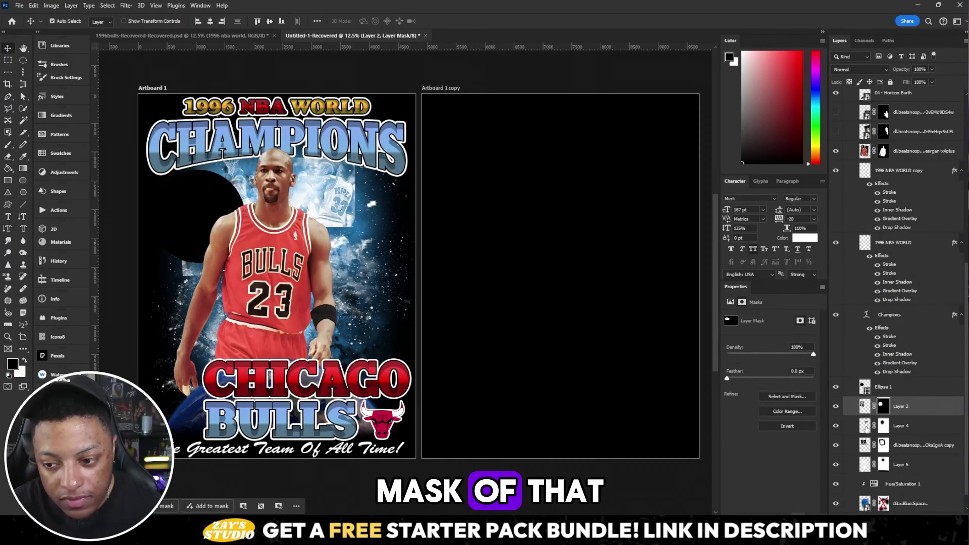
pyautogui.click(797, 428)
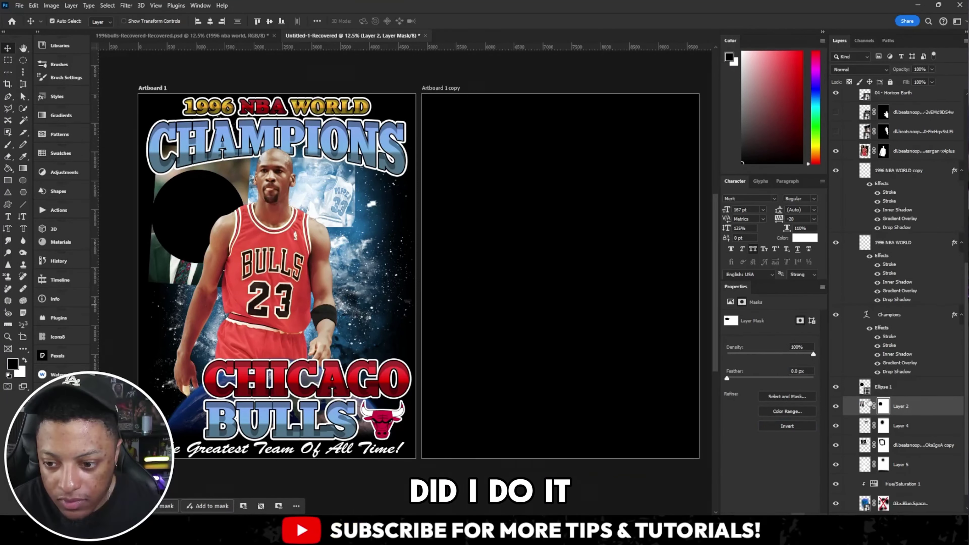
pyautogui.hotkey('ctrl', 'z')
# Step: Raise Layer 2 above the circle, shift the coach photo slightly left and down, and delete its layer mask
pyautogui.moveTo(904, 406); pyautogui.dragTo(907, 411)
pyautogui.moveTo(189, 222); pyautogui.dragTo(181, 227)
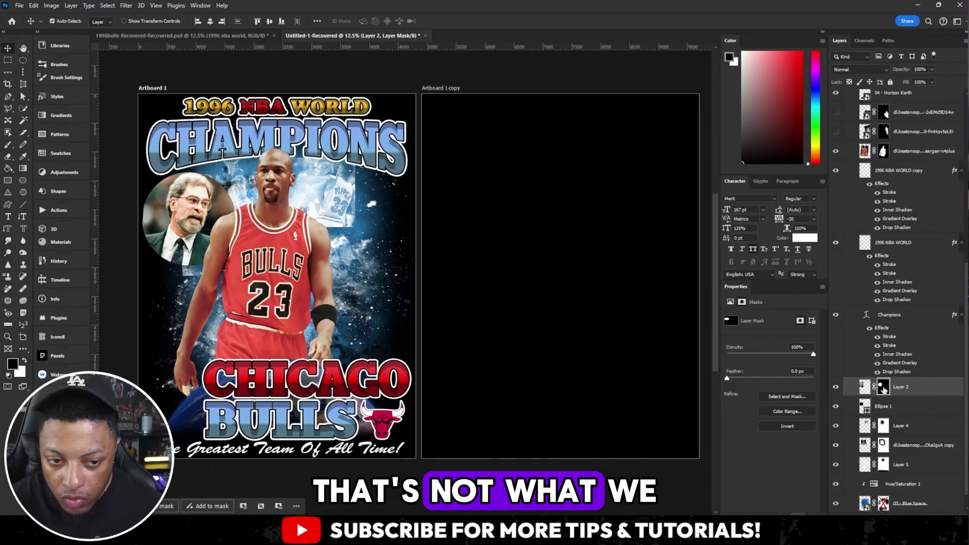
pyautogui.press('Delete')
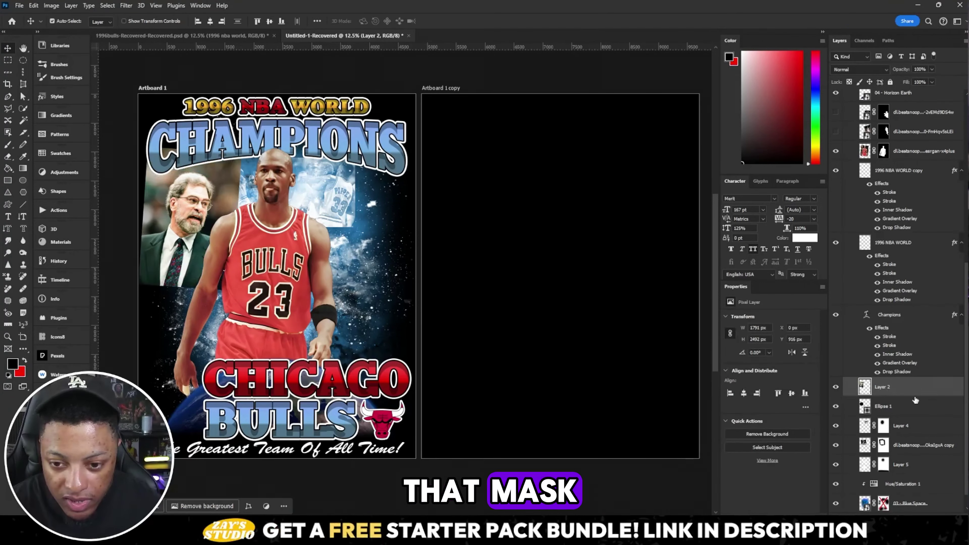
# Step: Mask Layer 2 to the repositioned circle's outline and place the Ellipse 1 layer directly beneath the coach photo
pyautogui.moveTo(863, 407); pyautogui.dragTo(820, 381)
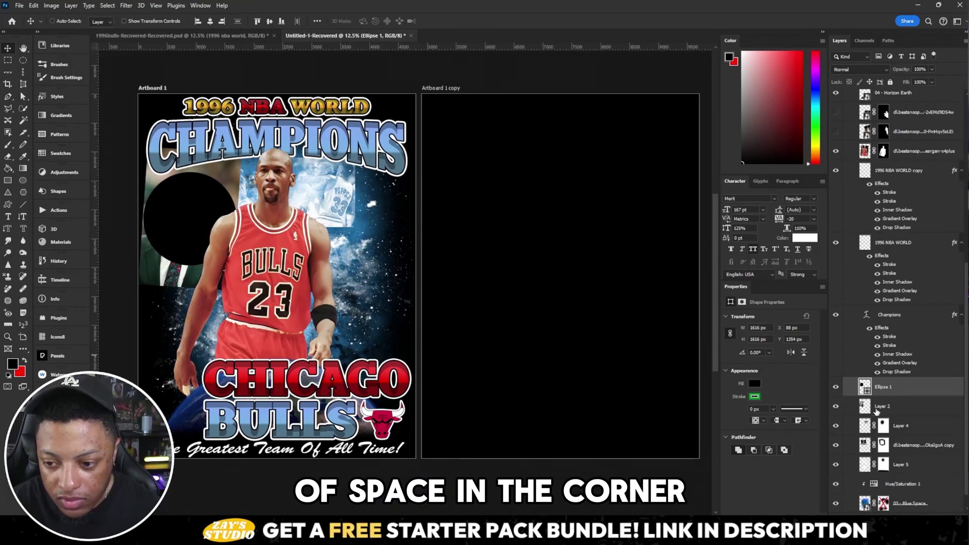
pyautogui.click(921, 409)
pyautogui.keyDown('ctrl'); pyautogui.click(865, 387); pyautogui.keyUp('ctrl')
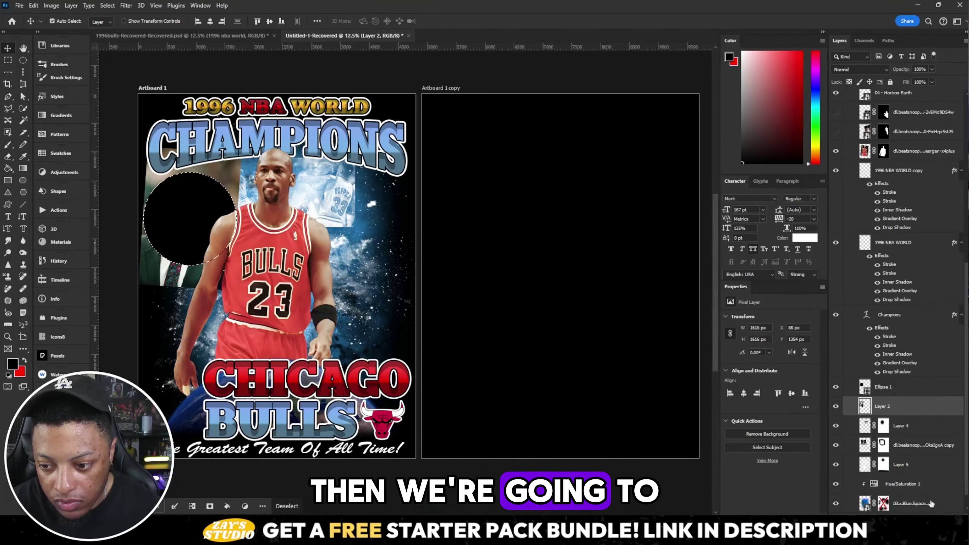
pyautogui.click(898, 512)
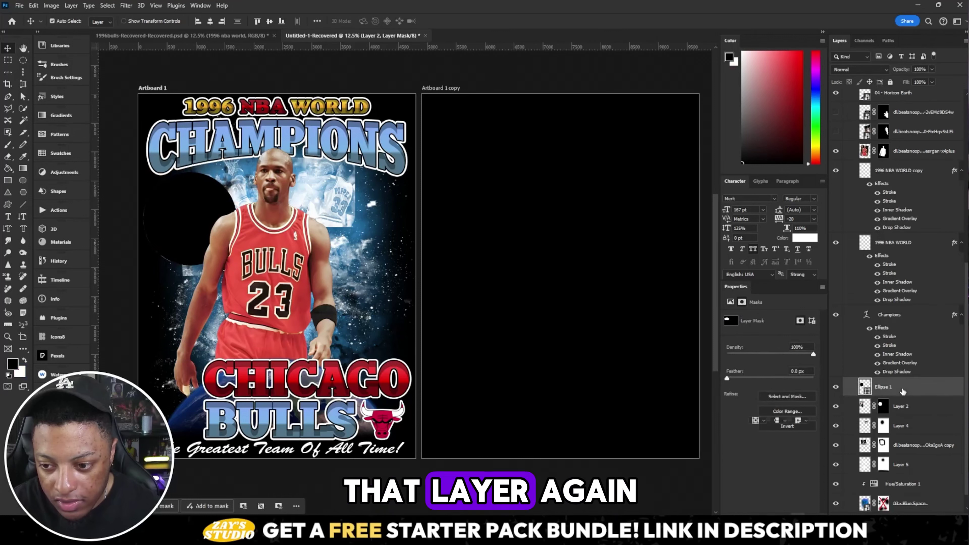
pyautogui.moveTo(900, 386); pyautogui.dragTo(905, 417)
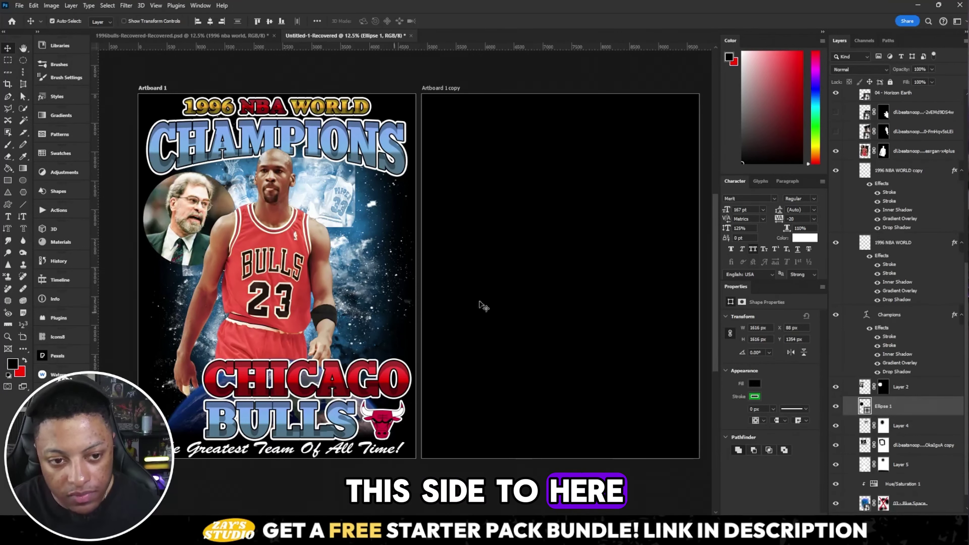
# Step: Give the circle behind the coach photo a white 65 px stroke and deselect it
pyautogui.click(25, 184)
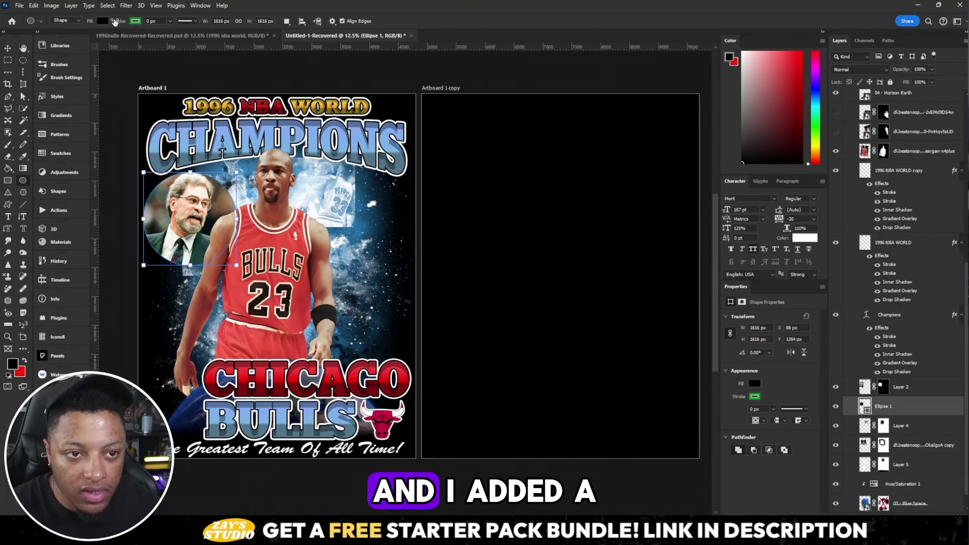
pyautogui.click(135, 21)
pyautogui.click(133, 66)
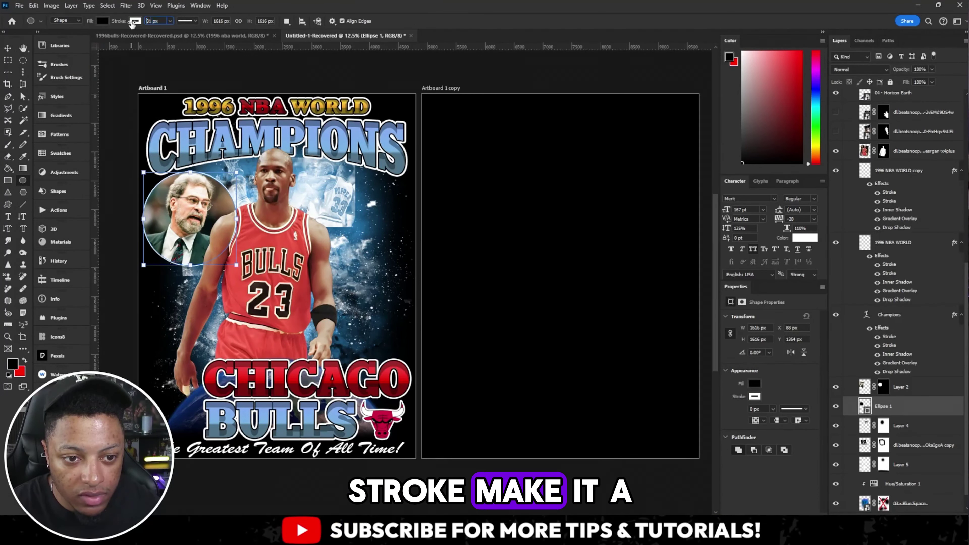
pyautogui.moveTo(132, 24); pyautogui.dragTo(140, 24)
pyautogui.press('v')
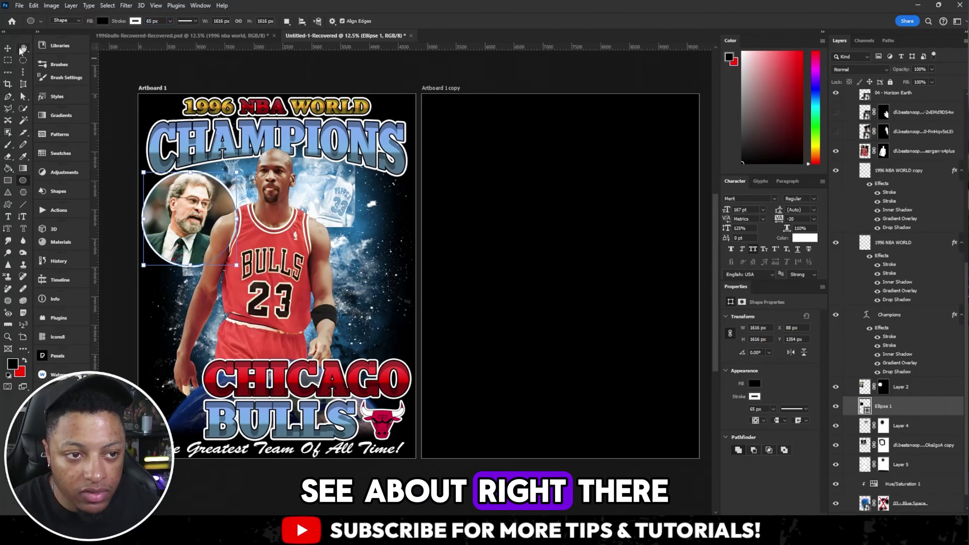
pyautogui.click(194, 263)
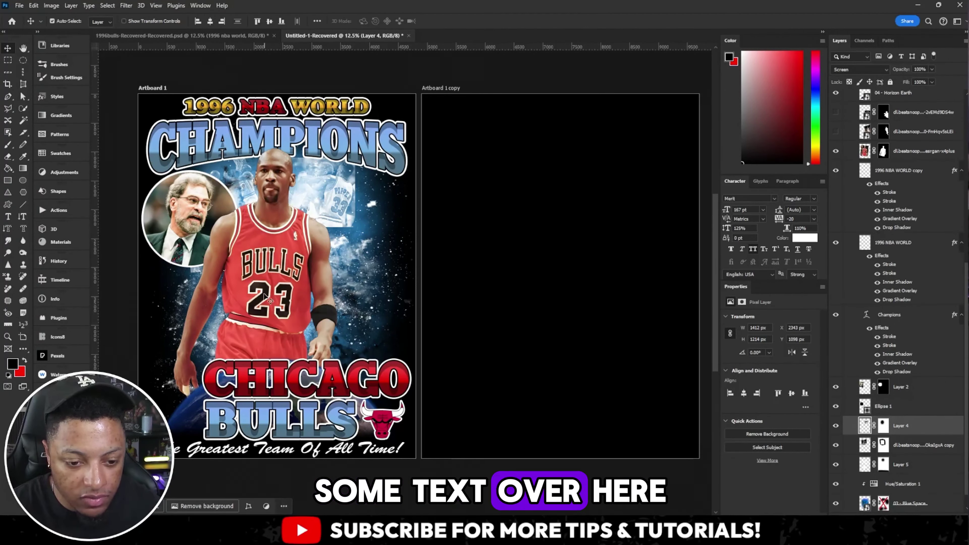
# Step: Show the two hidden masked beatsnoop player cutouts below the 04 - Horizon Earth layer
pyautogui.scroll(-1, 878, 200)
pyautogui.scroll(6, 904, 209)
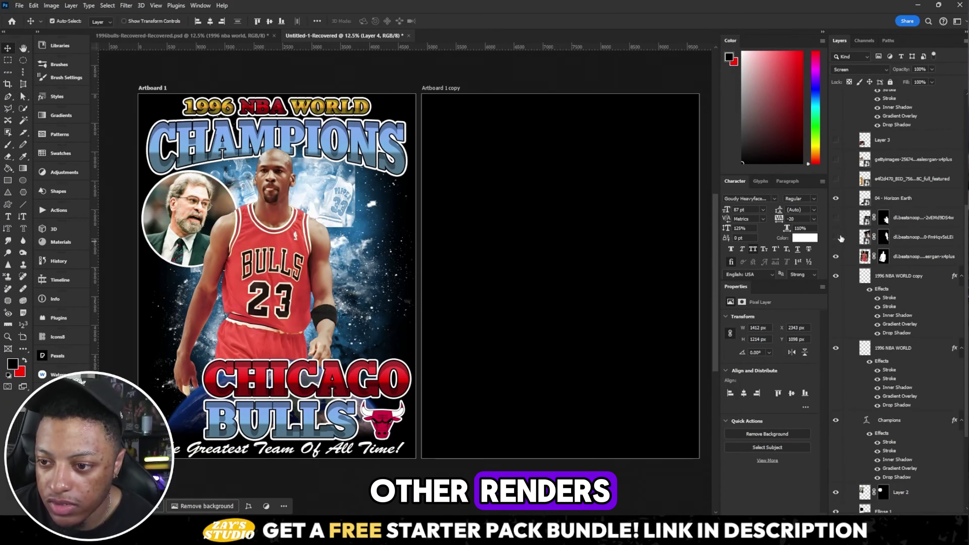
pyautogui.click(838, 236)
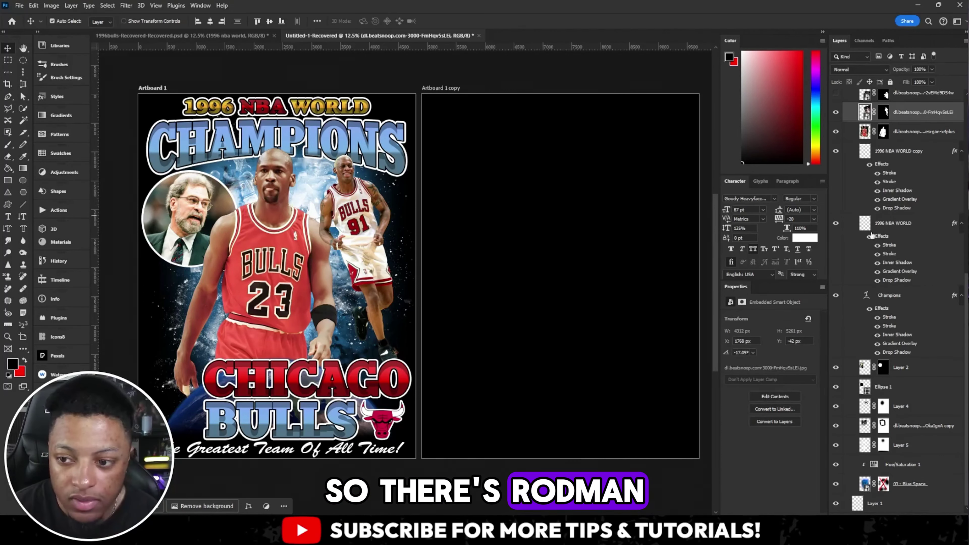
pyautogui.click(835, 95)
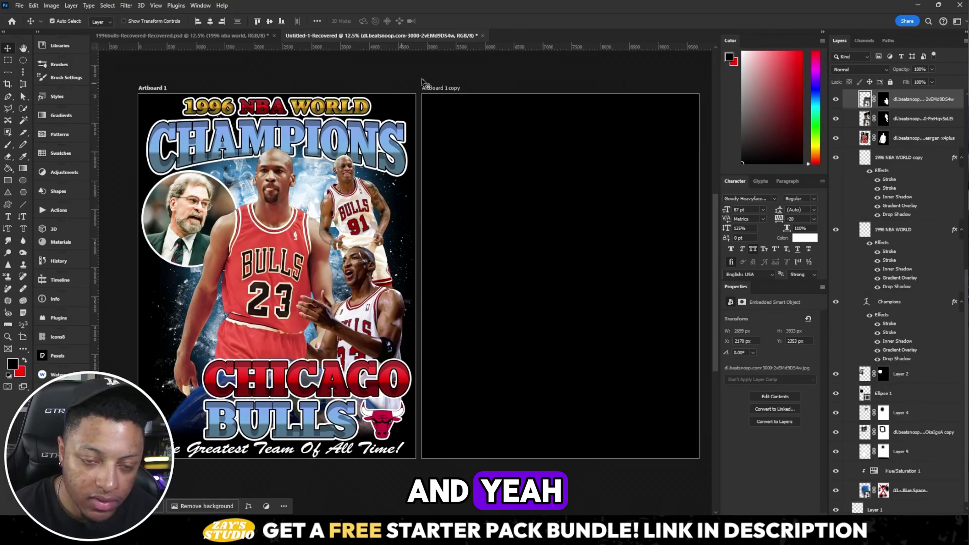
# Step: Add the two-line white text "Dennis Rodman" over the number 91 player in Brush Script MT Italic, 53 pt, with 45 pt leading
pyautogui.click(325, 199)
pyautogui.click(132, 22)
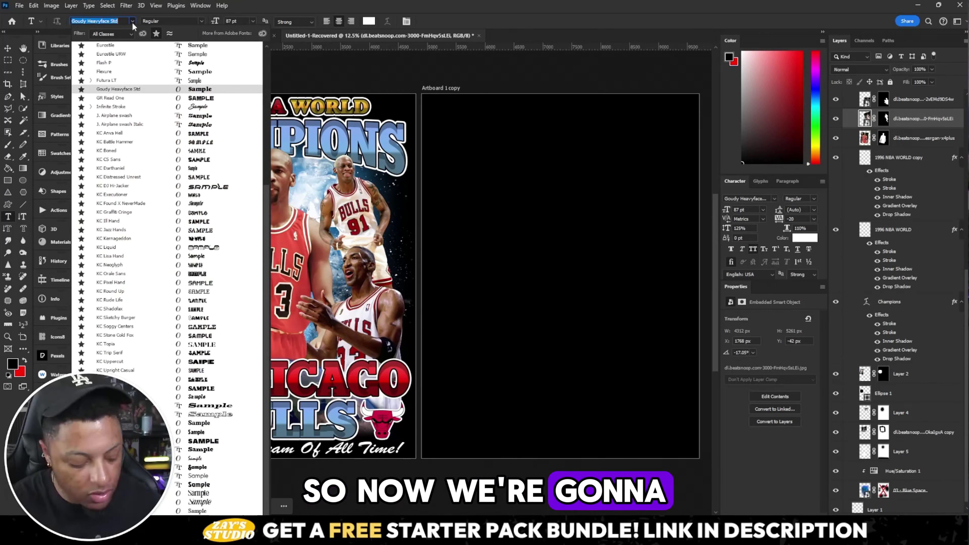
pyautogui.write('brush')
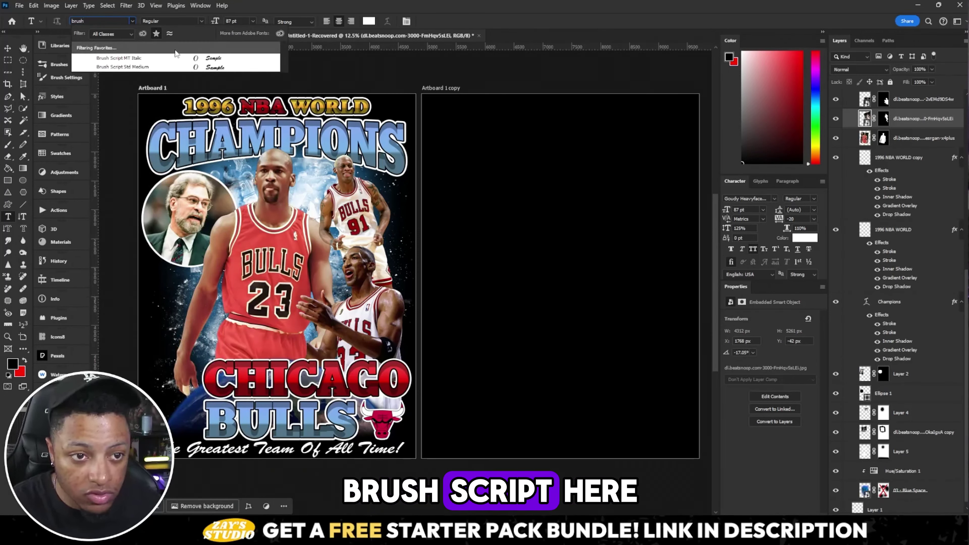
pyautogui.click(176, 57)
pyautogui.click(376, 200)
pyautogui.moveTo(214, 21); pyautogui.dragTo(202, 23)
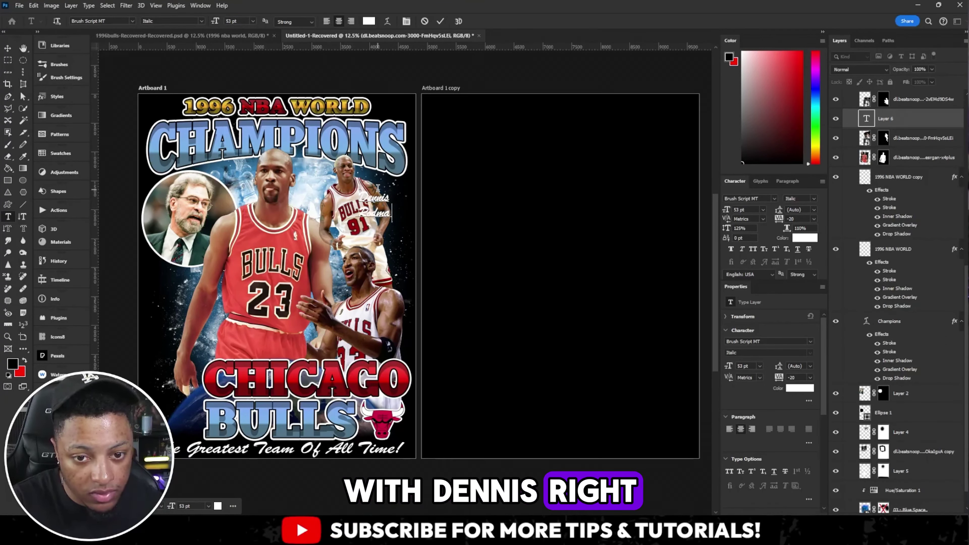
pyautogui.hotkey('ctrl', 'a')
pyautogui.moveTo(779, 210); pyautogui.dragTo(773, 212)
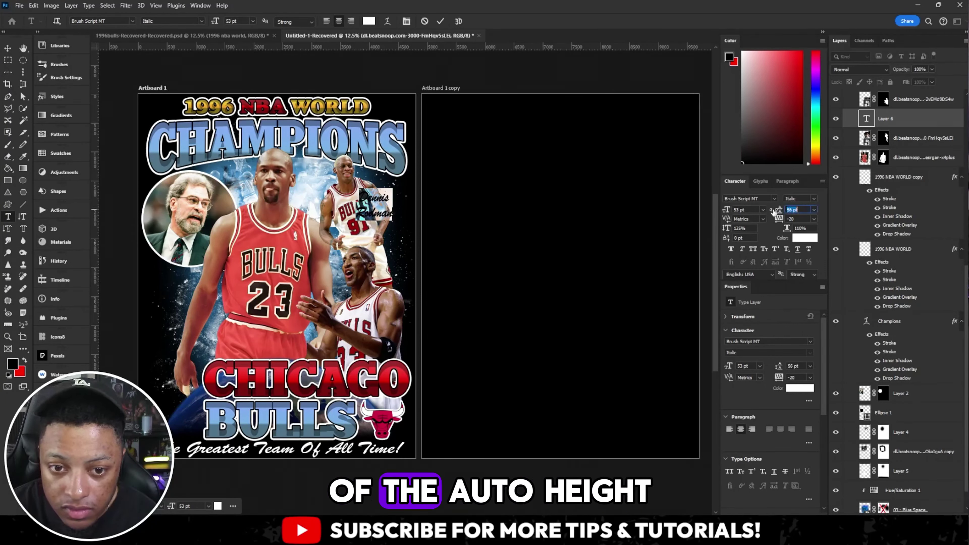
pyautogui.click(943, 118)
# Step: Give the Dennis Rodman text a black 20 px outside stroke and a black drop shadow with 39 px distance, 49% spread and 9 px size
pyautogui.rightClick(943, 118)
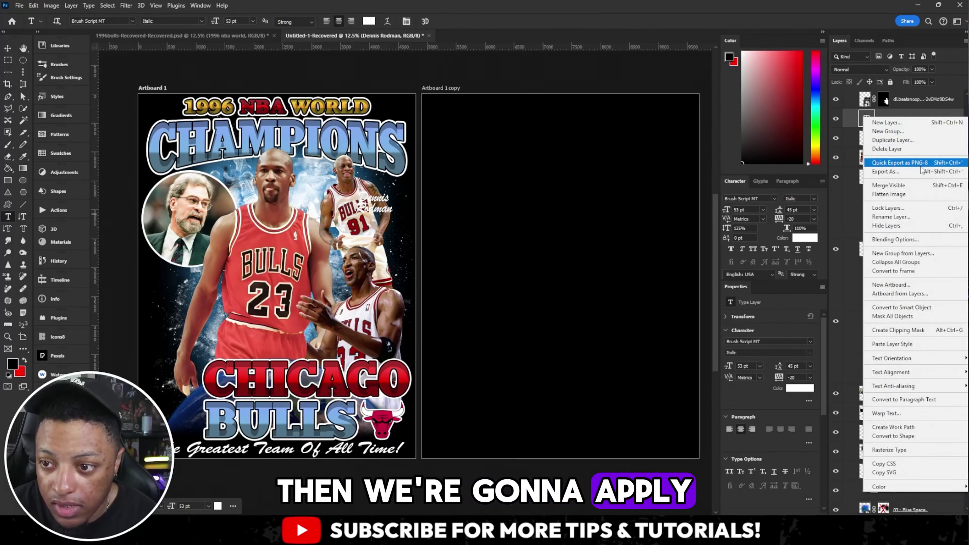
pyautogui.click(930, 240)
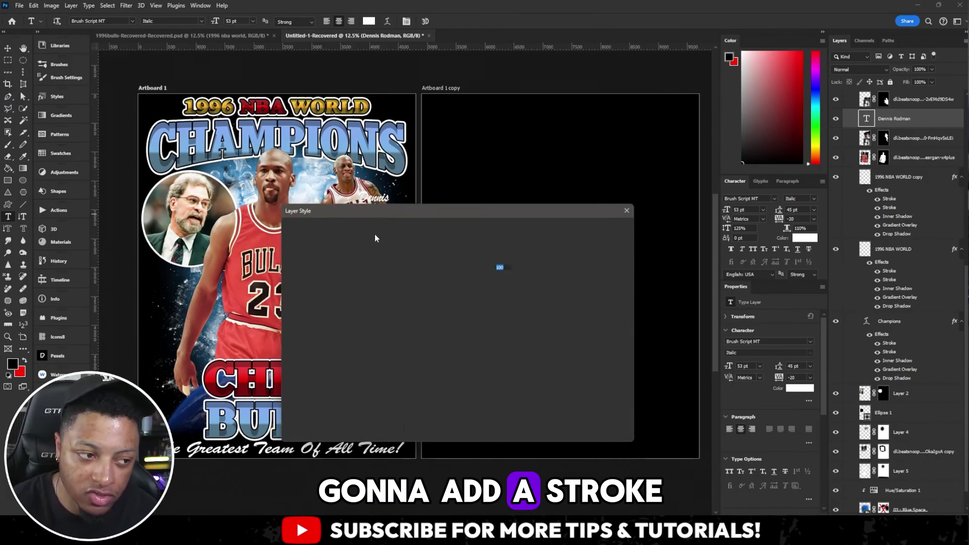
pyautogui.click(327, 266)
pyautogui.moveTo(411, 212); pyautogui.dragTo(528, 216)
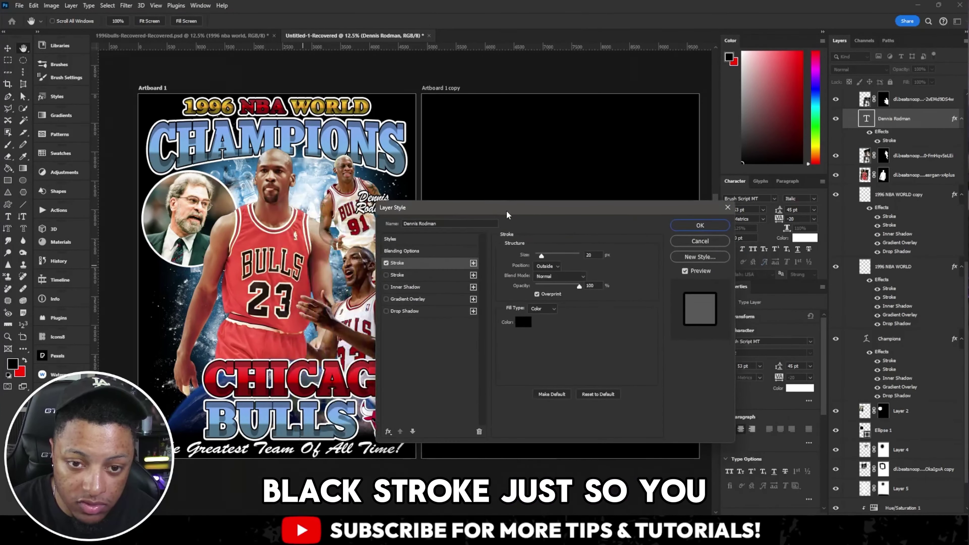
pyautogui.click(425, 313)
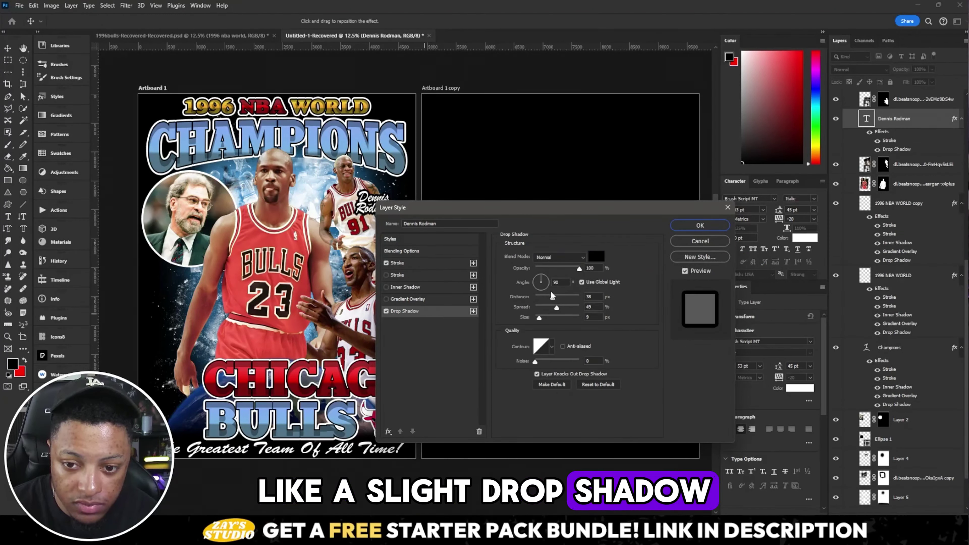
pyautogui.moveTo(552, 296); pyautogui.dragTo(553, 294)
pyautogui.click(705, 228)
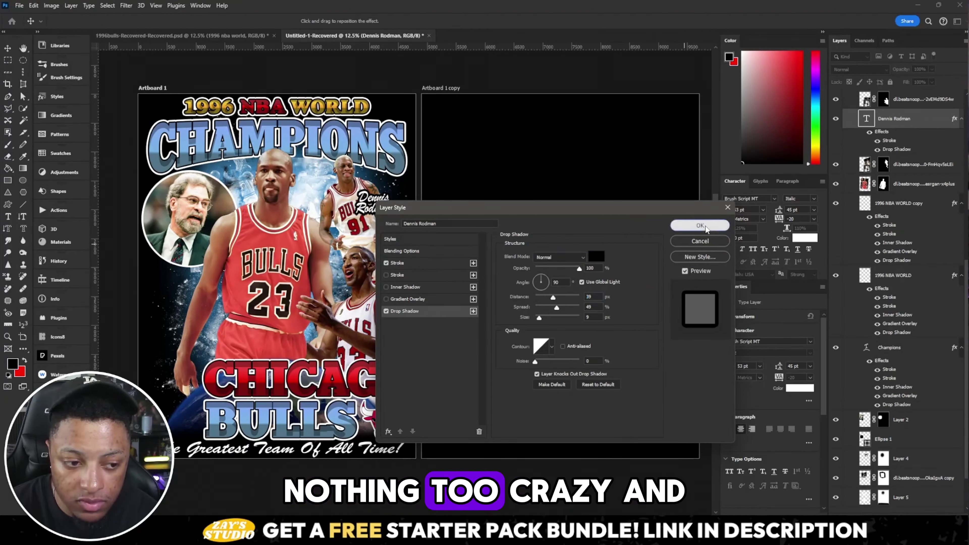
# Step: Enlarge the left-aligned Dennis Rodman text to 63 pt and place it beside the number 91 player's shoulder
pyautogui.moveTo(372, 204); pyautogui.dragTo(388, 203)
pyautogui.doubleClick(866, 118)
pyautogui.moveTo(726, 210); pyautogui.dragTo(733, 209)
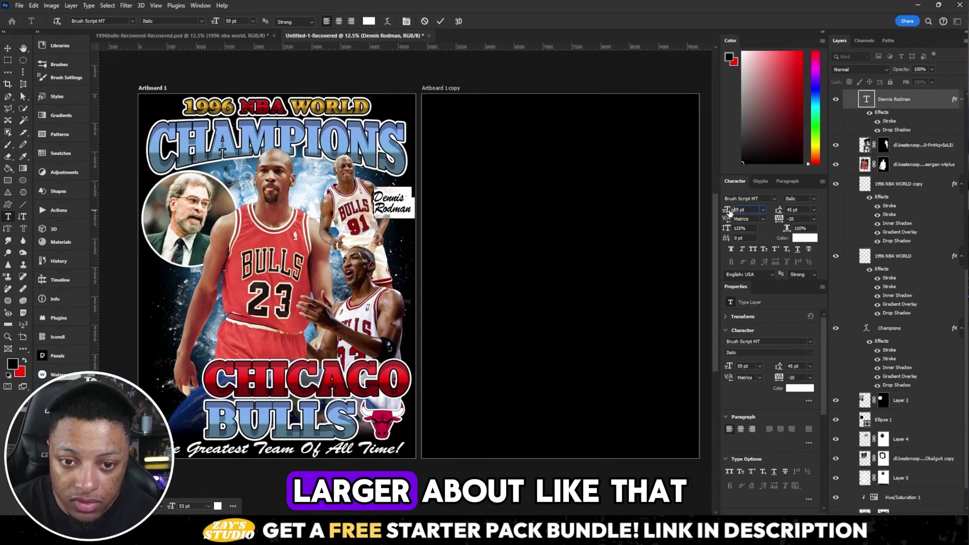
pyautogui.hotkey('ctrl', 'Return')
pyautogui.click(8, 48)
pyautogui.moveTo(394, 204); pyautogui.dragTo(386, 194)
# Step: Set the Dennis Rodman text's tracking to 0 and its leading to 55 pt
pyautogui.doubleClick(866, 99)
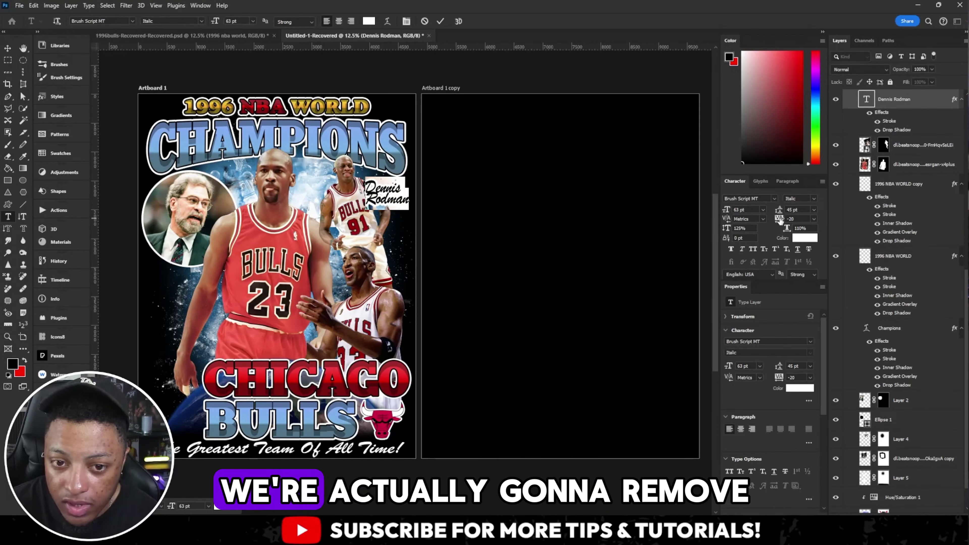
pyautogui.moveTo(778, 220); pyautogui.dragTo(782, 211)
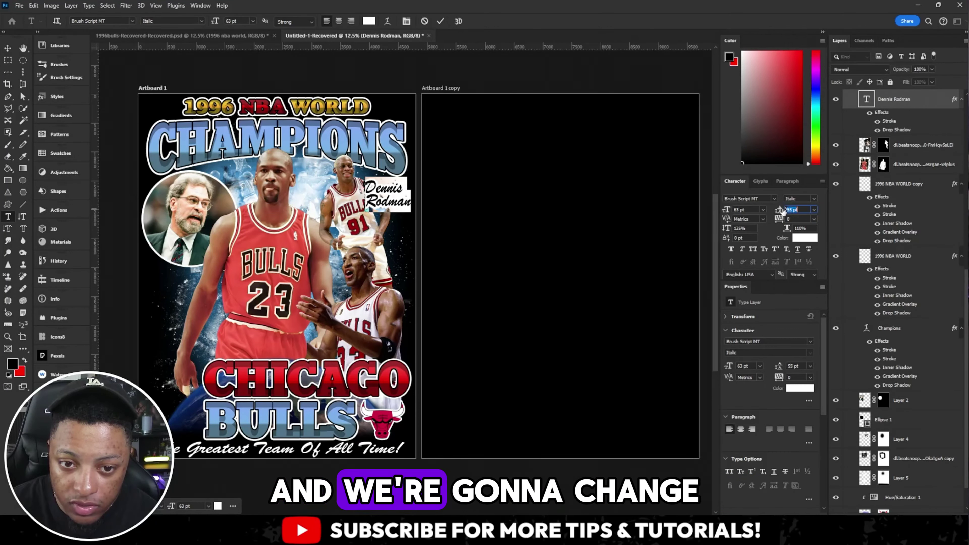
pyautogui.hotkey('ctrl', 'Return')
pyautogui.press('v')
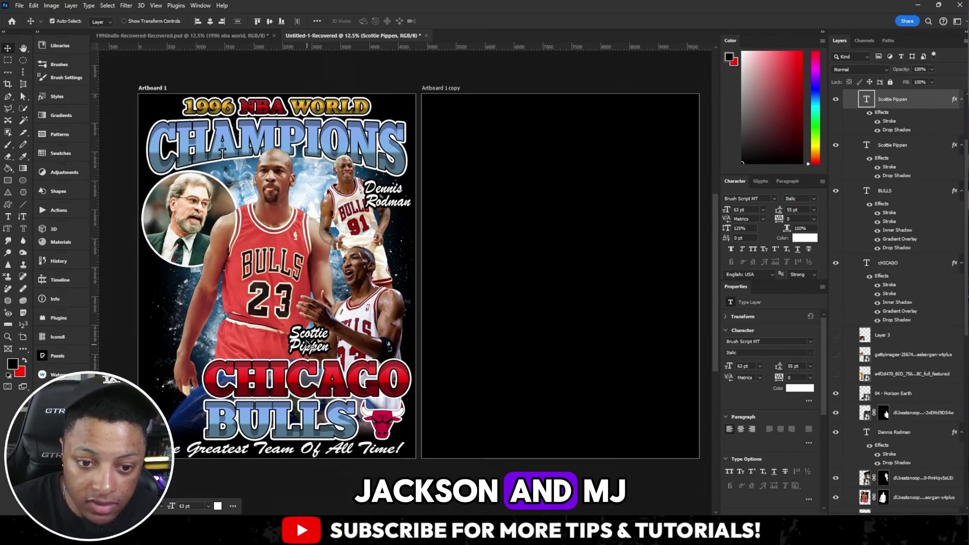
# Step: Copy the Scottie Pippen label onto the circular coach portrait, change it to the two-line text "Phil Jackson" and place it at the circle's left edge
pyautogui.moveTo(303, 335); pyautogui.dragTo(164, 242)
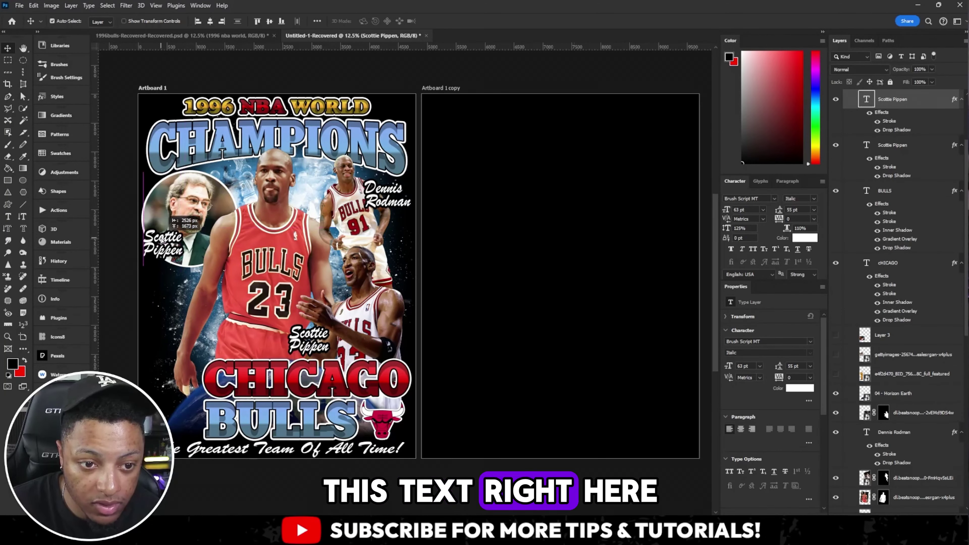
pyautogui.doubleClick(163, 243)
pyautogui.hotkey('ctrl', 'a')
pyautogui.write('Phil')
pyautogui.press('Return')
pyautogui.write('Jackson')
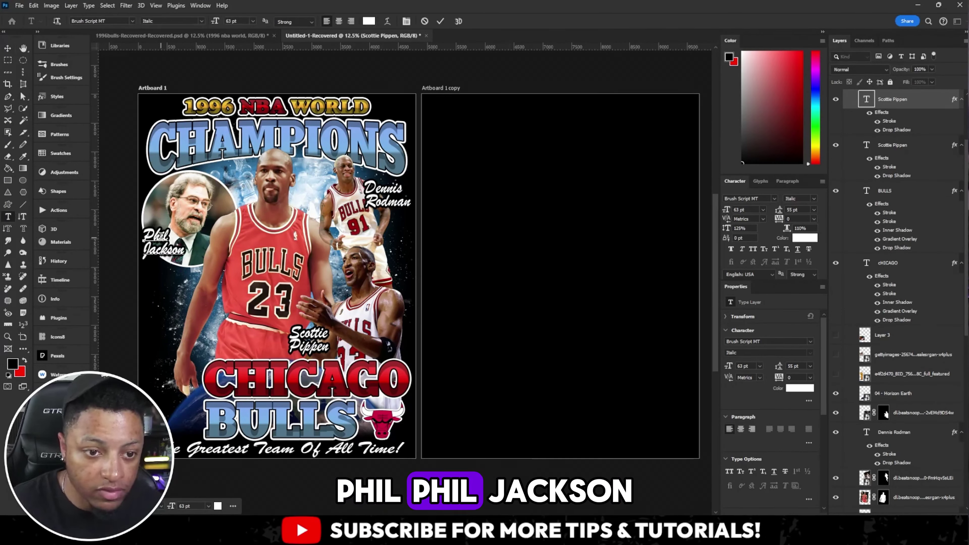
pyautogui.click(7, 49)
pyautogui.moveTo(163, 246); pyautogui.dragTo(161, 224)
# Step: Duplicate the Scottie Pippen label, place it at the number 23 player's waist and change it to the two-line text "Michael Jordan"
pyautogui.rightClick(903, 145)
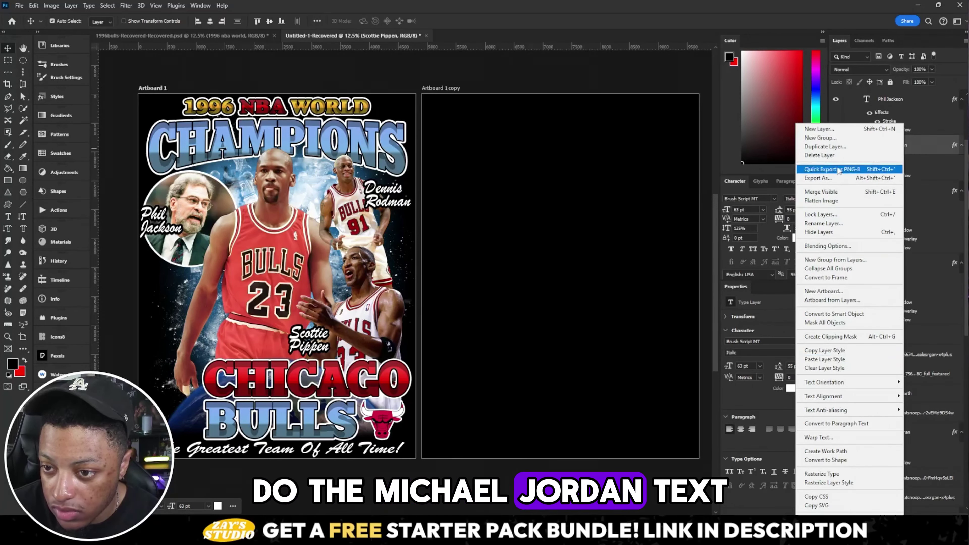
pyautogui.click(833, 147)
pyautogui.doubleClick(235, 343)
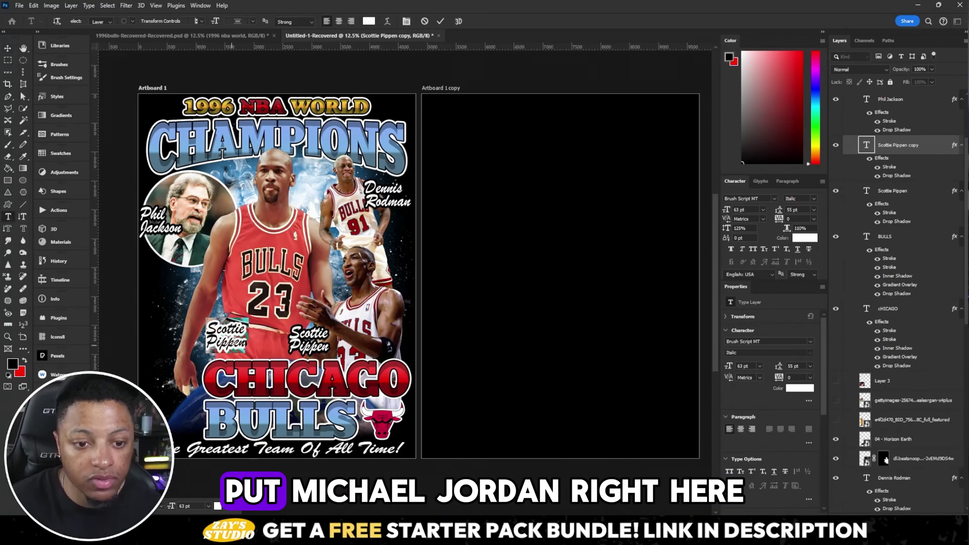
pyautogui.write('Michael')
pyautogui.press('Return')
pyautogui.write('Jordan')
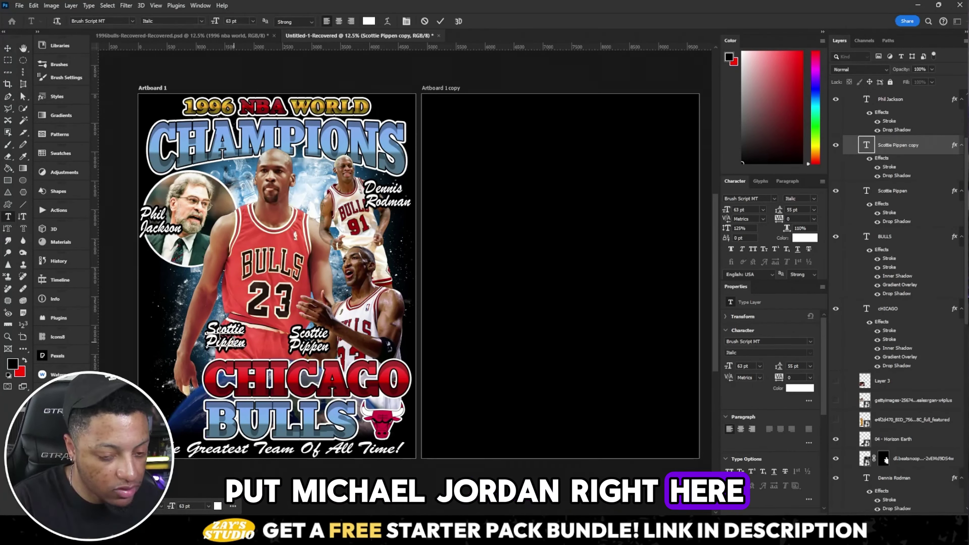
pyautogui.click(440, 22)
pyautogui.press('v')
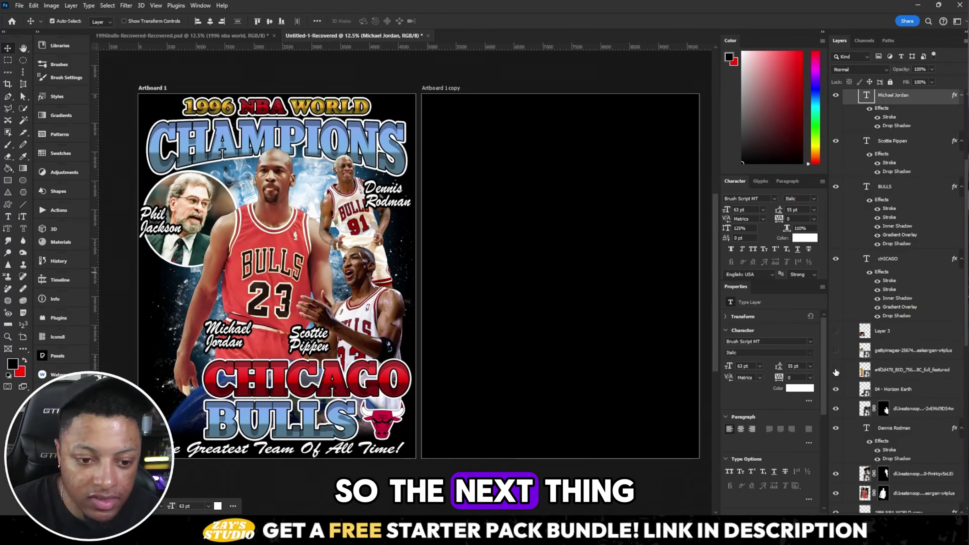
# Step: Show the trophy, crowd and Layer 3 images below the coach portrait, with the crowd over the trophy's ball and Layer 3 over its base
pyautogui.click(835, 370)
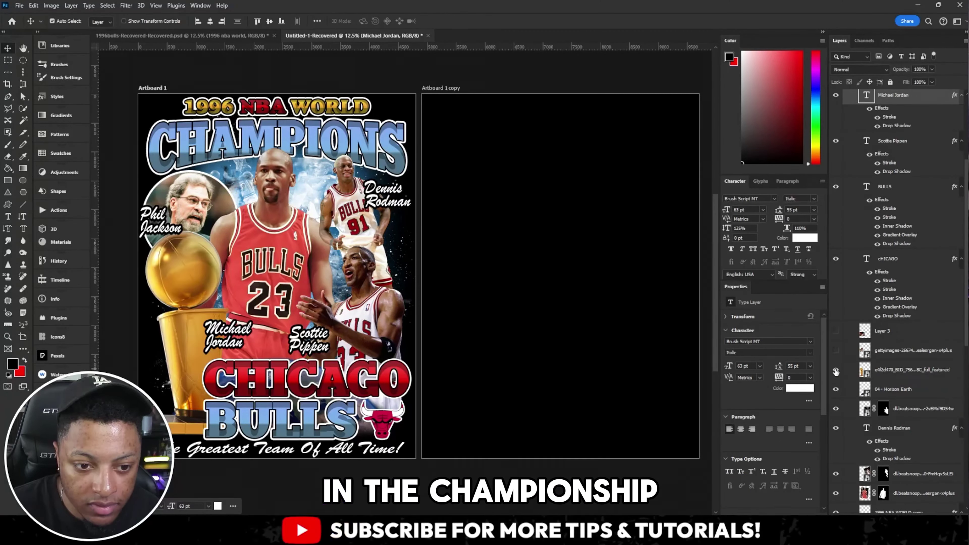
pyautogui.click(911, 369)
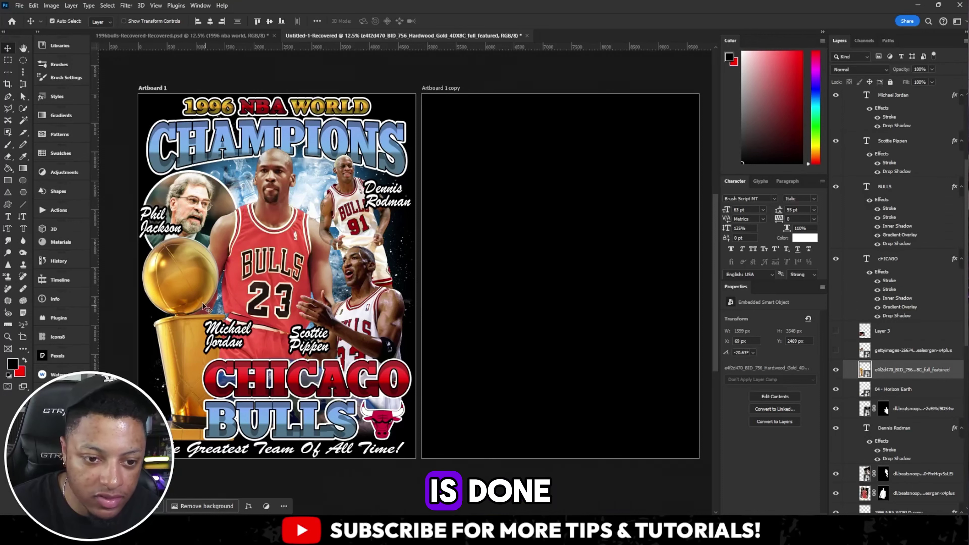
pyautogui.click(269, 246)
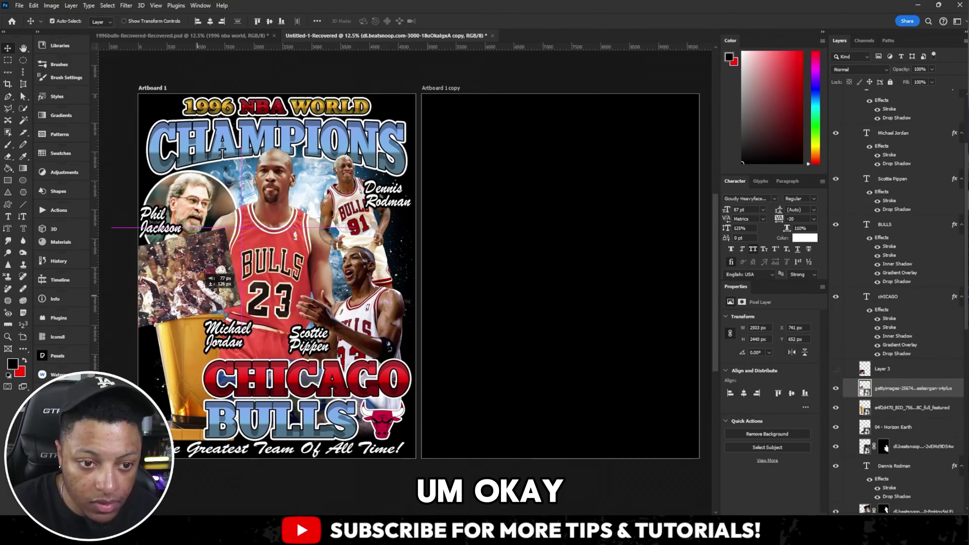
pyautogui.moveTo(205, 265); pyautogui.dragTo(198, 295)
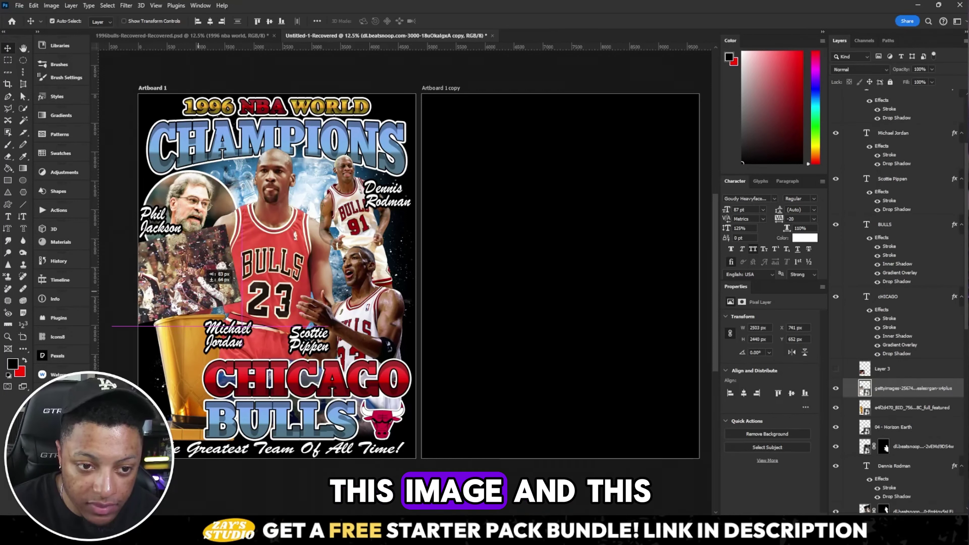
pyautogui.moveTo(204, 346); pyautogui.dragTo(207, 350)
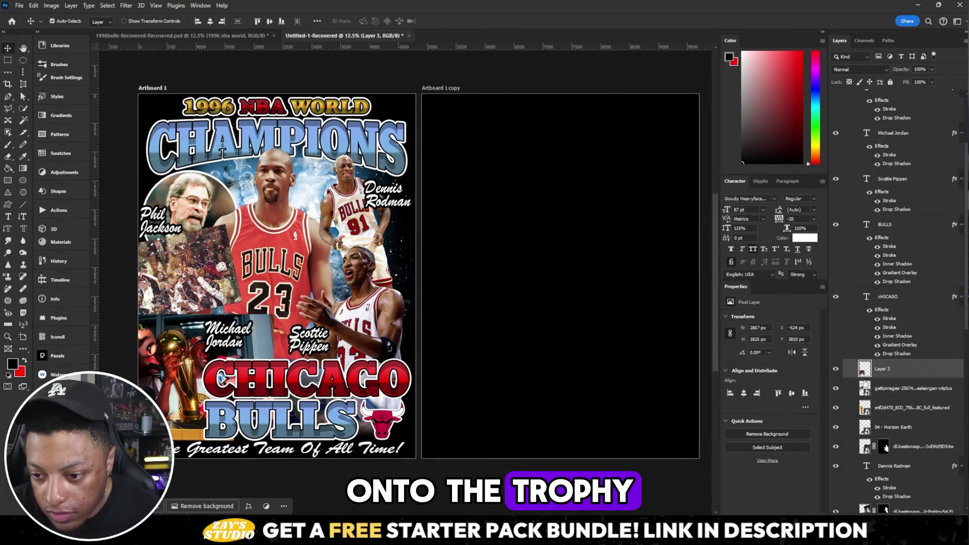
# Step: Mask the crowd photo to the silhouette of the gold trophy
pyautogui.click(195, 431)
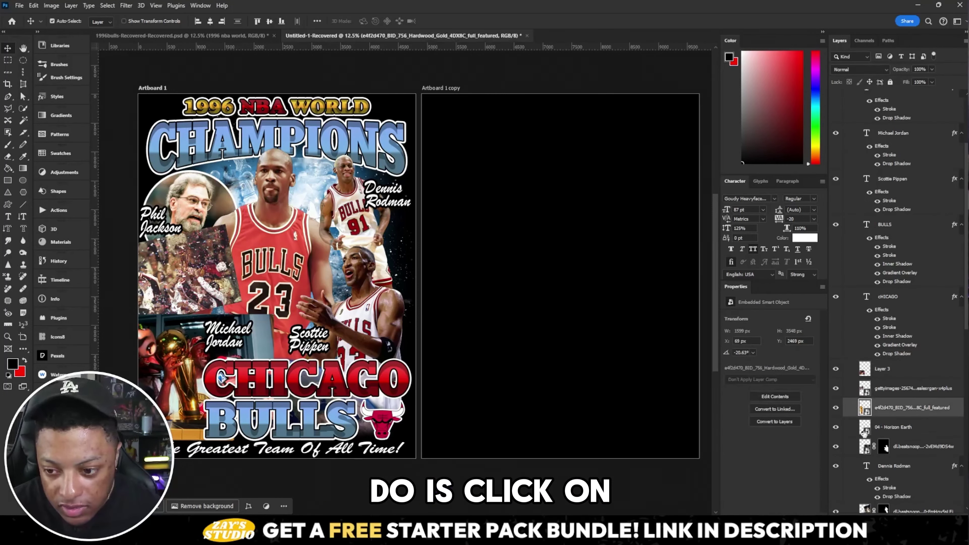
pyautogui.keyDown('ctrl'); pyautogui.click(865, 388); pyautogui.keyUp('ctrl')
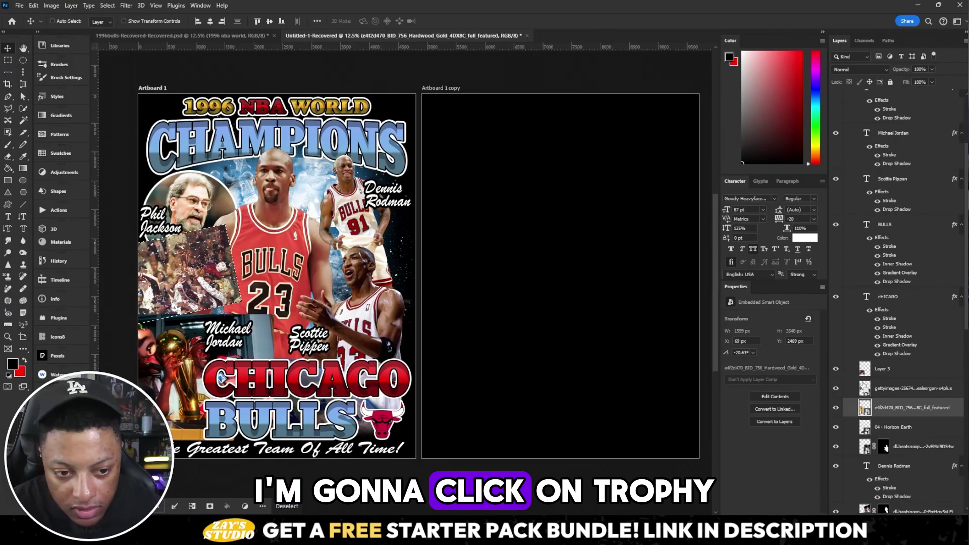
pyautogui.keyDown('ctrl'); pyautogui.click(863, 408); pyautogui.keyUp('ctrl')
pyautogui.click(877, 388)
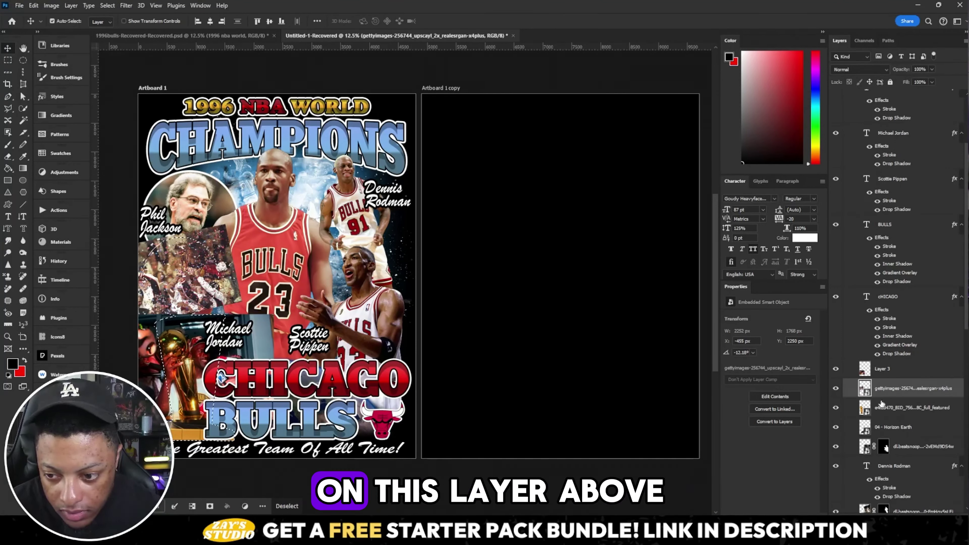
pyautogui.click(897, 534)
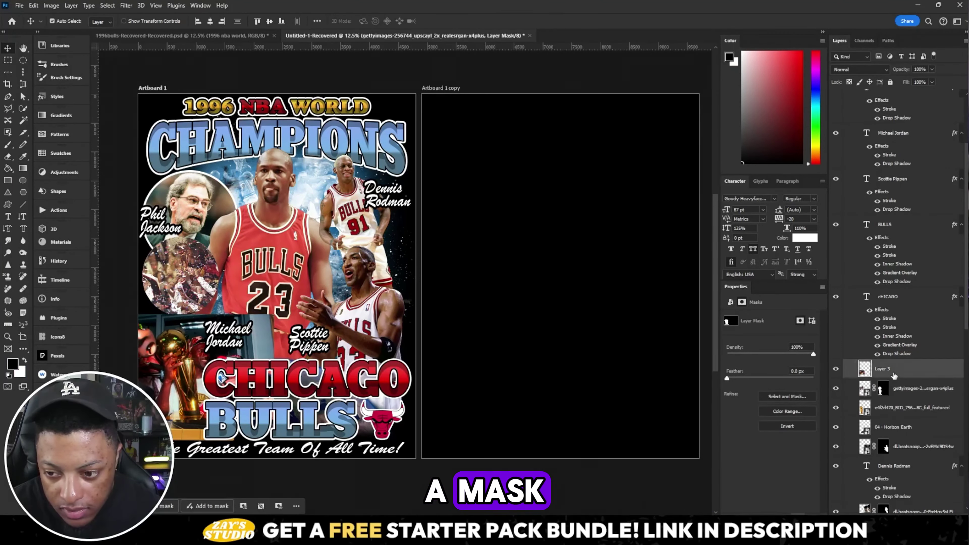
# Step: Mask Layer 3 to the trophy's silhouette and set its blend mode to Screen
pyautogui.click(882, 369)
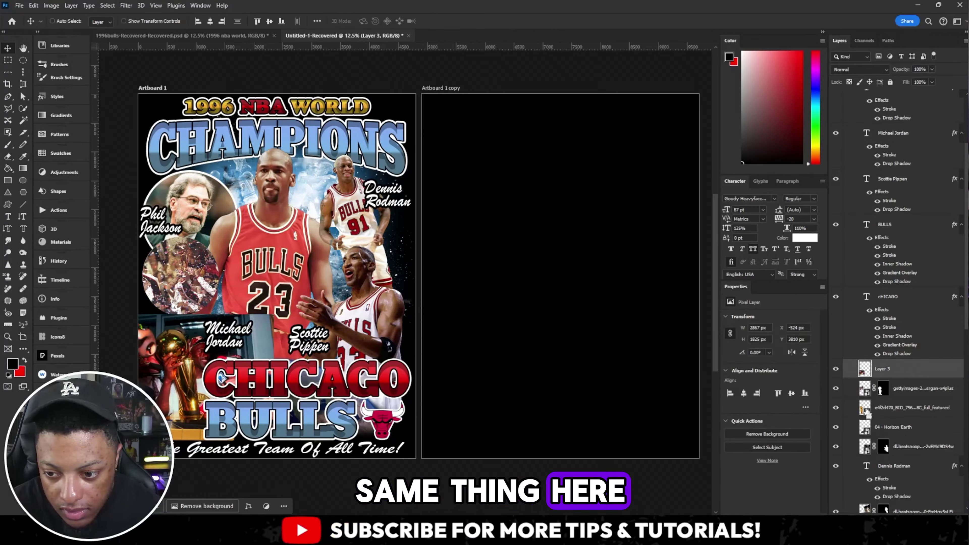
pyautogui.keyDown('ctrl'); pyautogui.click(864, 369); pyautogui.keyUp('ctrl')
pyautogui.click(209, 506)
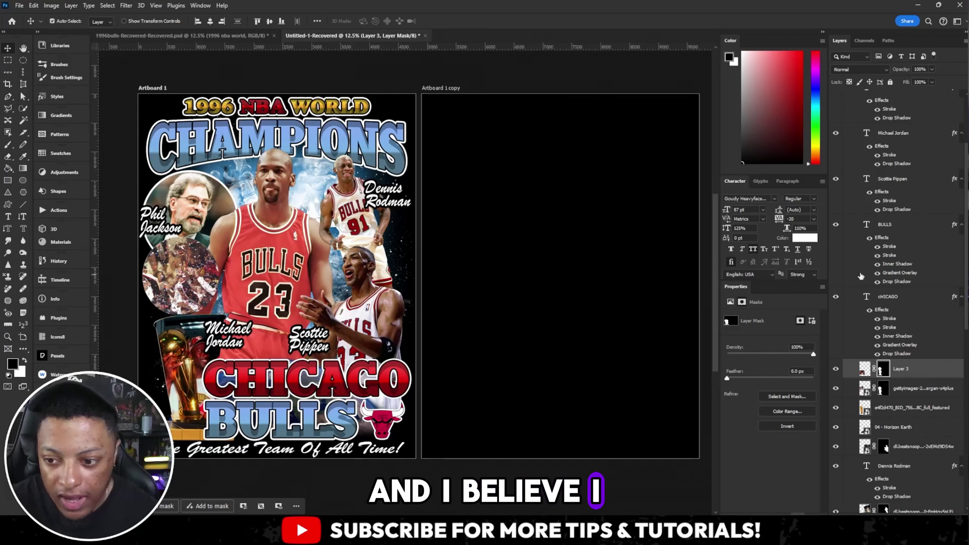
pyautogui.click(871, 68)
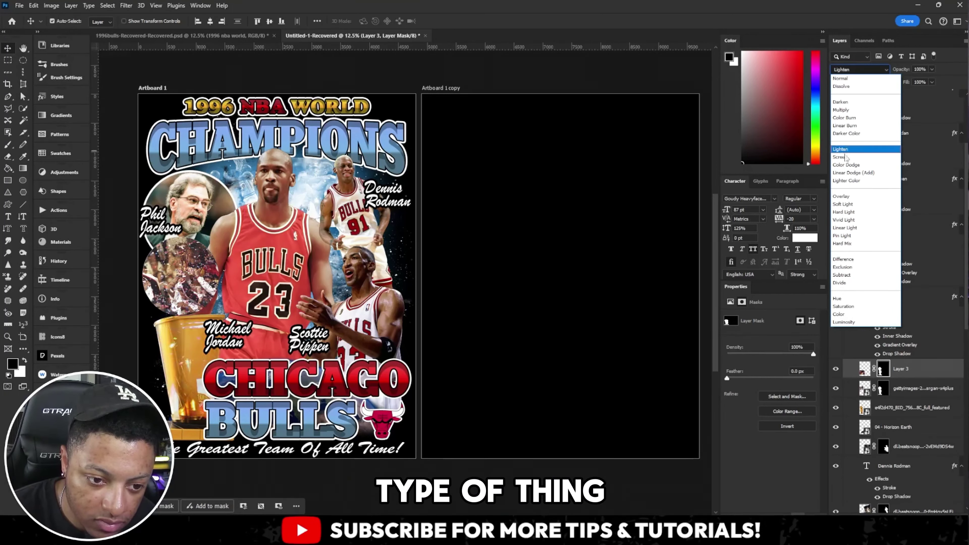
pyautogui.click(843, 156)
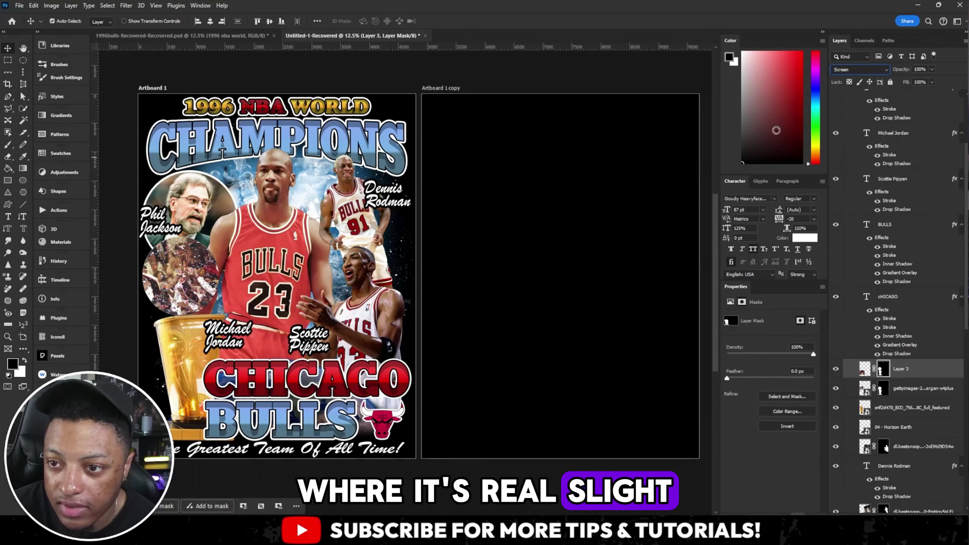
# Step: Set the masked crowd photo's blend mode to Color Dodge and lower its opacity
pyautogui.click(422, 328)
pyautogui.click(859, 69)
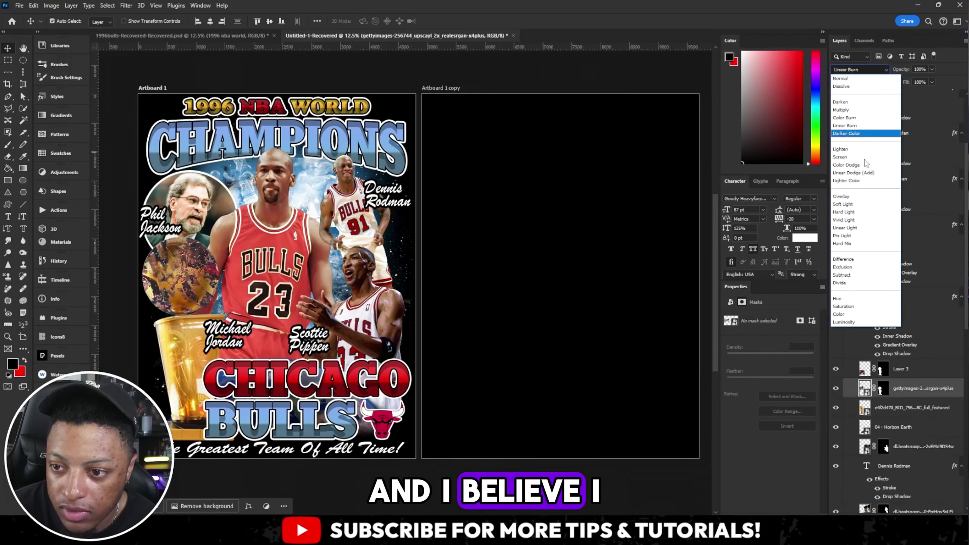
pyautogui.click(851, 164)
pyautogui.click(931, 69)
pyautogui.moveTo(934, 79); pyautogui.dragTo(914, 81)
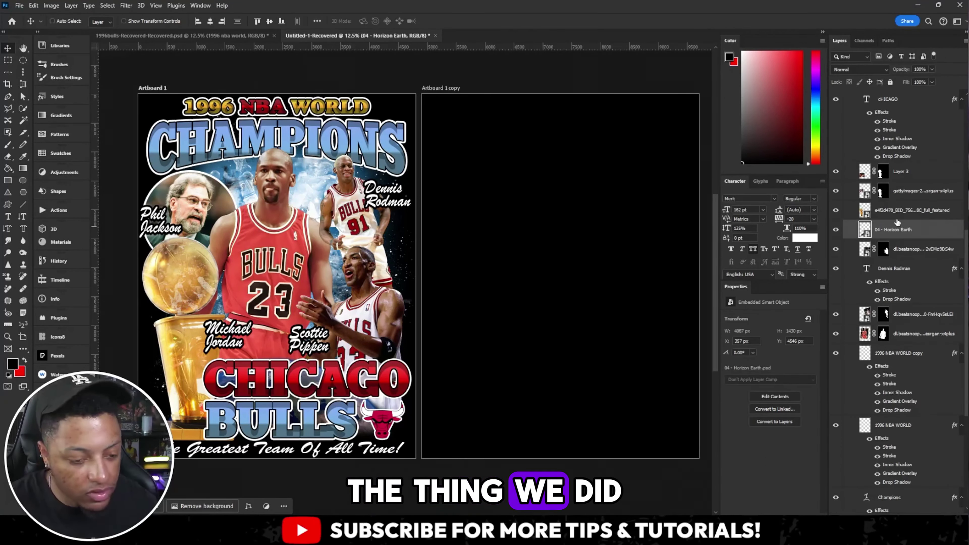
# Step: Enlarge the 04 - Horizon Earth image to 4258 px wide and brighten it with a clipped Levels adjustment using midtones 1.94 and white input 180
pyautogui.hotkey('ctrl', 't')
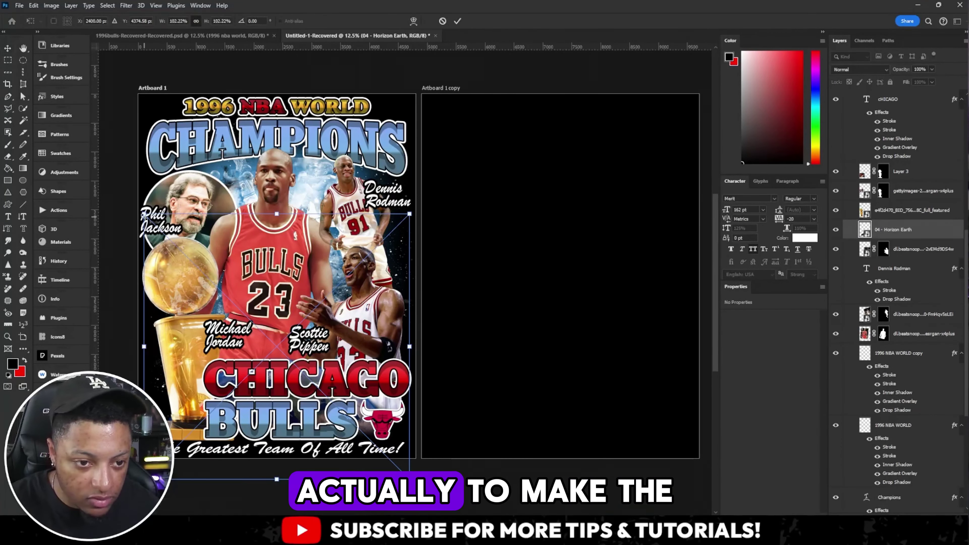
pyautogui.moveTo(143, 214); pyautogui.dragTo(127, 190)
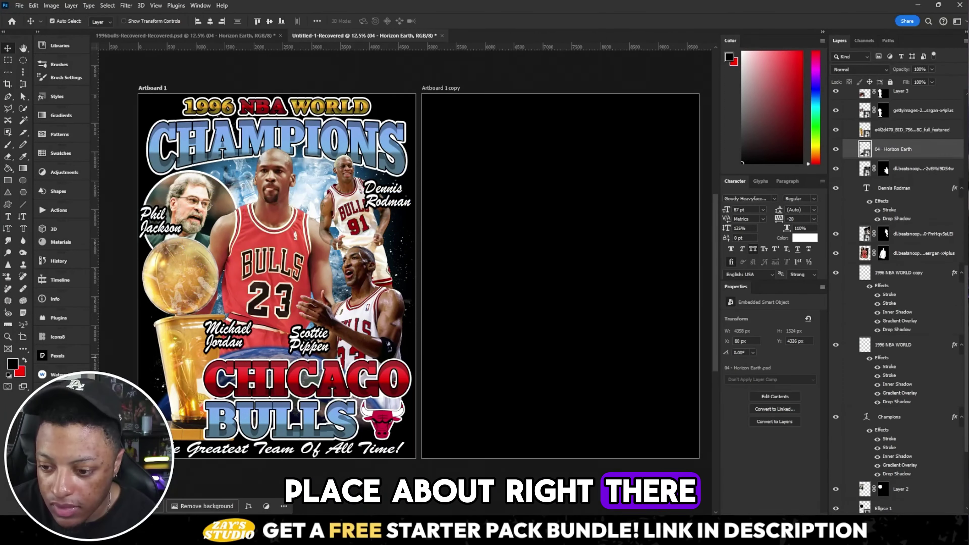
pyautogui.click(917, 534)
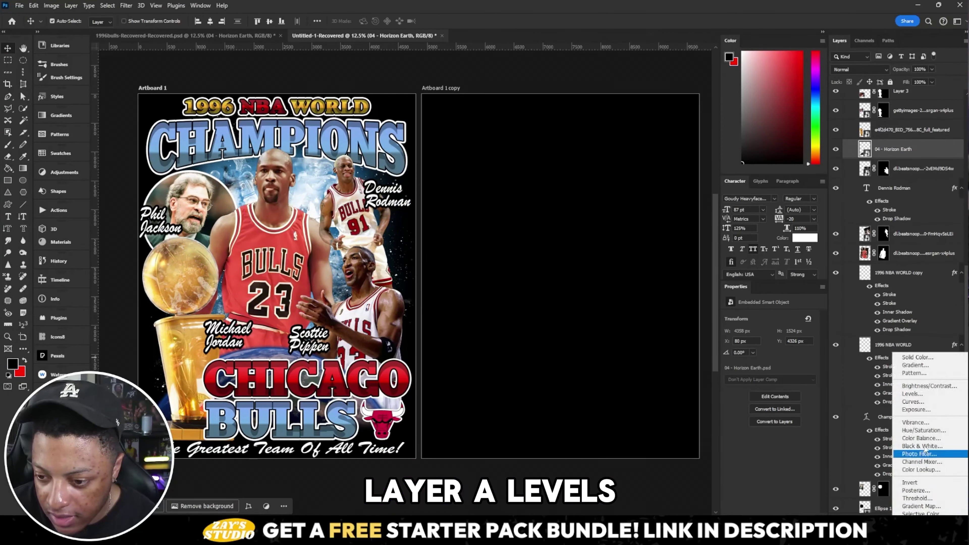
pyautogui.click(931, 394)
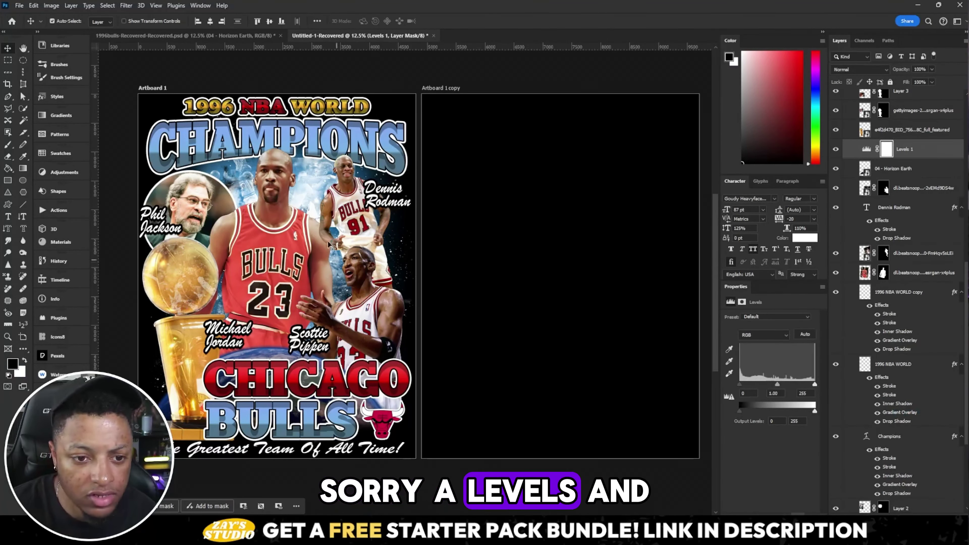
pyautogui.keyDown('alt'); pyautogui.click(904, 159); pyautogui.keyUp('alt')
pyautogui.click(874, 149)
pyautogui.moveTo(814, 385); pyautogui.dragTo(793, 385)
pyautogui.moveTo(766, 385)
pyautogui.mouseDown()
pyautogui.moveTo(740, 386)
pyautogui.moveTo(757, 386)
pyautogui.mouseUp()
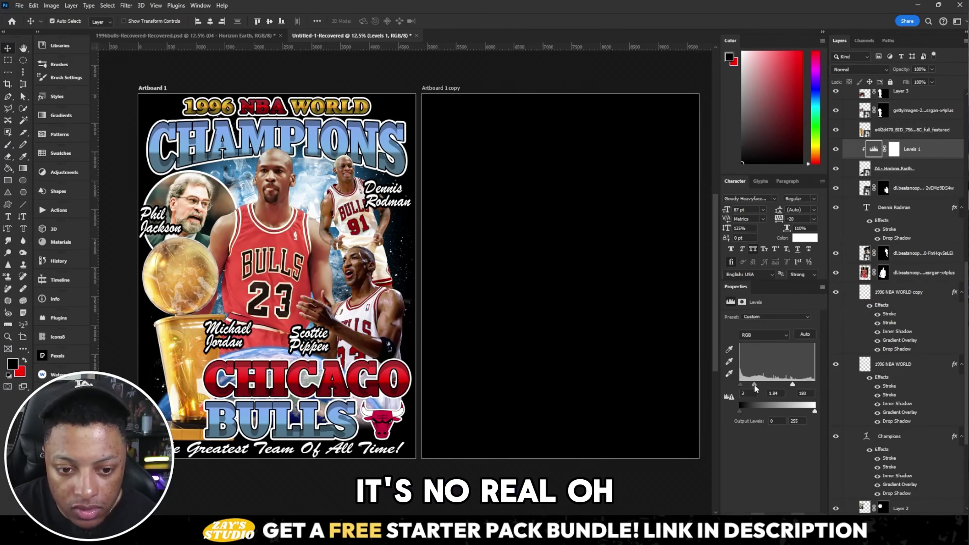
# Step: Add a Black & White adjustment above the number 23 player's cutout and clip it to that layer
pyautogui.click(267, 225)
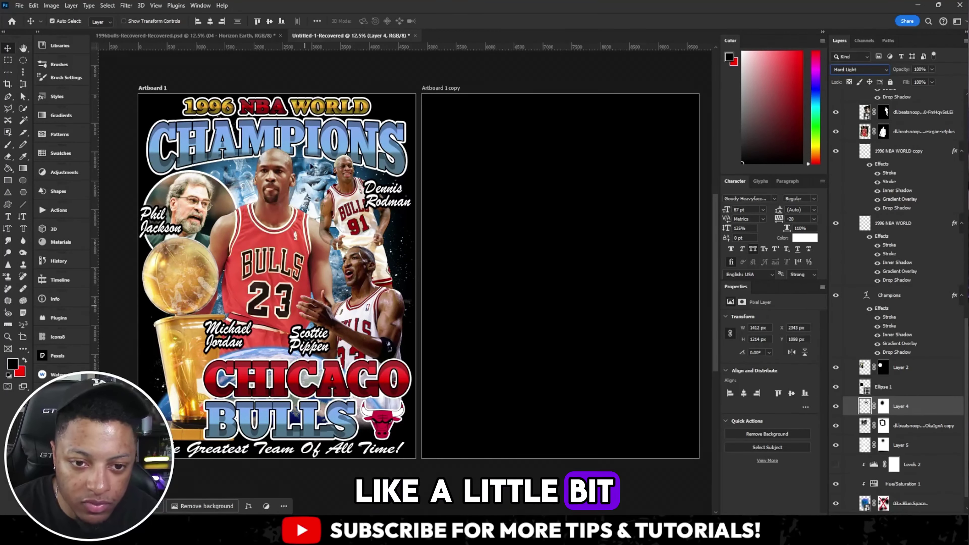
pyautogui.click(246, 309)
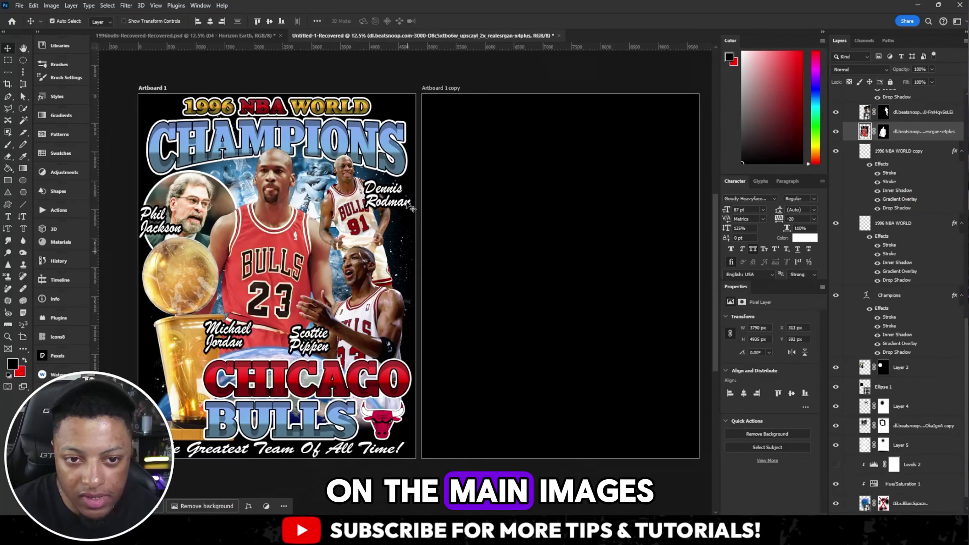
pyautogui.click(897, 522)
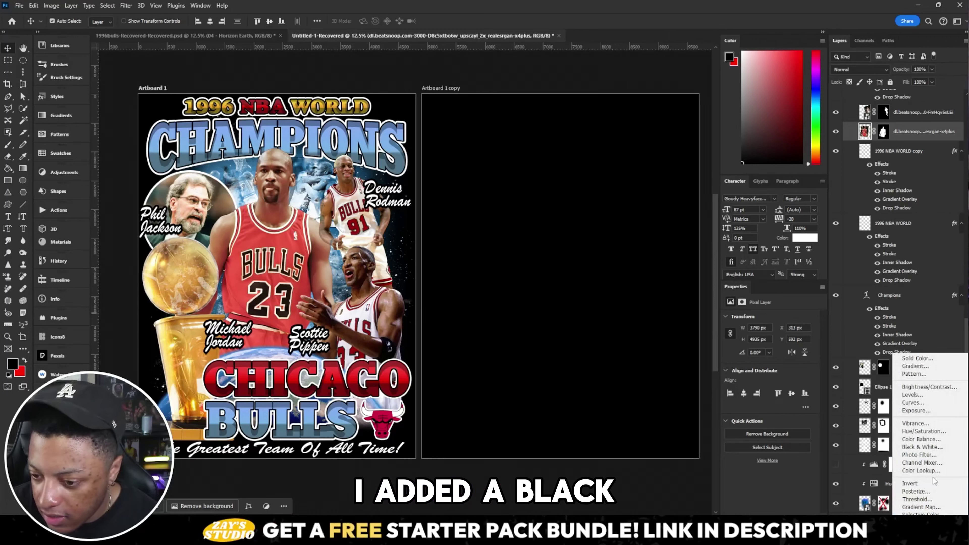
pyautogui.click(922, 446)
pyautogui.rightClick(916, 132)
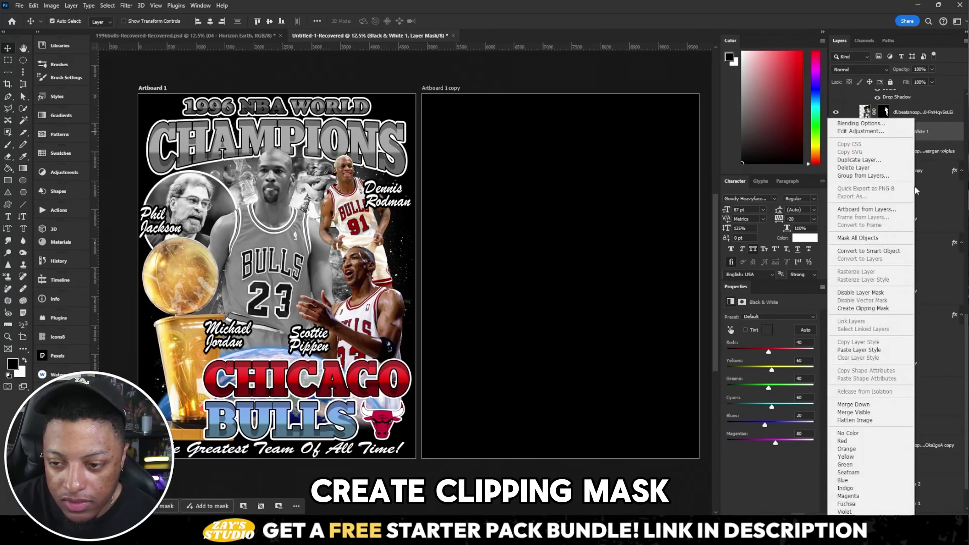
pyautogui.click(862, 308)
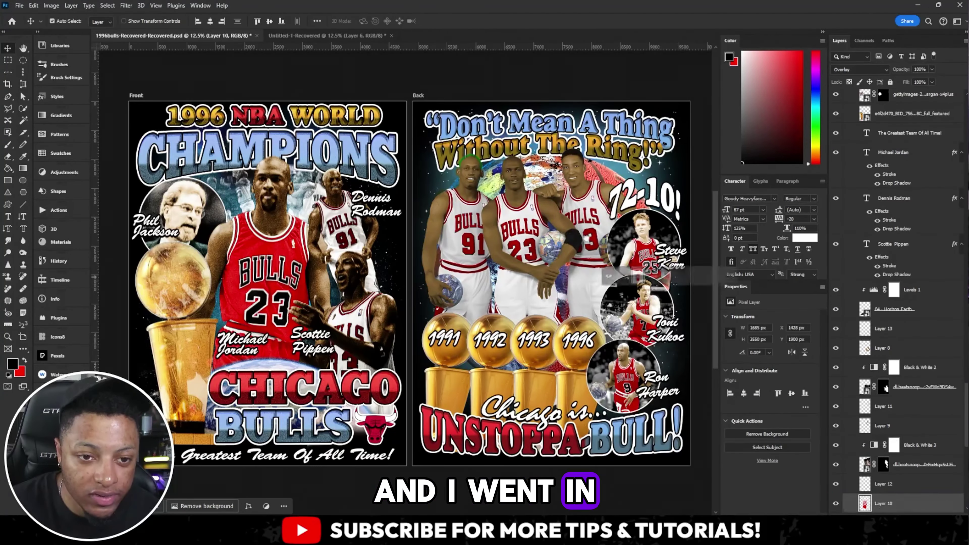
# Step: Bring the red jersey paint layer from the 1996bulls-Recovered file into the design and align it over the number 23 jersey
pyautogui.moveTo(644, 283); pyautogui.dragTo(278, 285)
pyautogui.press('Left')
pyautogui.press('Left')
pyautogui.press('Left')
pyautogui.press('Left')
pyautogui.press('Left')
pyautogui.press('Left')
pyautogui.press('Left')
pyautogui.press('Left')
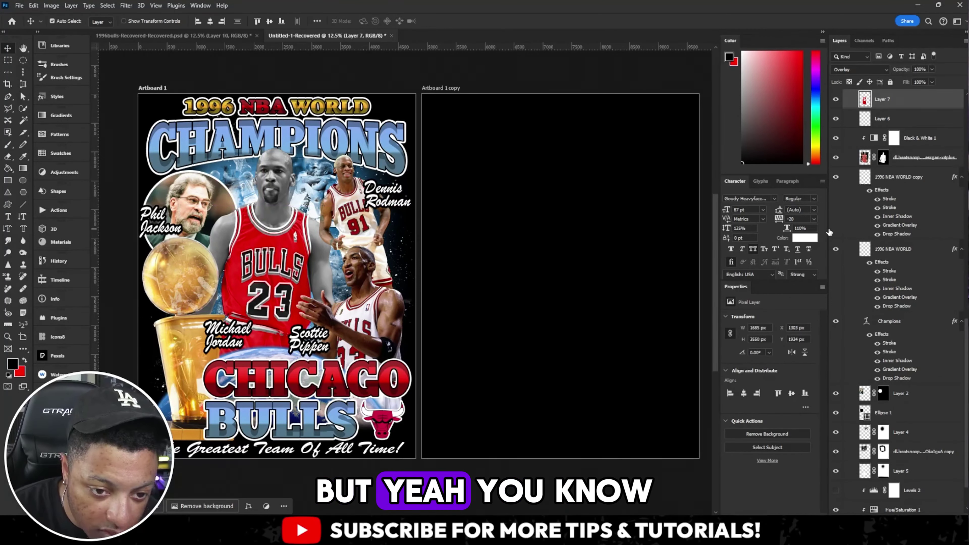
# Step: Set the red jersey paint layer's blend mode to Normal and nudge it into alignment with the number 23 jersey
pyautogui.hotkey('ctrl', '+')
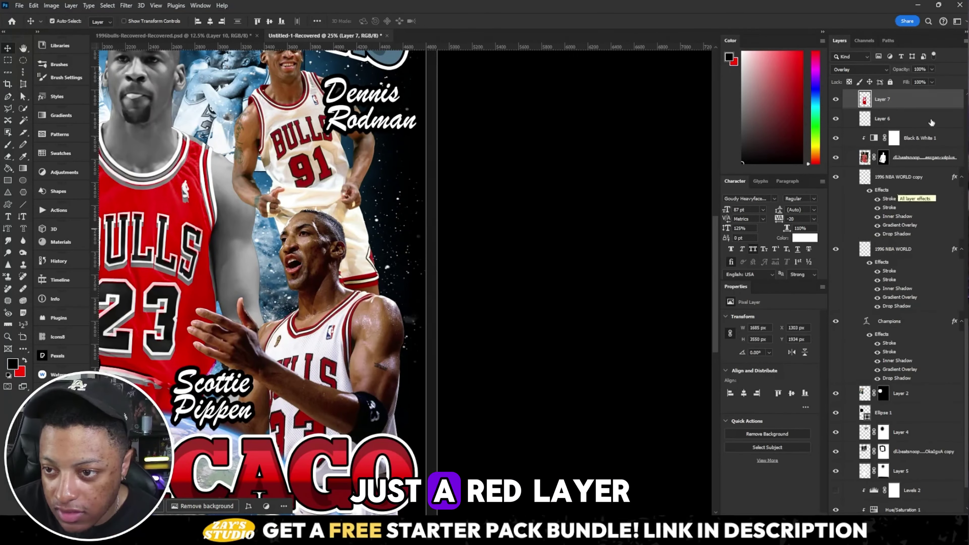
pyautogui.click(866, 70)
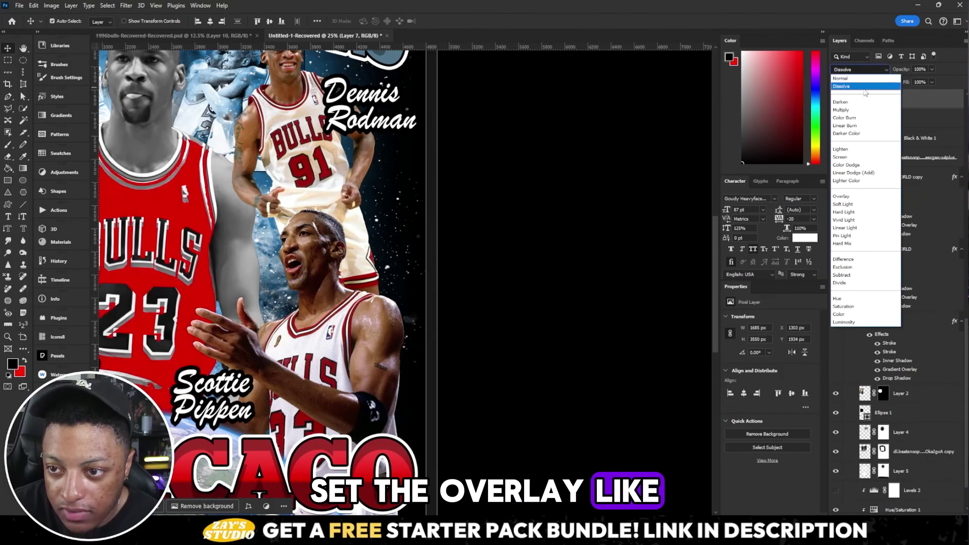
pyautogui.click(863, 77)
pyautogui.moveTo(185, 228)
pyautogui.mouseDown()
pyautogui.moveTo(317, 193)
pyautogui.moveTo(275, 181)
pyautogui.moveTo(224, 183)
pyautogui.moveTo(188, 201)
pyautogui.moveTo(187, 225)
pyautogui.mouseUp()
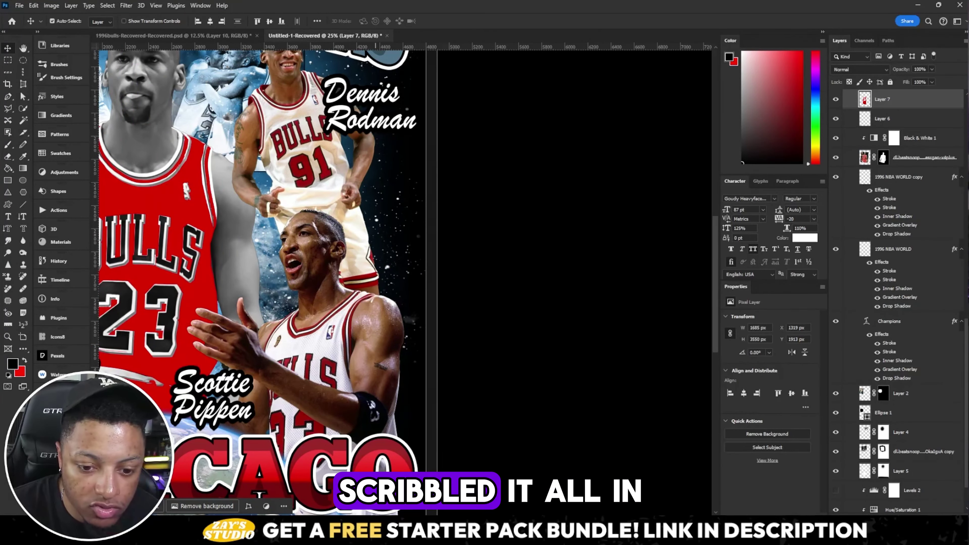
# Step: Fine-tune the red jersey paint layer's position over the number 23 jersey and set its blend mode to Overlay
pyautogui.hscroll(-6, 309, 301)
pyautogui.click(310, 301)
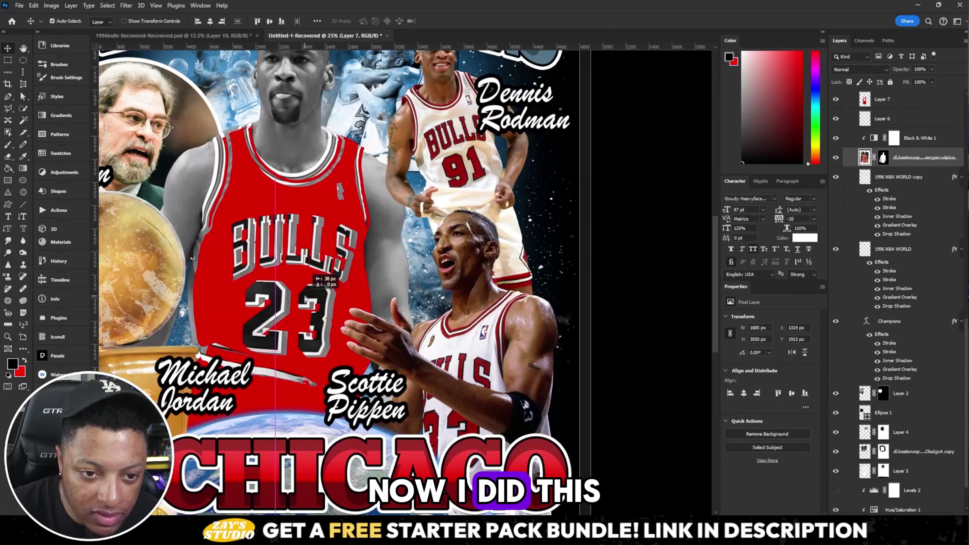
pyautogui.click(267, 210)
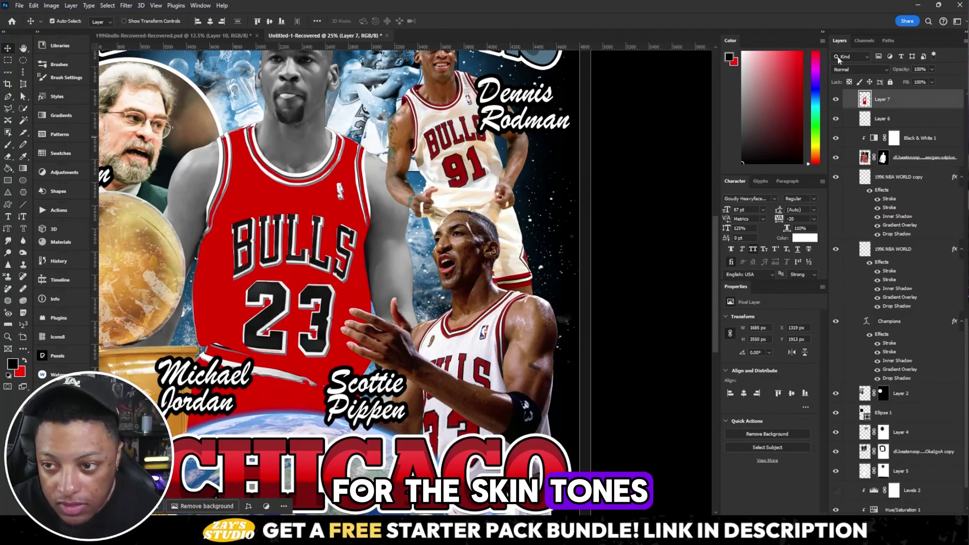
pyautogui.press('Left')
pyautogui.press('Left')
pyautogui.press('Left')
pyautogui.press('Left')
pyautogui.press('Left')
pyautogui.press('Left')
pyautogui.press('Left')
pyautogui.press('Left')
pyautogui.press('Left')
pyautogui.press('Left')
pyautogui.press('Left')
pyautogui.press('Left')
pyautogui.press('Left')
pyautogui.press('Left')
pyautogui.press('Left')
pyautogui.press('Left')
pyautogui.press('Left')
pyautogui.press('Left')
pyautogui.press('Left')
pyautogui.press('Left')
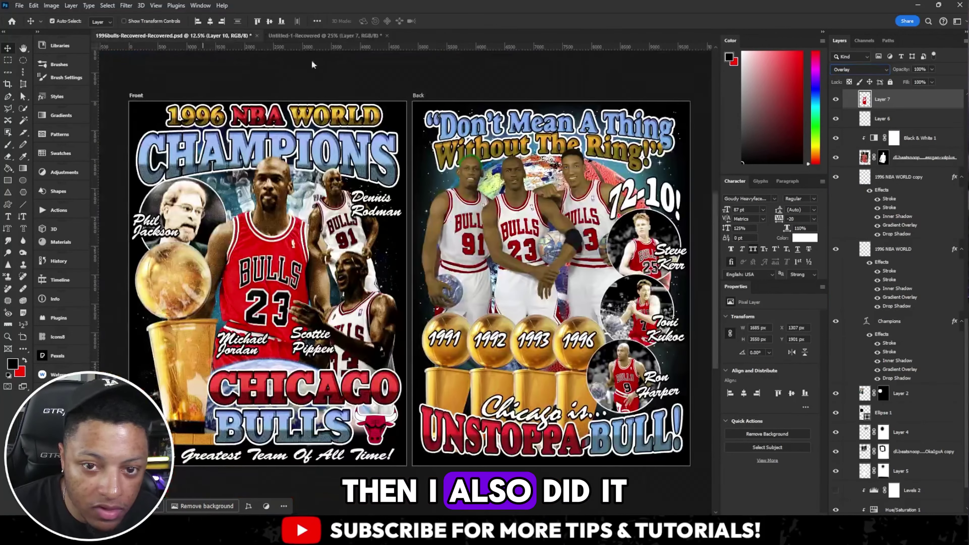
# Step: Bring the skin-tone paint layer, Layer 7, from the 1996bulls-Recovered file into the design and align it over the number 23 player
pyautogui.scroll(-1, 950, 410)
pyautogui.click(888, 472)
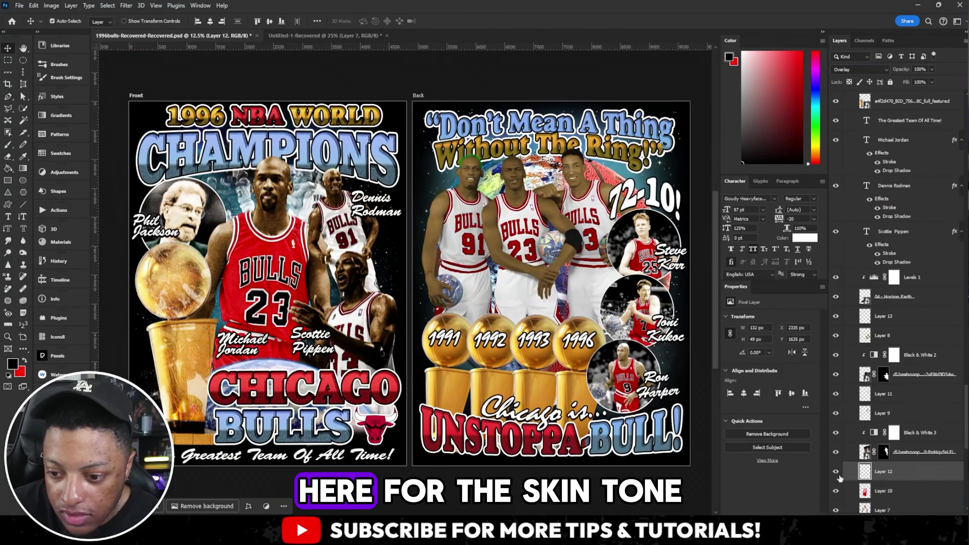
pyautogui.scroll(-2, 838, 473)
pyautogui.click(840, 485)
pyautogui.click(836, 485)
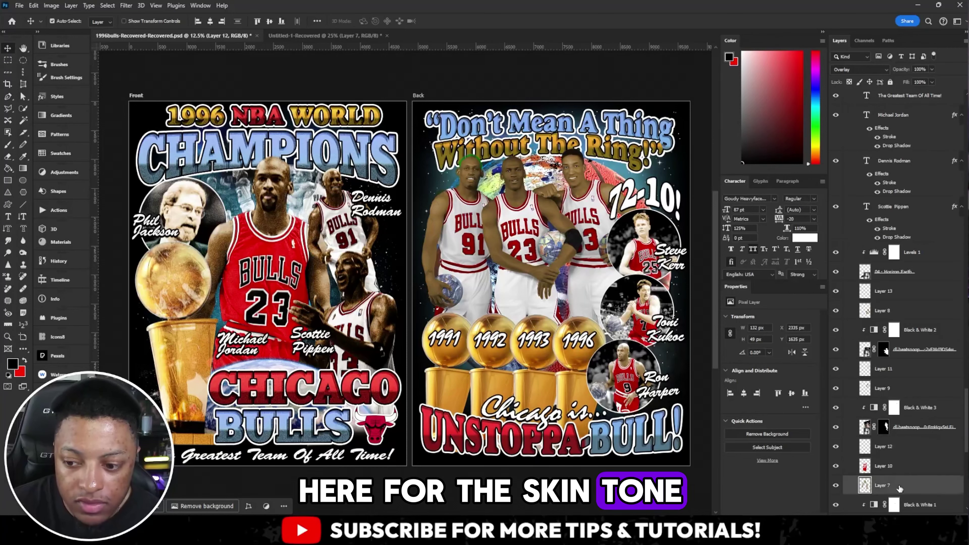
pyautogui.moveTo(877, 485); pyautogui.dragTo(299, 222)
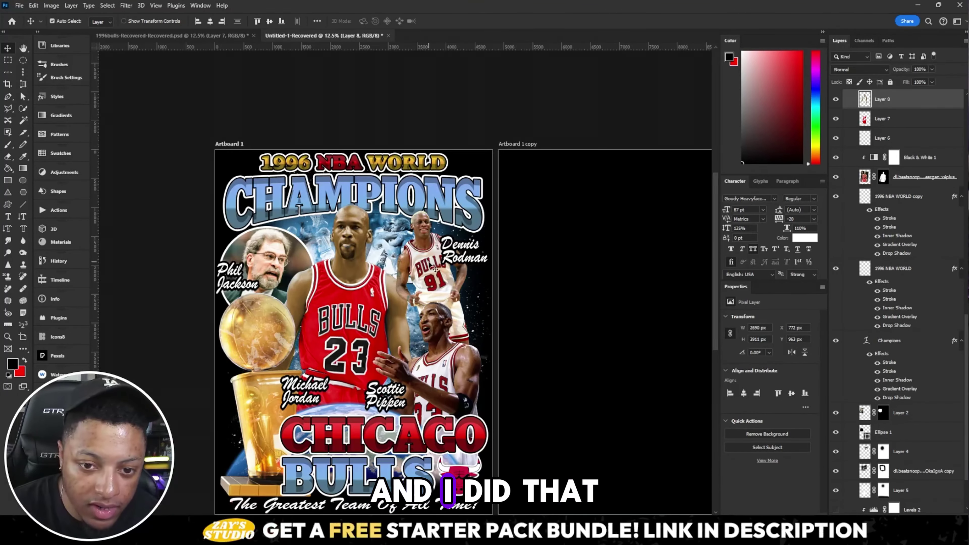
# Step: Add a Black & White adjustment above the number 91 player's cutout and clip it to that layer
pyautogui.scroll(3, 892, 131)
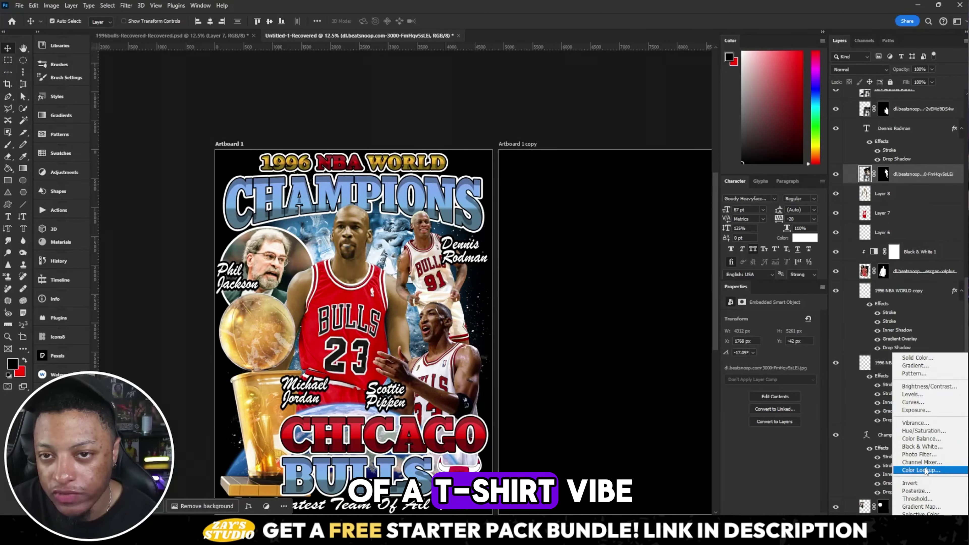
pyautogui.click(922, 446)
pyautogui.rightClick(946, 183)
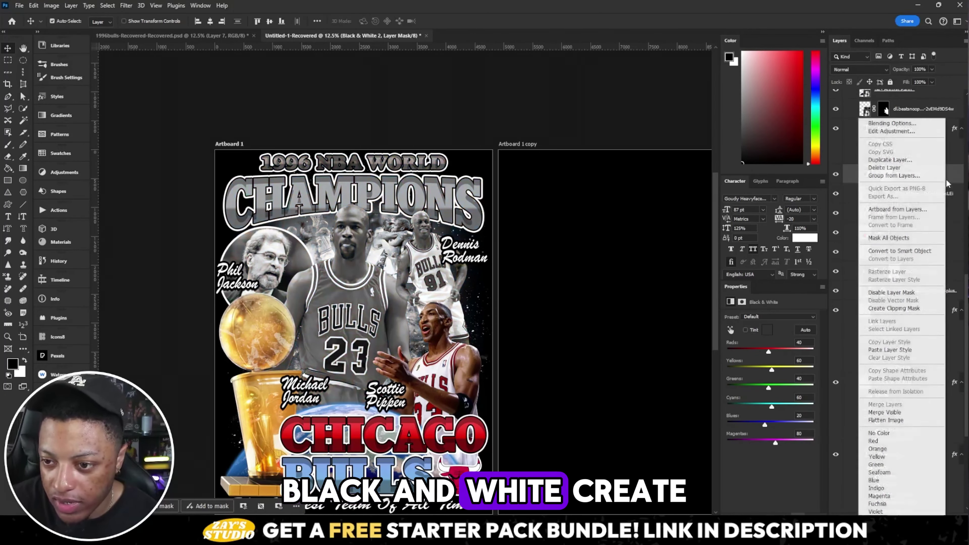
pyautogui.click(889, 274)
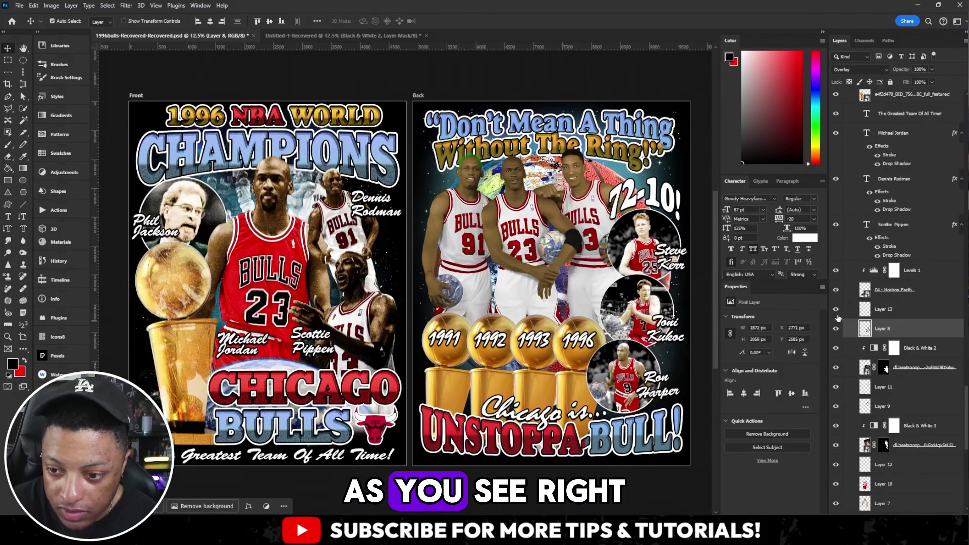
# Step: Copy Layer 8 and Layer 13 from the 1996bulls-Recovered file into the design and stack them above the number 33 player's clipped Black & White adjustment
pyautogui.keyDown('shift'); pyautogui.click(884, 310); pyautogui.keyUp('shift')
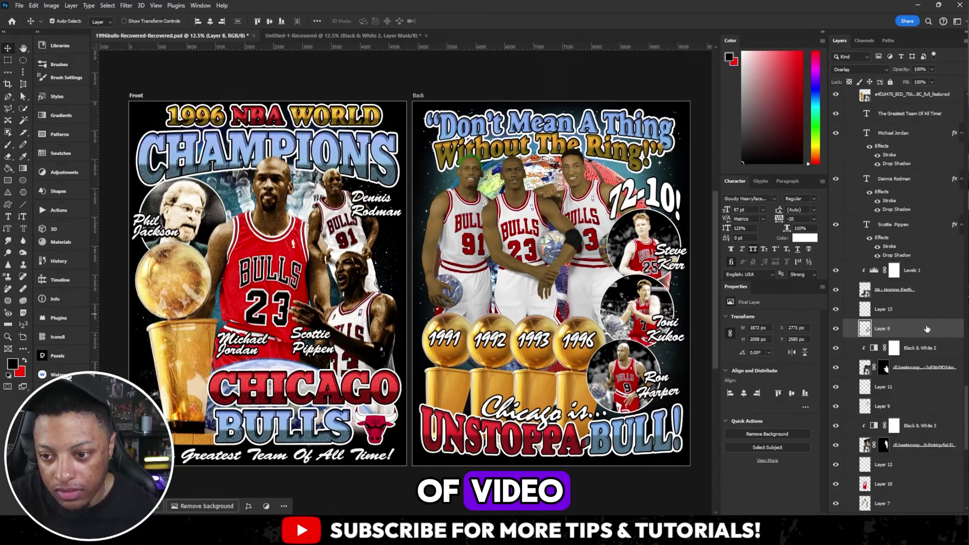
pyautogui.moveTo(925, 323); pyautogui.dragTo(387, 360)
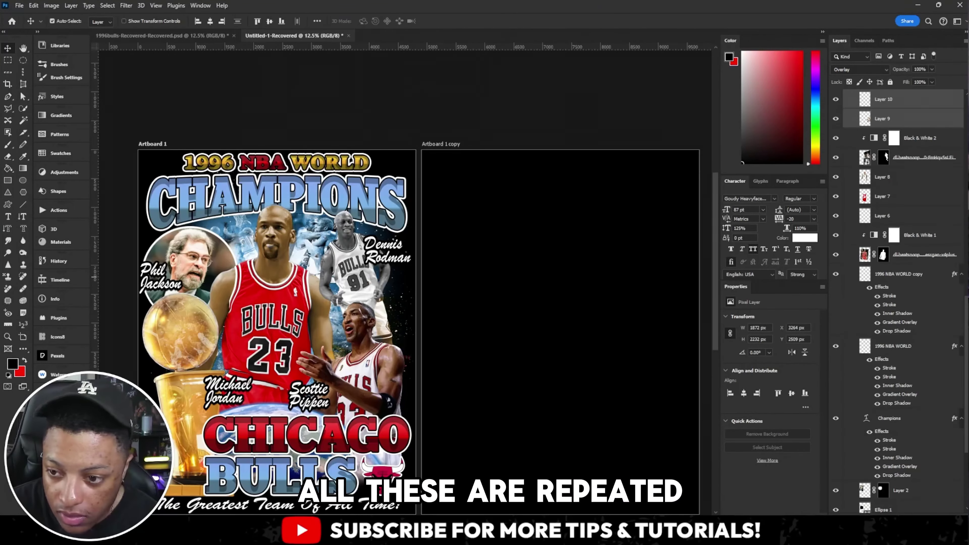
pyautogui.moveTo(919, 250); pyautogui.dragTo(915, 181)
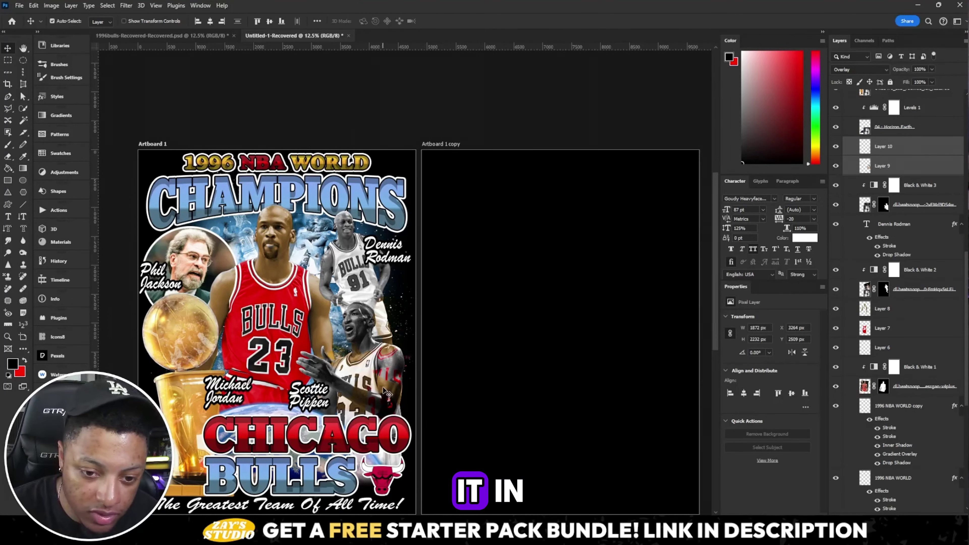
# Step: Align the two paint layers over the number 33 player's face, arms and jersey, comparing the result with the coloring hidden and shown
pyautogui.moveTo(383, 377); pyautogui.dragTo(354, 384)
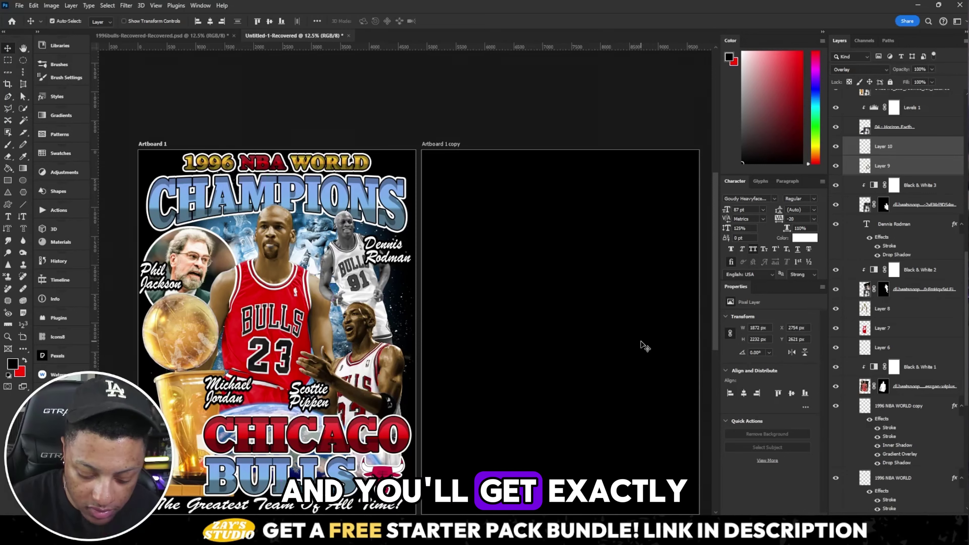
pyautogui.hotkey('ctrl', '+')
pyautogui.hotkey('ctrl', '+')
pyautogui.hotkey('ctrl', '+')
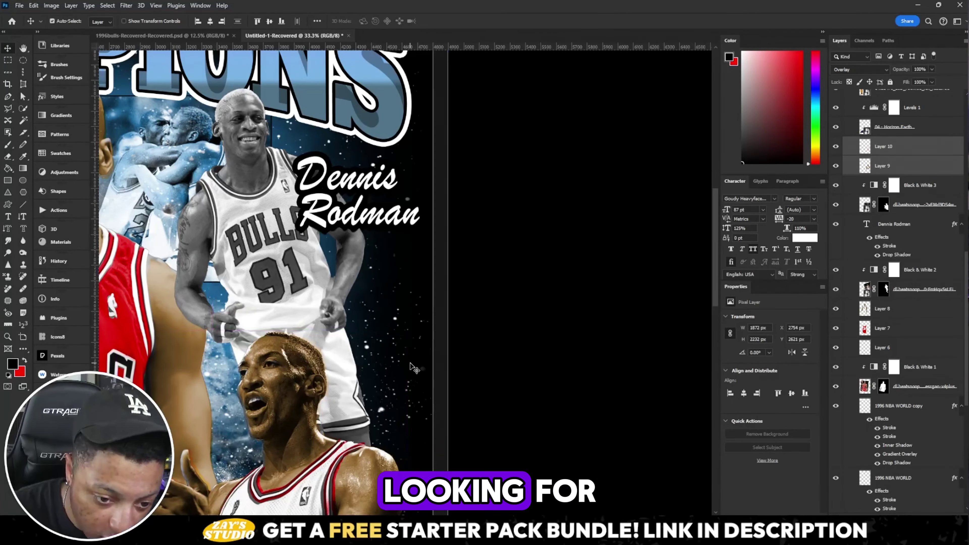
pyautogui.moveTo(413, 365); pyautogui.dragTo(411, 367)
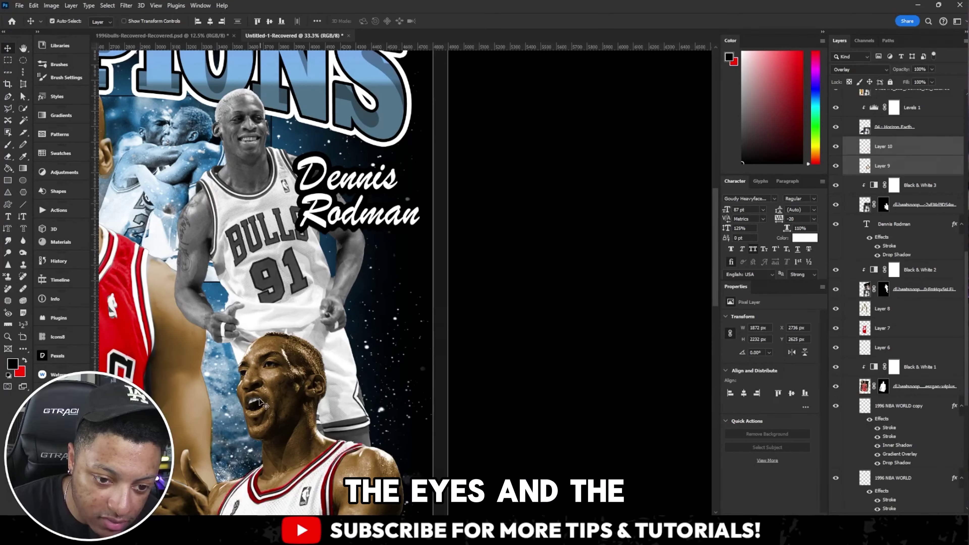
pyautogui.hotkey('ctrl', '-')
pyautogui.hotkey('ctrl', '-')
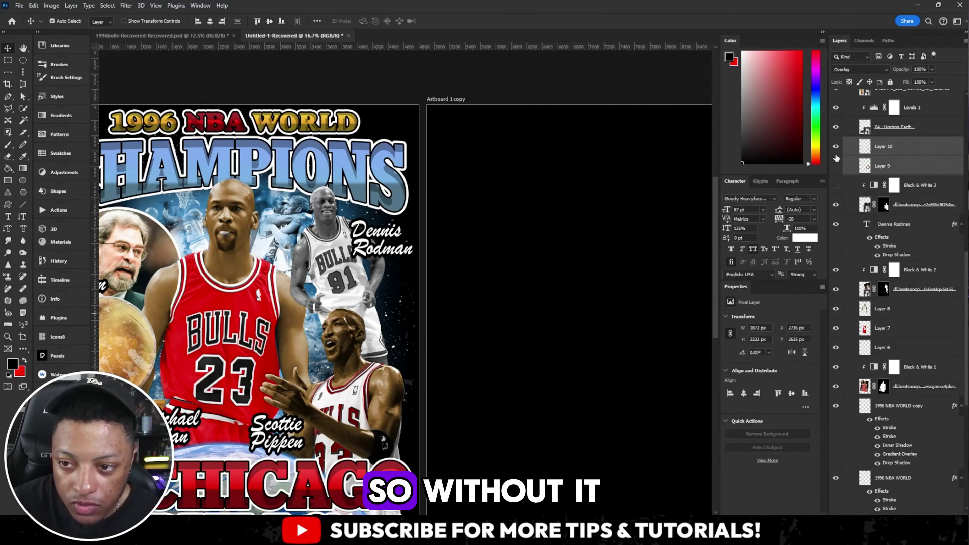
pyautogui.moveTo(836, 147); pyautogui.dragTo(841, 185)
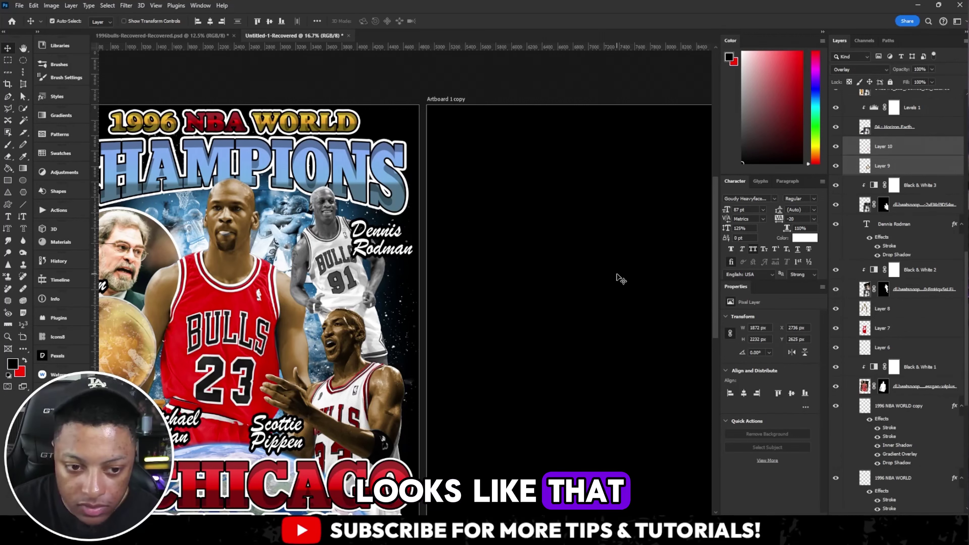
# Step: Copy Layer 9 and Layer 11 from the 1996bulls-Recovered file into the design above the number 91 player's Black & White adjustment
pyautogui.click(320, 253)
pyautogui.click(143, 36)
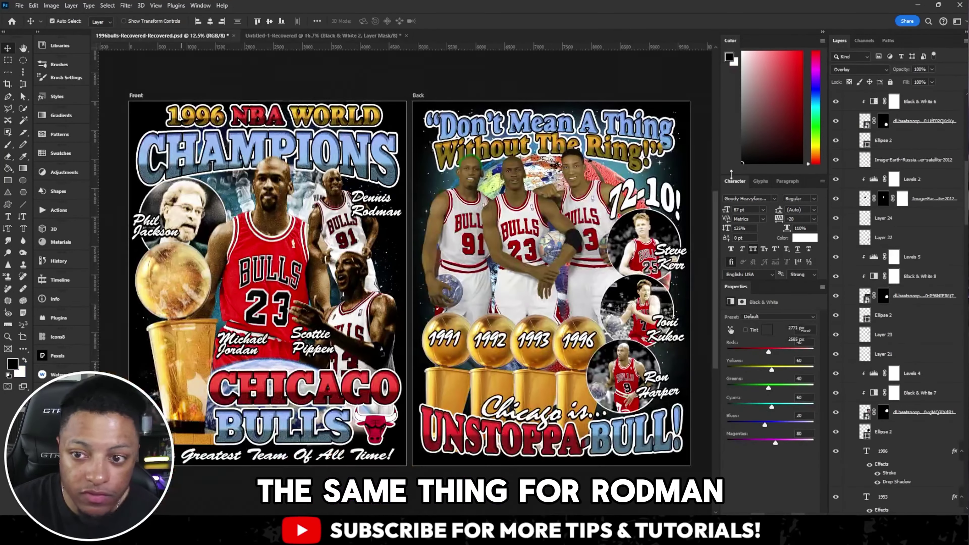
pyautogui.scroll(-20, 893, 248)
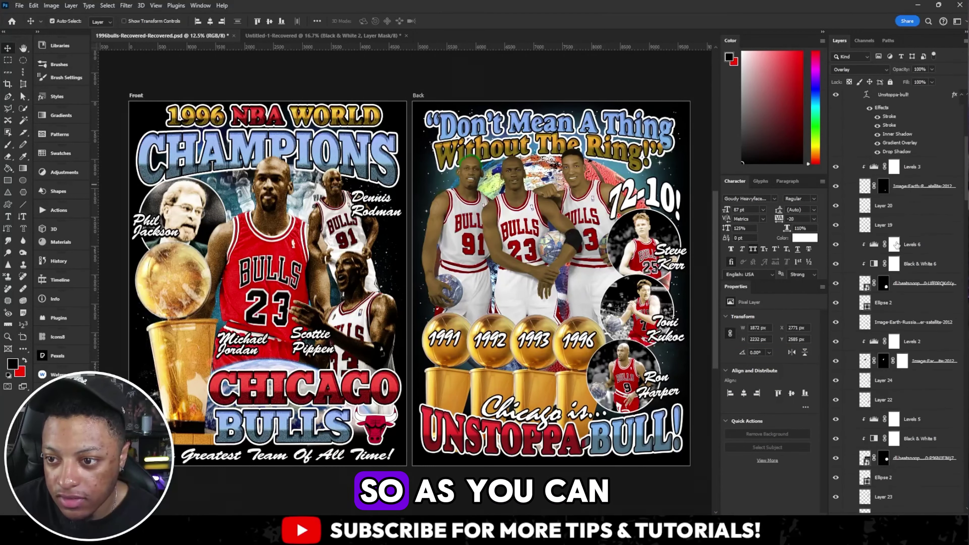
pyautogui.click(929, 440)
pyautogui.click(930, 414)
pyautogui.keyDown('shift'); pyautogui.click(928, 403); pyautogui.keyUp('shift')
pyautogui.moveTo(902, 394); pyautogui.dragTo(341, 206)
# Step: Align the two copied paint layers over the number 91 player's skin and jersey
pyautogui.hotkey('ctrl', '+')
pyautogui.hotkey('ctrl', '+')
pyautogui.moveTo(273, 168); pyautogui.dragTo(274, 172)
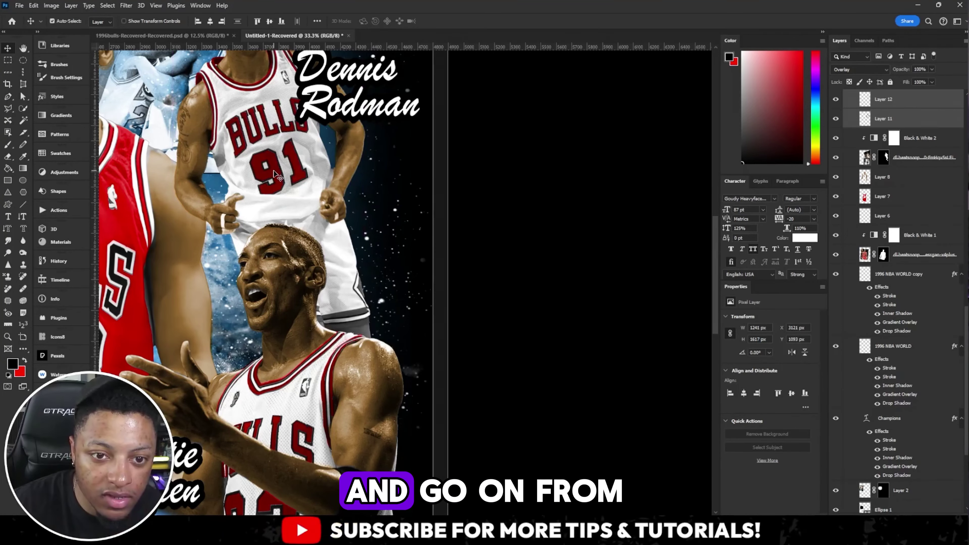
pyautogui.hotkey('ctrl', '-')
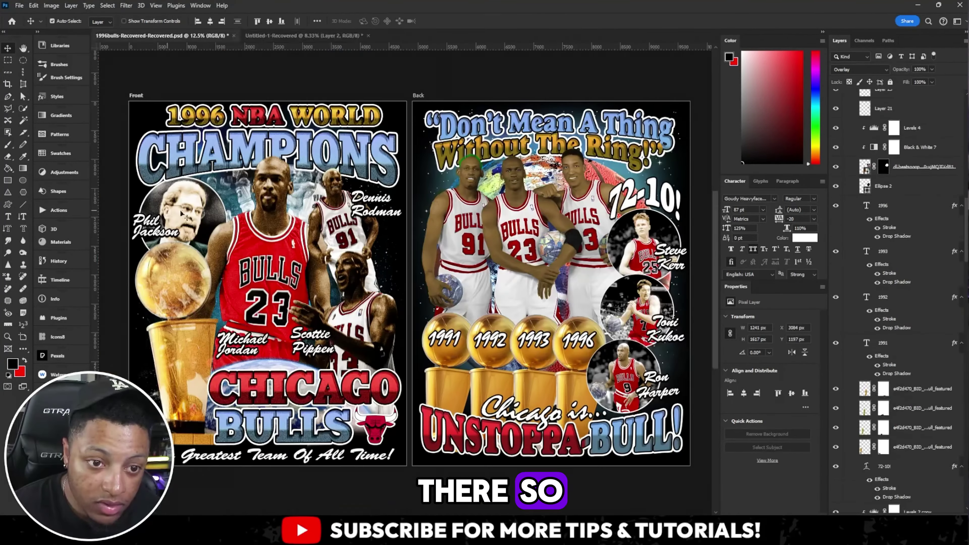
# Step: Bring the coach's skin-tone paint layer from the 1996bulls-Recovered file into the design and align it over his circular portrait
pyautogui.hotkey('ctrl', 'Tab')
pyautogui.click(212, 221)
pyautogui.hotkey('ctrl', 'alt', 'shift', 'b')
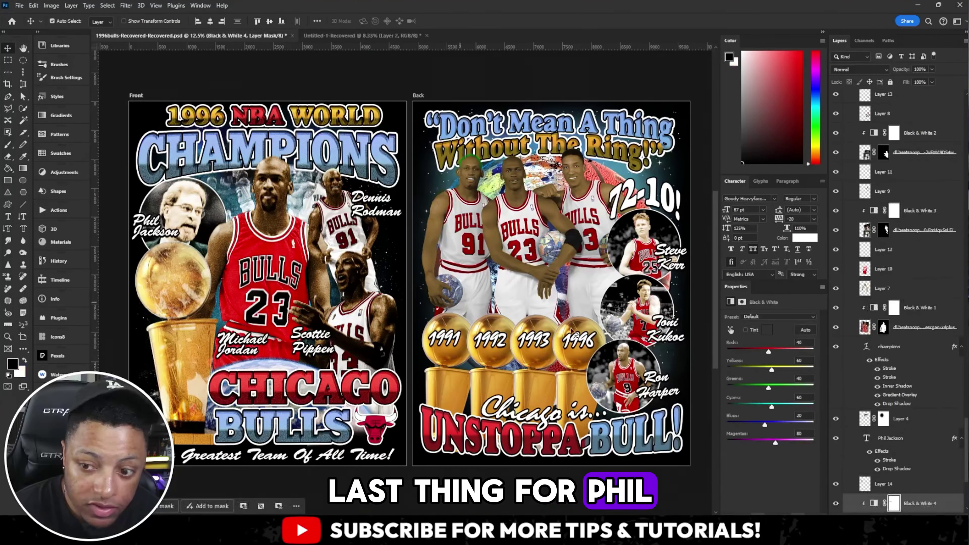
pyautogui.hotkey('ctrl', 'Tab')
pyautogui.hotkey('ctrl', '+')
pyautogui.hotkey('ctrl', '+')
pyautogui.hotkey('ctrl', '+')
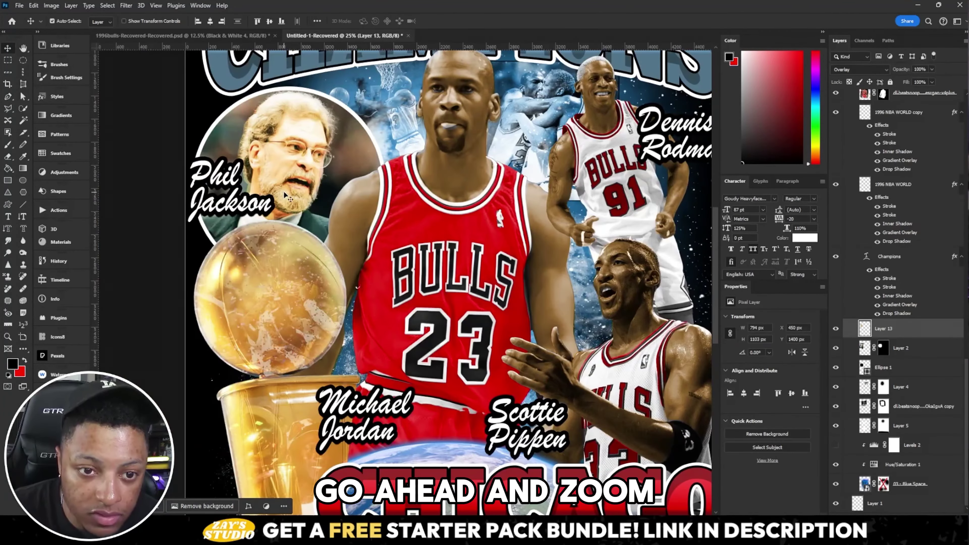
pyautogui.moveTo(283, 195); pyautogui.dragTo(288, 196)
# Step: Add a Black & White adjustment above the coach's portrait, Layer 2, and clip it to that layer
pyautogui.click(894, 532)
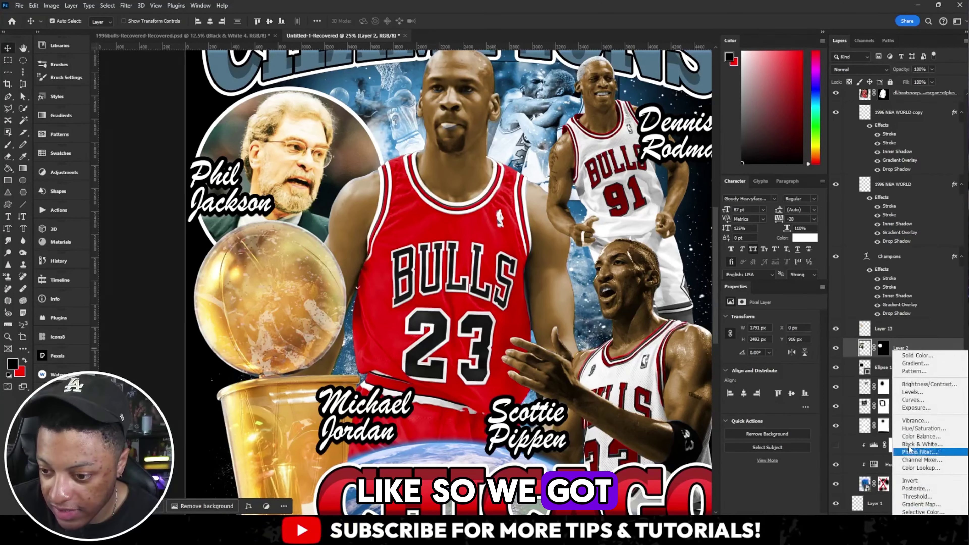
pyautogui.click(915, 428)
pyautogui.rightClick(913, 345)
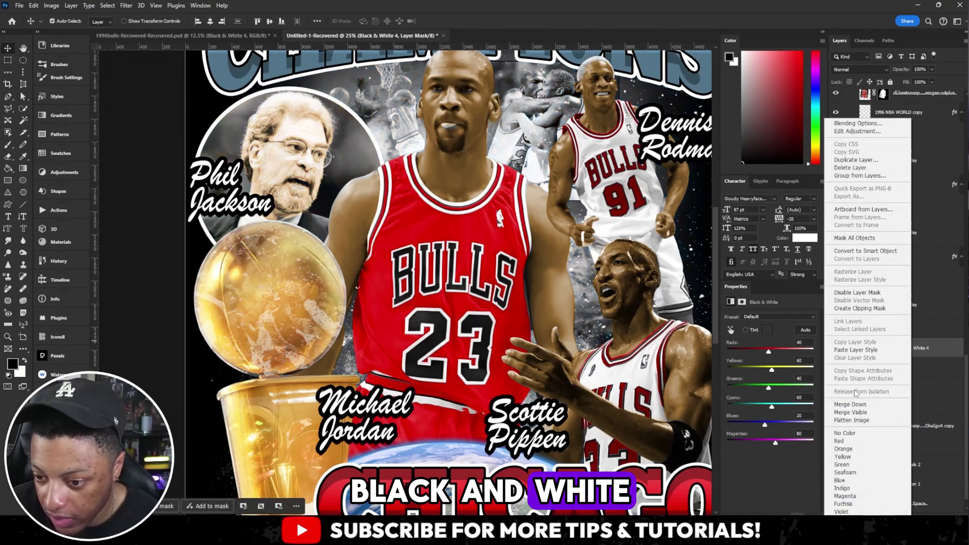
pyautogui.click(859, 308)
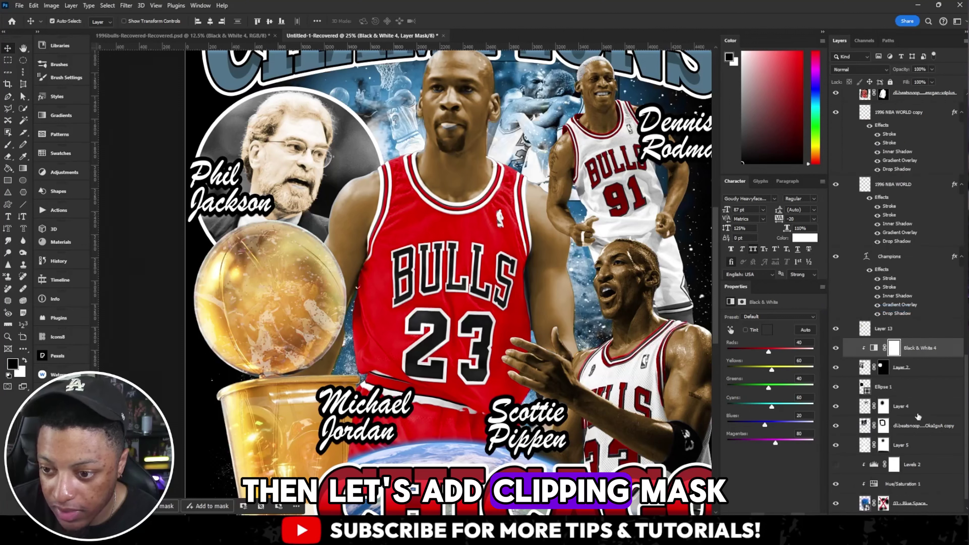
# Step: Paint black on the Black & White adjustment's mask over the coach's suit with a brush of about 139 px to restore its color
pyautogui.click(741, 302)
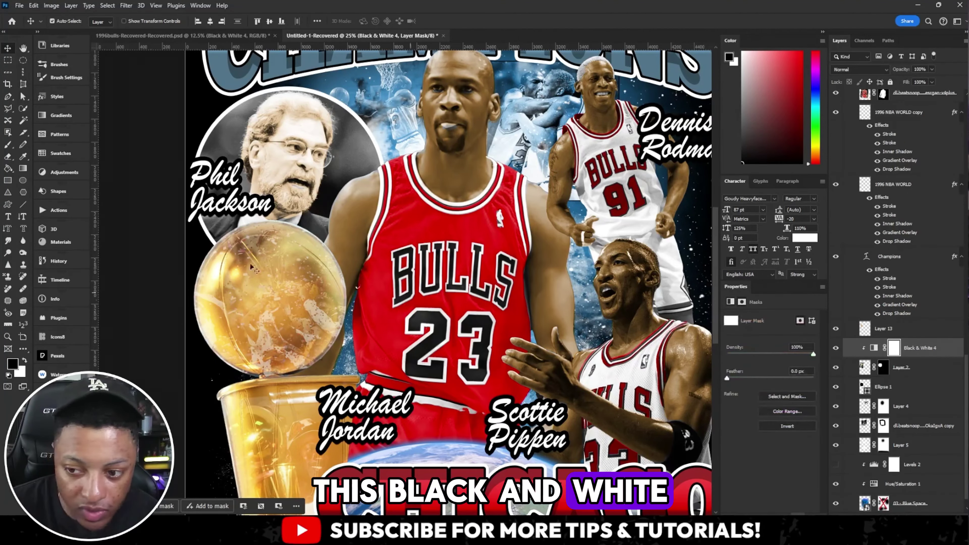
pyautogui.click(8, 145)
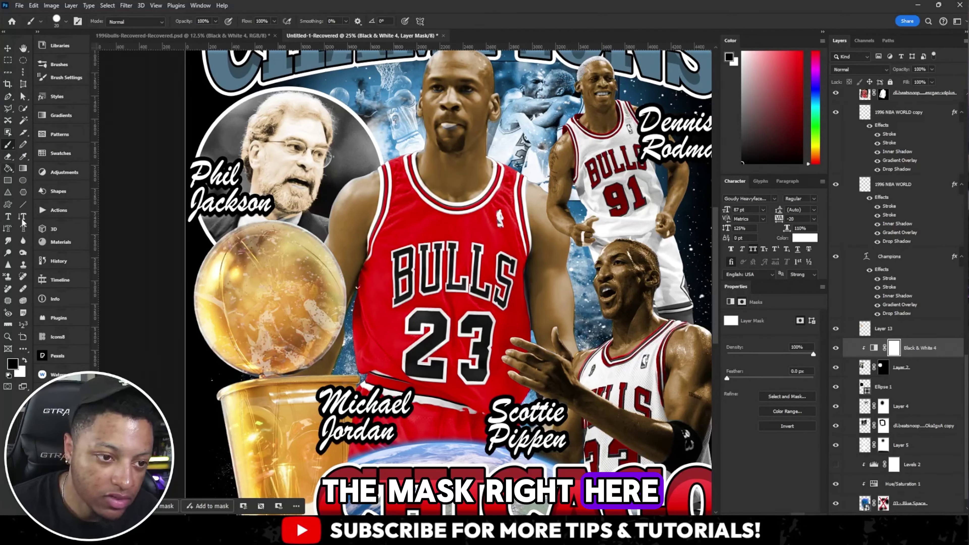
pyautogui.click(65, 22)
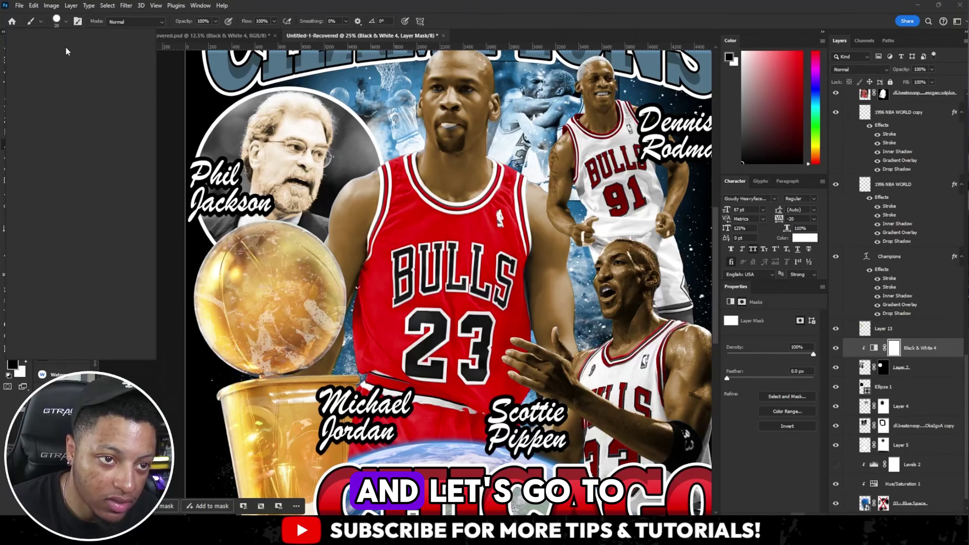
pyautogui.moveTo(67, 52); pyautogui.dragTo(62, 57)
pyautogui.click(224, 223)
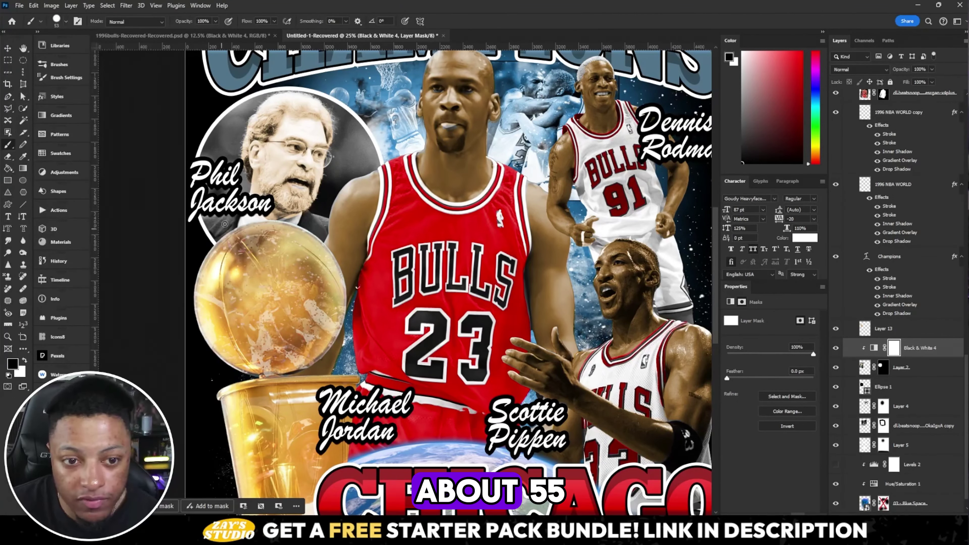
pyautogui.click(66, 21)
pyautogui.moveTo(62, 57); pyautogui.dragTo(69, 56)
pyautogui.click(238, 220)
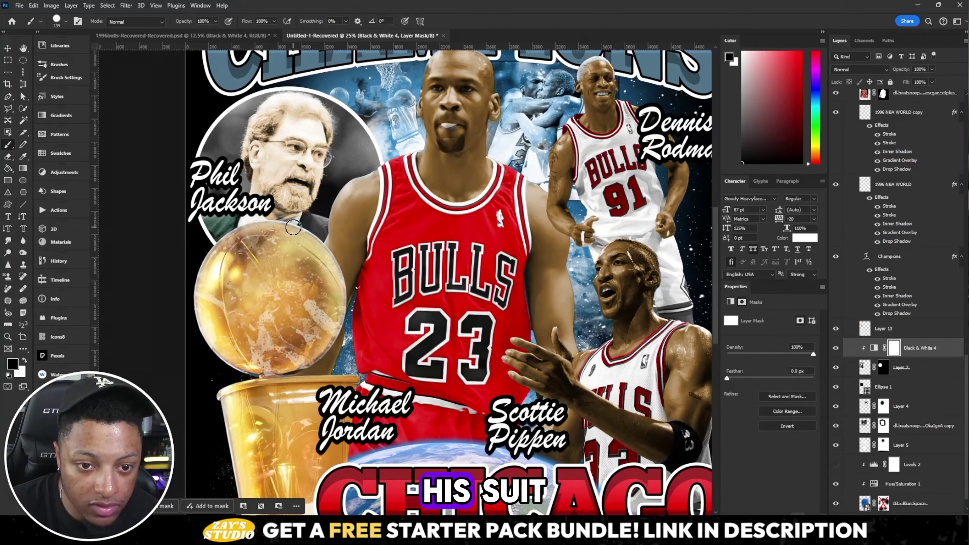
pyautogui.moveTo(293, 227)
pyautogui.mouseDown()
pyautogui.moveTo(315, 220)
pyautogui.moveTo(321, 246)
pyautogui.mouseUp()
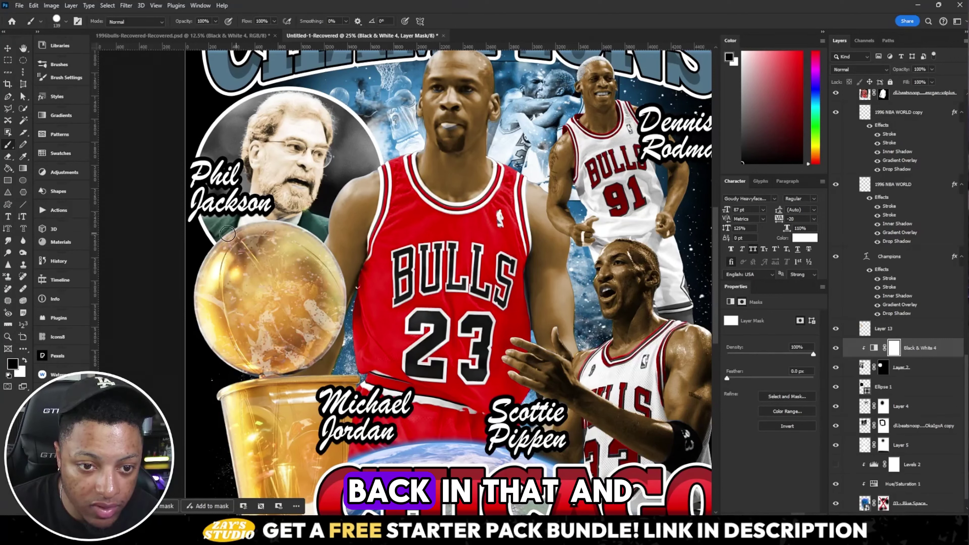
pyautogui.press('v')
# Step: Collapse the Assets group and set Artboard 1's background color to Transparent
pyautogui.hotkey('ctrl', '-')
pyautogui.hotkey('ctrl', '-')
pyautogui.hotkey('ctrl', '-')
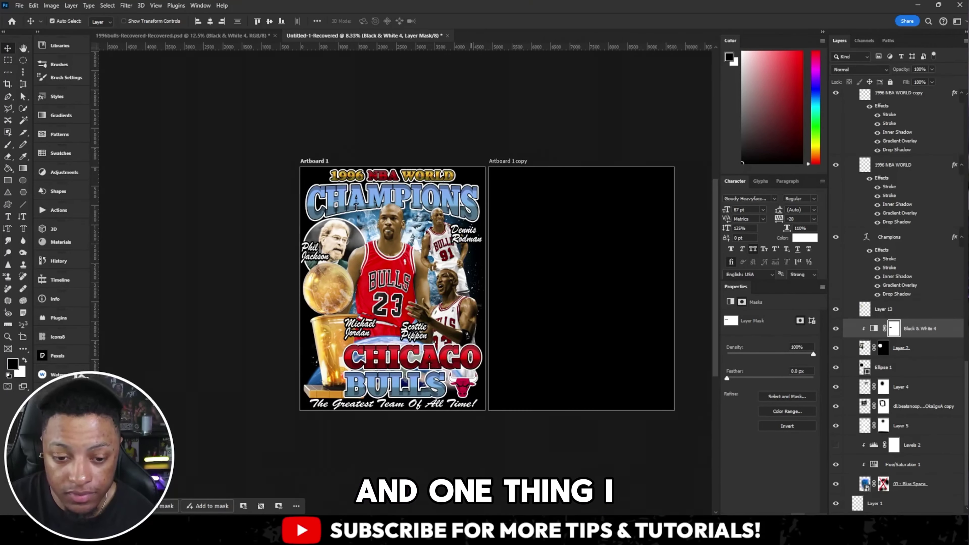
pyautogui.hotkey('ctrl', '+')
pyautogui.scroll(10, 952, 401)
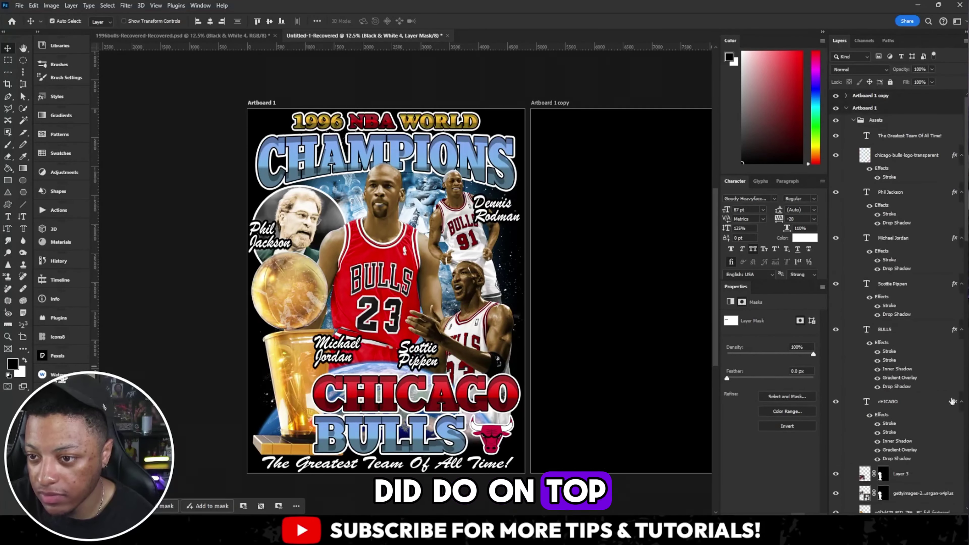
pyautogui.click(853, 121)
pyautogui.click(883, 128)
pyautogui.click(878, 103)
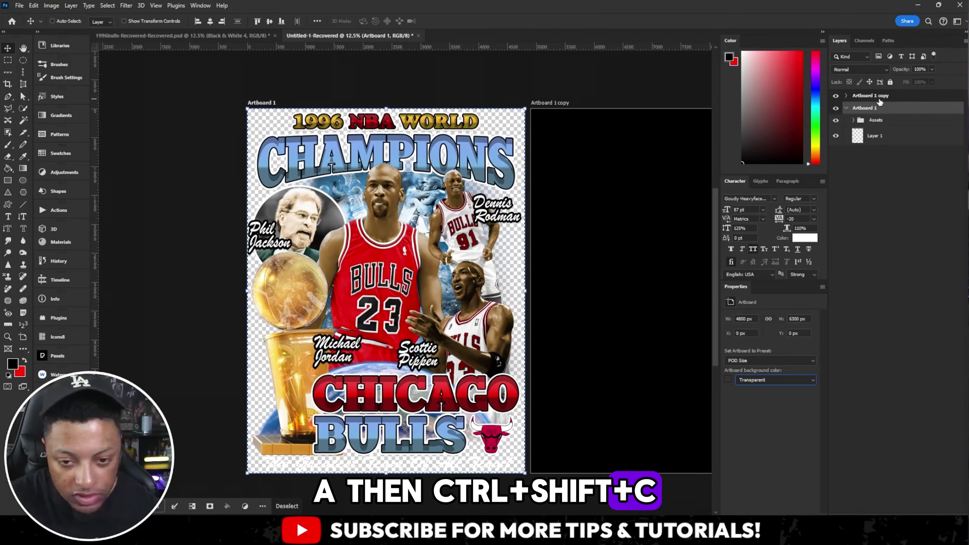
# Step: Paste the merged copy of the design as a new layer in Artboard 1, hide the original layers beneath it and nudge it into place
pyautogui.hotkey('ctrl', 'v')
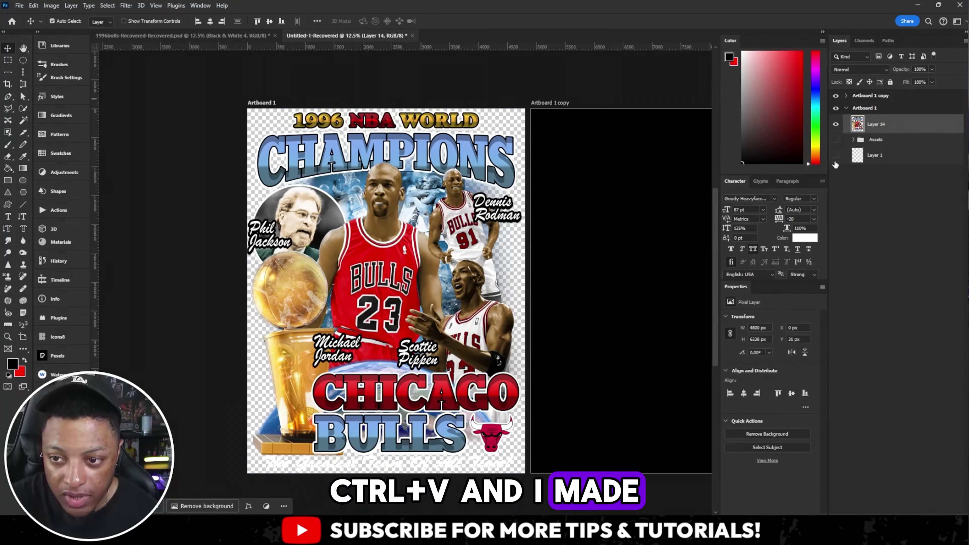
pyautogui.moveTo(463, 177); pyautogui.dragTo(466, 175)
# Step: Set Artboard 1's background color back to Transparent and select the merged design layer, Layer 14
pyautogui.click(878, 109)
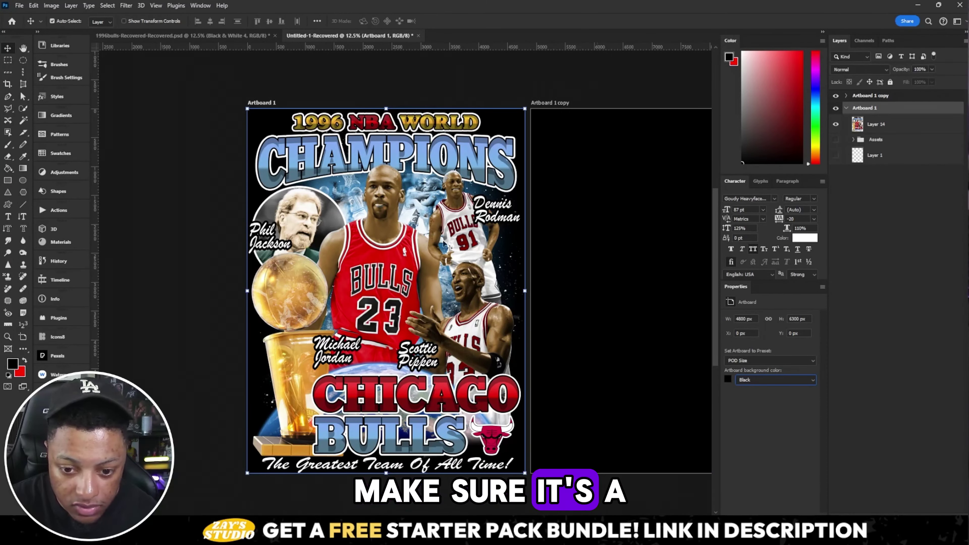
pyautogui.press('Down')
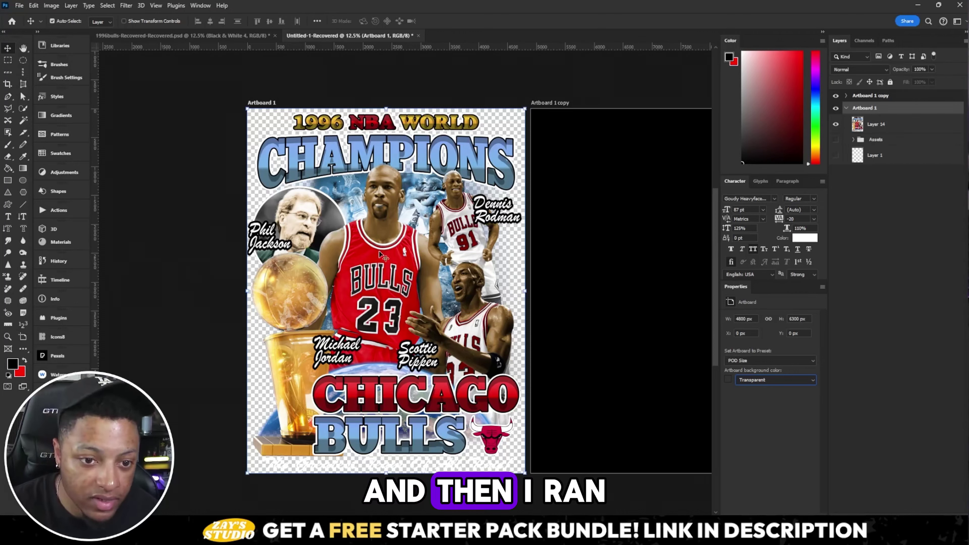
pyautogui.press('Escape')
pyautogui.click(407, 304)
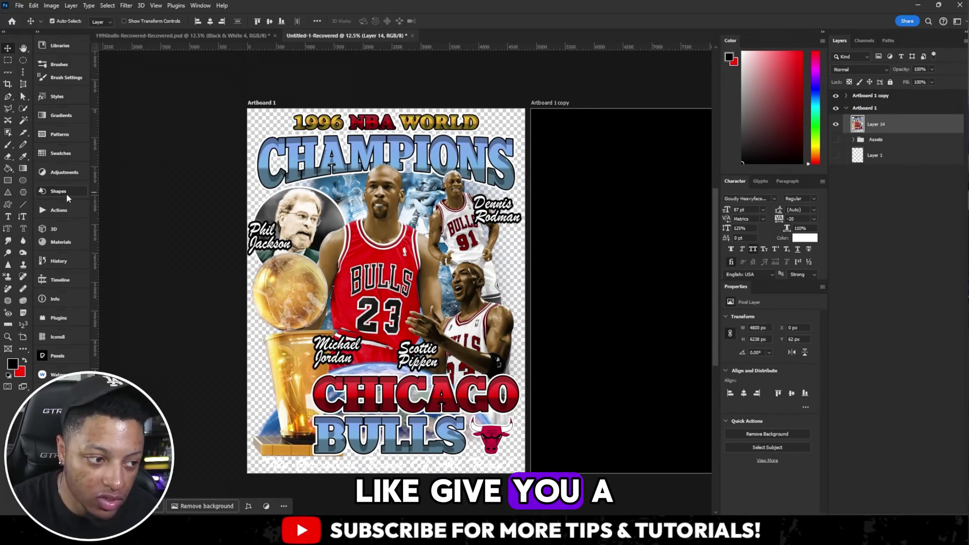
# Step: Run the Vintage T-Shirt Grunge Effect action on Layer 14 and continue through its messages to the Filter Gallery
pyautogui.click(59, 207)
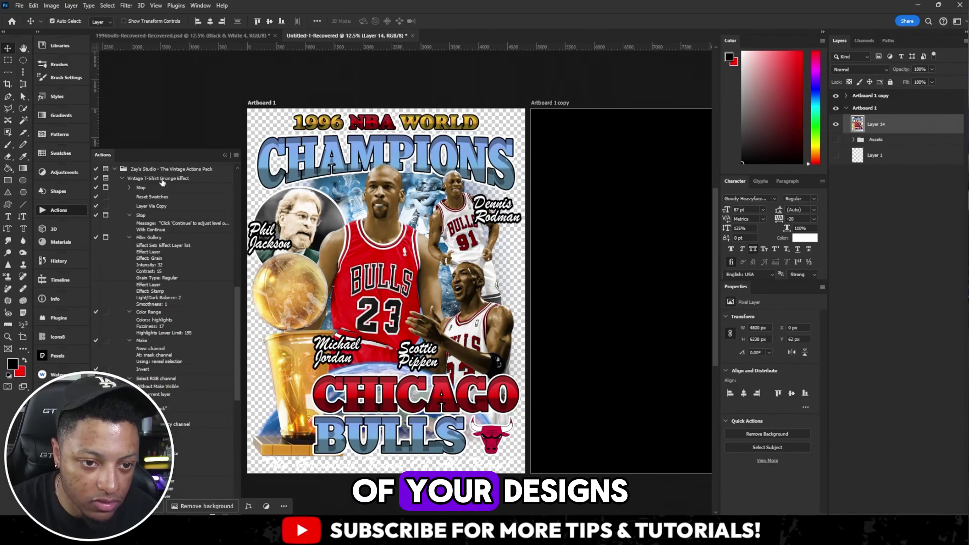
pyautogui.click(174, 180)
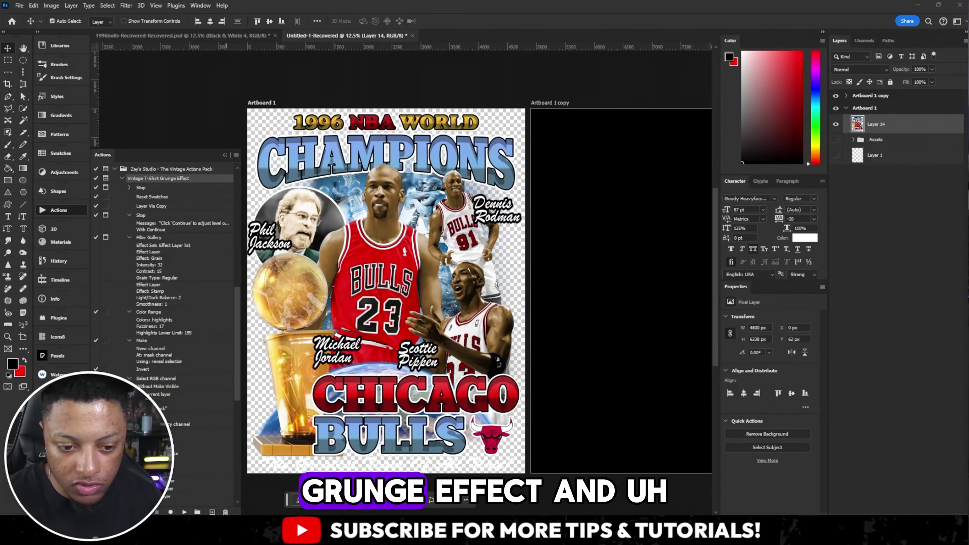
pyautogui.click(184, 512)
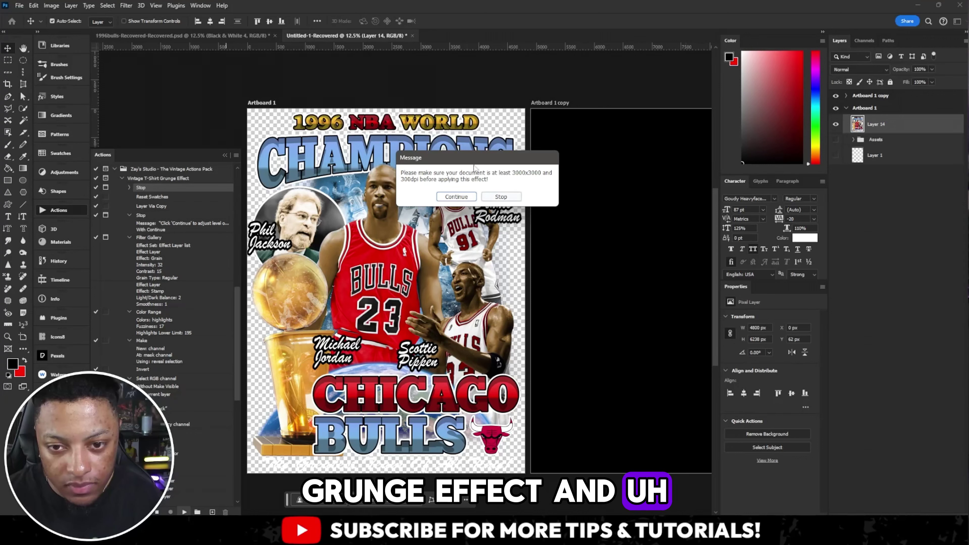
pyautogui.click(459, 197)
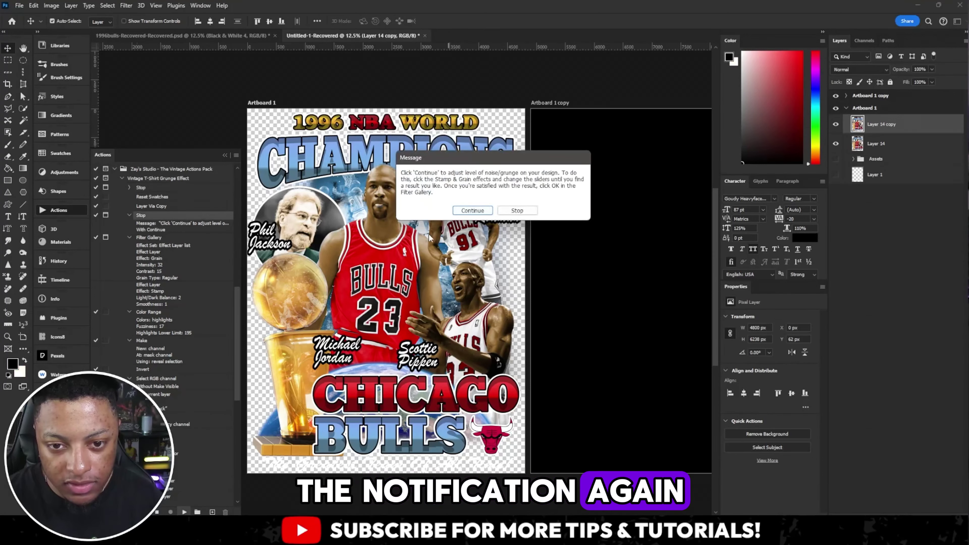
pyautogui.click(472, 210)
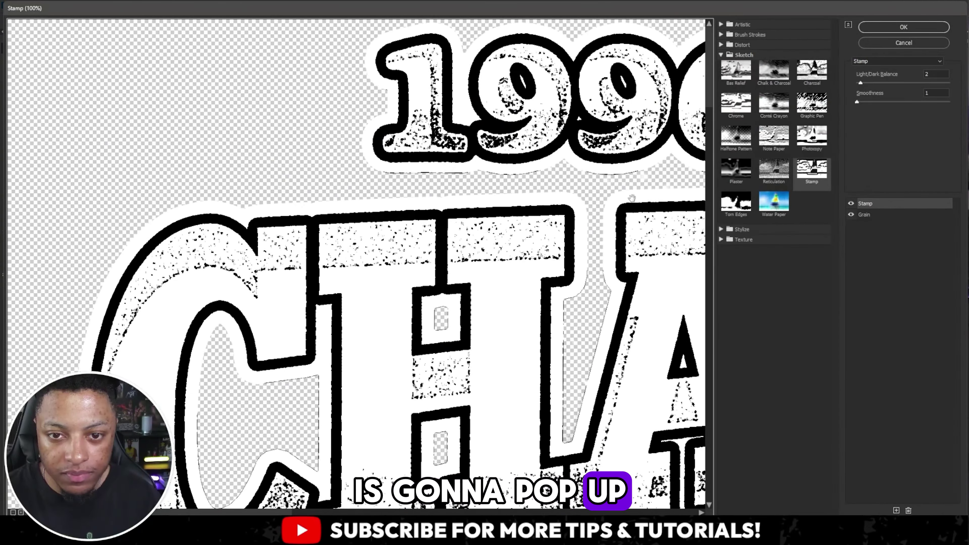
# Step: Set the Stamp effect's Light/Dark Balance to 4, then adjust the Grain effect's contrast slightly and its intensity to about 40
pyautogui.click(42, 512)
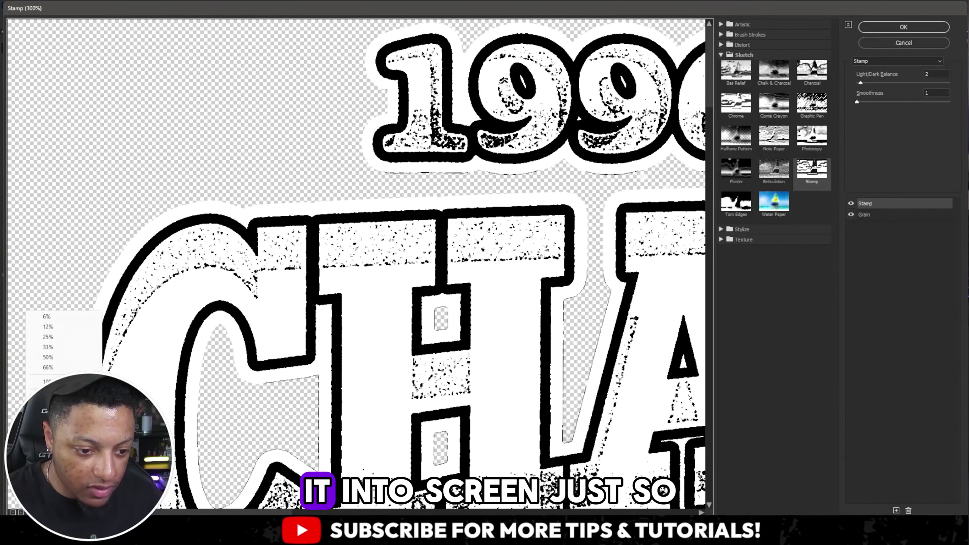
pyautogui.click(57, 496)
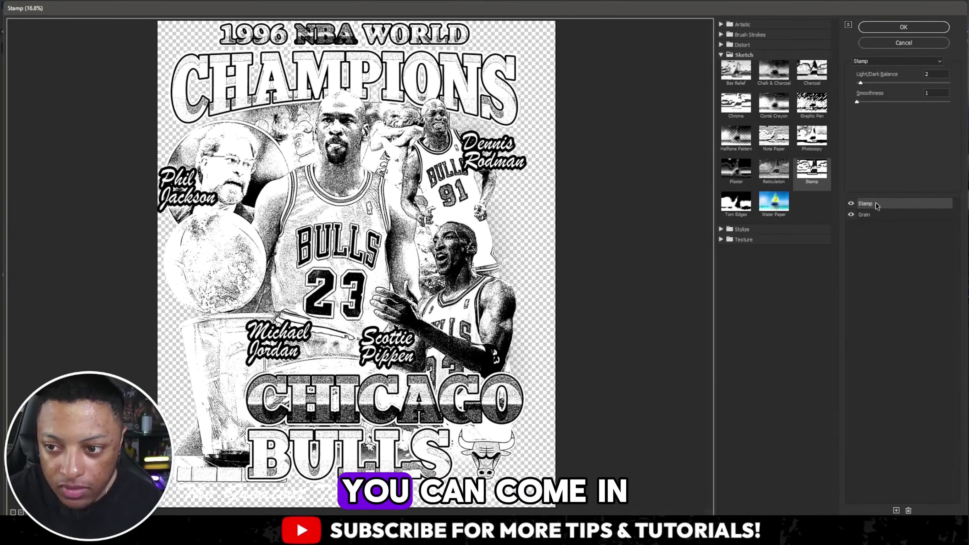
pyautogui.moveTo(860, 82); pyautogui.dragTo(864, 83)
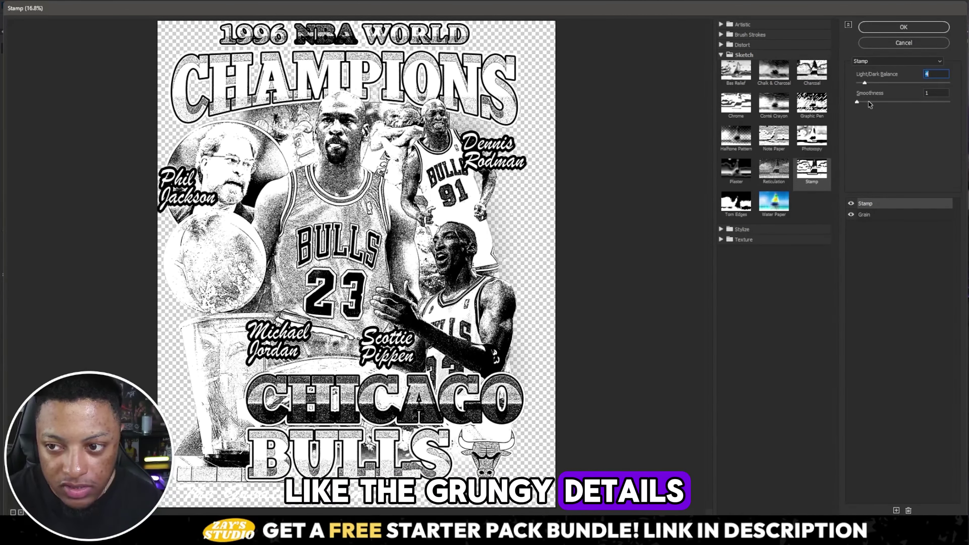
pyautogui.click(867, 214)
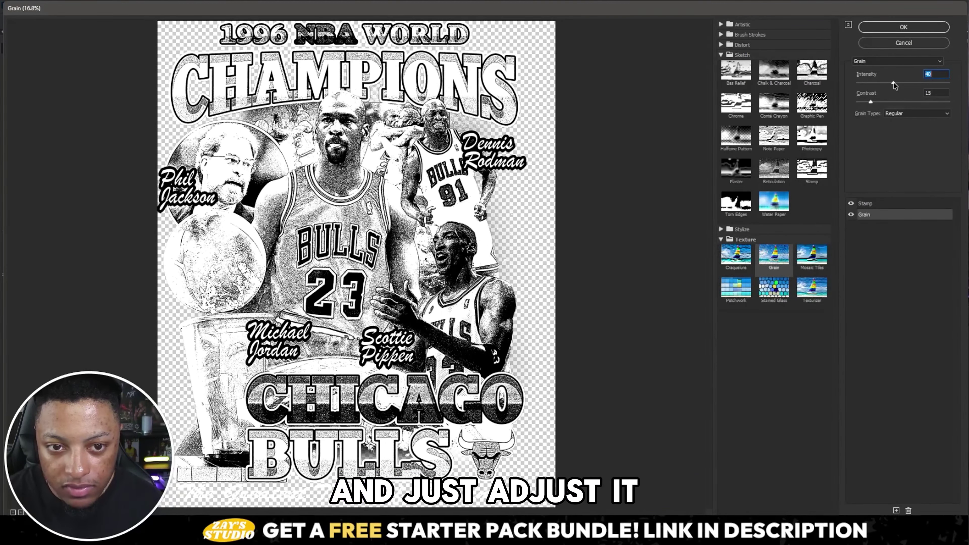
pyautogui.moveTo(894, 82); pyautogui.dragTo(892, 83)
pyautogui.moveTo(870, 102); pyautogui.dragTo(871, 102)
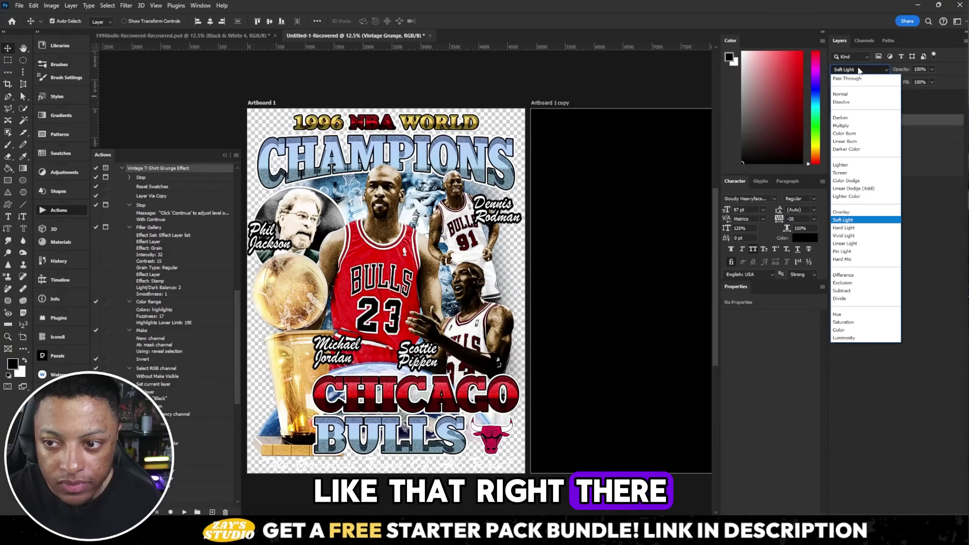
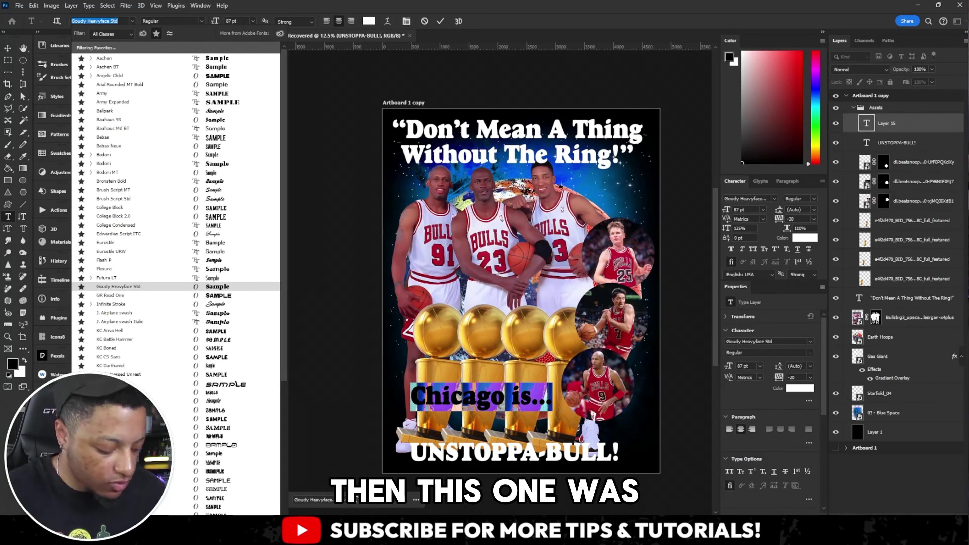
# Step: Set the "Chicago is..." text in the Mistral font and move it slightly down and to the right, above "UNSTOPPA-BULL!"
pyautogui.write('brus')
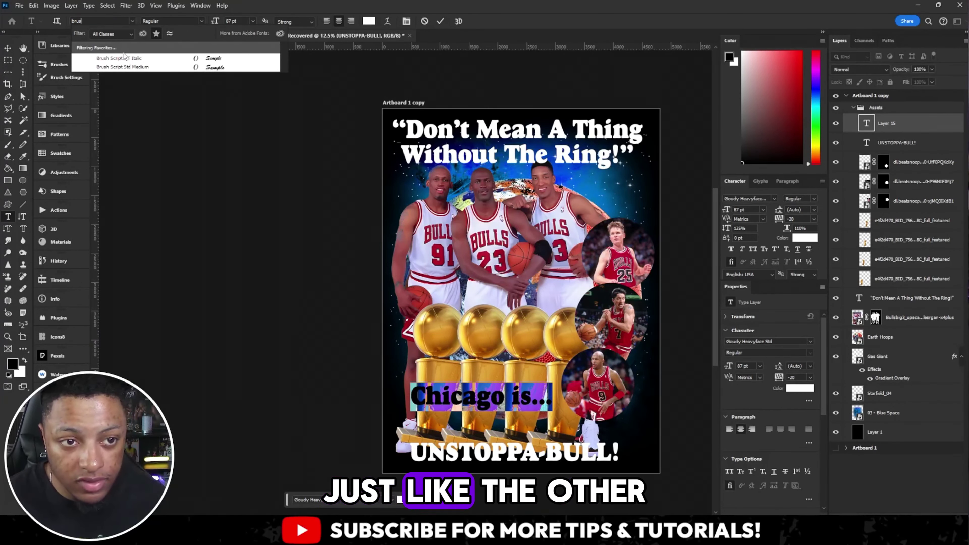
pyautogui.click(121, 58)
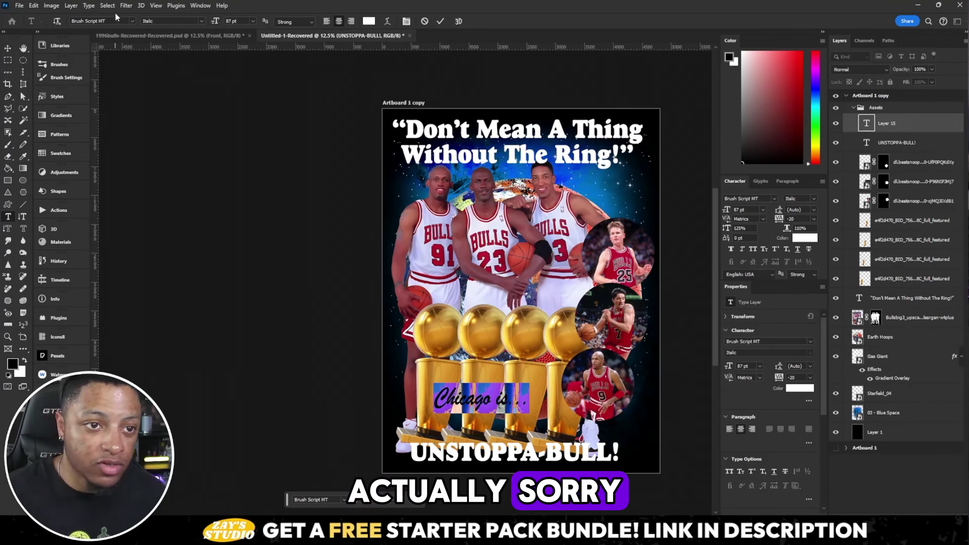
pyautogui.click(115, 20)
pyautogui.write('Mistr')
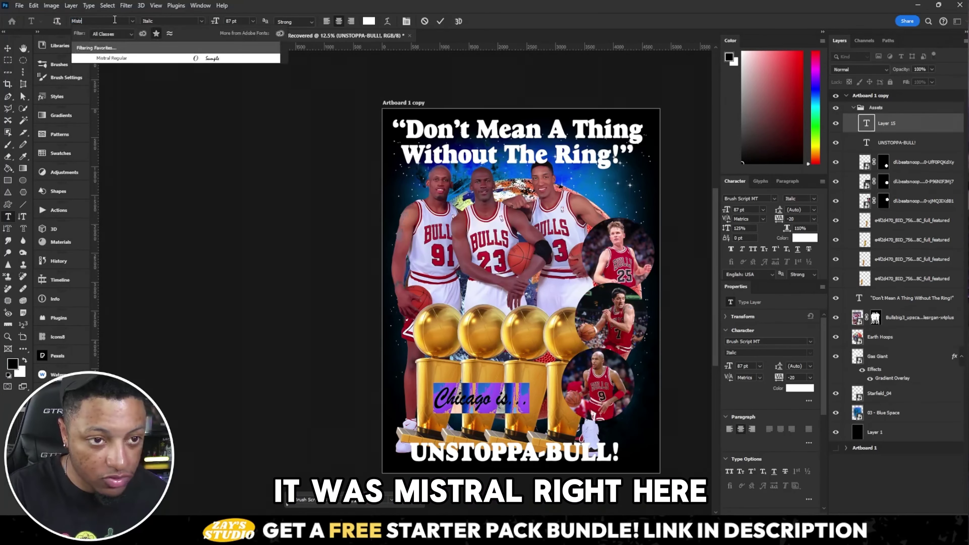
pyautogui.press('Return')
pyautogui.hotkey('ctrl', 'Return')
pyautogui.press('v')
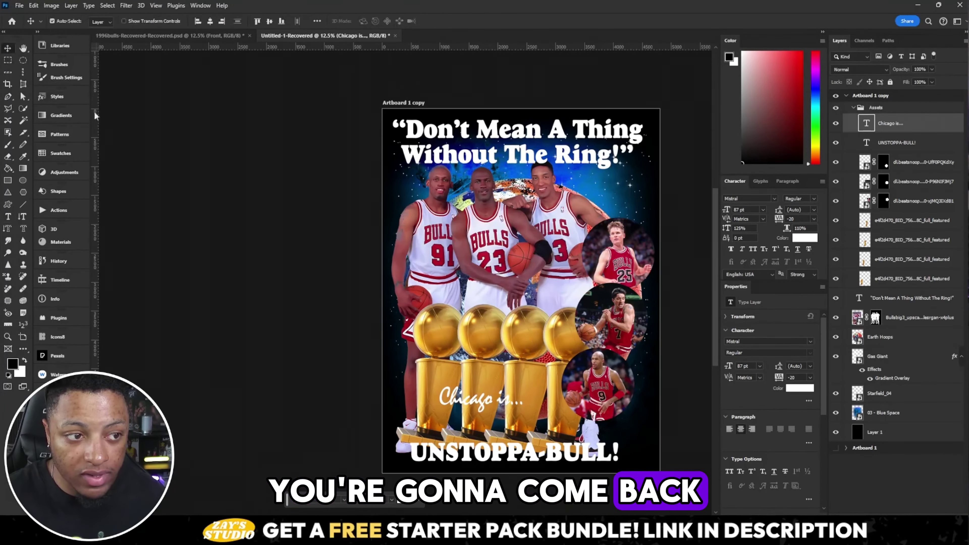
pyautogui.moveTo(487, 404); pyautogui.dragTo(514, 411)
# Step: Warp the "Don't Mean A Thing Without The Ring!" headline with the Arc Lower style and a horizontal bend of -10%
pyautogui.doubleClick(496, 141)
pyautogui.click(387, 21)
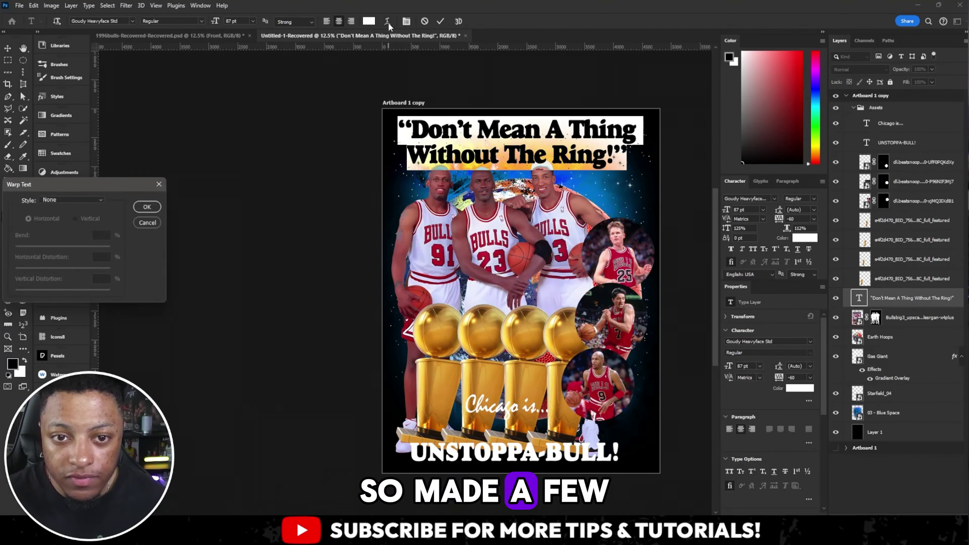
pyautogui.click(89, 200)
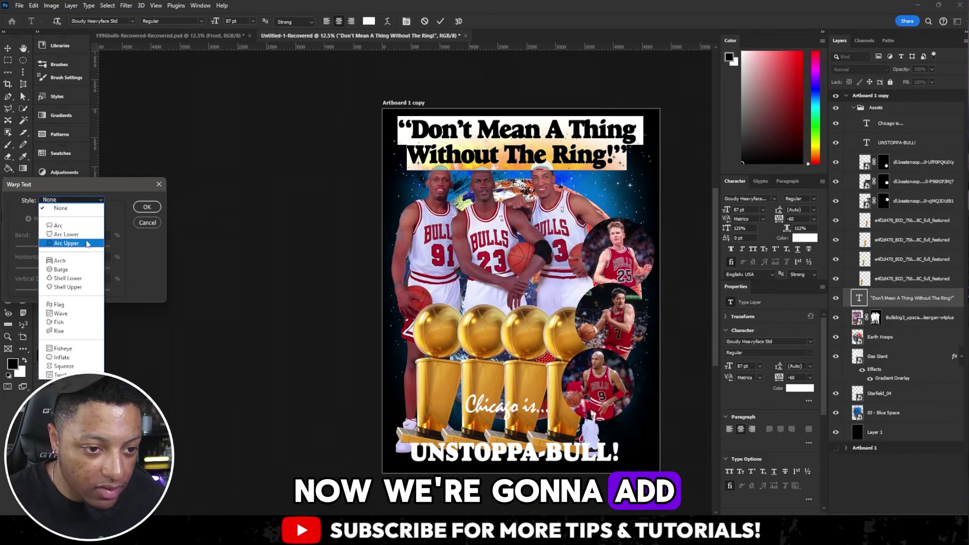
pyautogui.click(66, 234)
pyautogui.moveTo(87, 246); pyautogui.dragTo(58, 247)
pyautogui.doubleClick(100, 235)
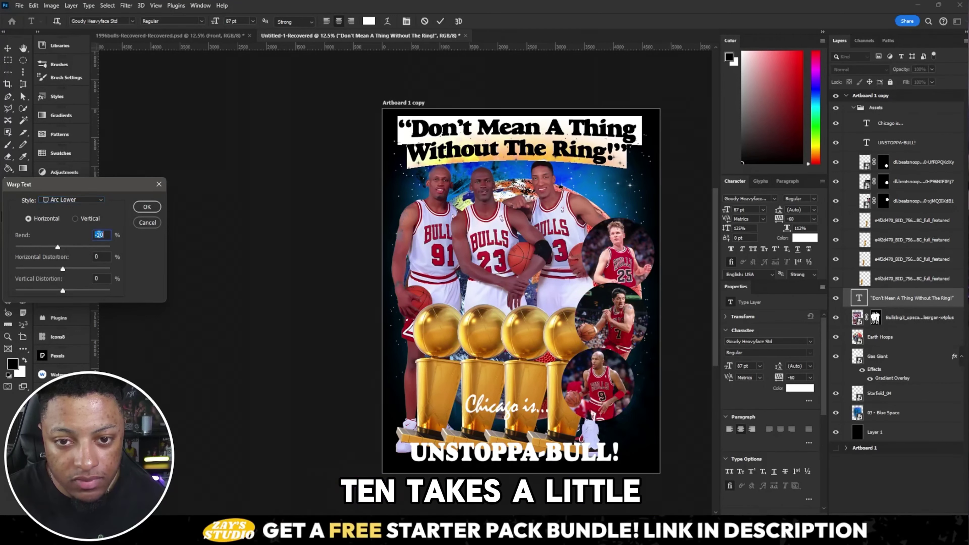
pyautogui.press('Return')
# Step: Set the headline's font size to 96 pt, horizontal scale to 100% and leading to 101 pt
pyautogui.hotkey('ctrl', 'shift', '.')
pyautogui.hotkey('ctrl', 'shift', '.')
pyautogui.hotkey('ctrl', 'shift', '.')
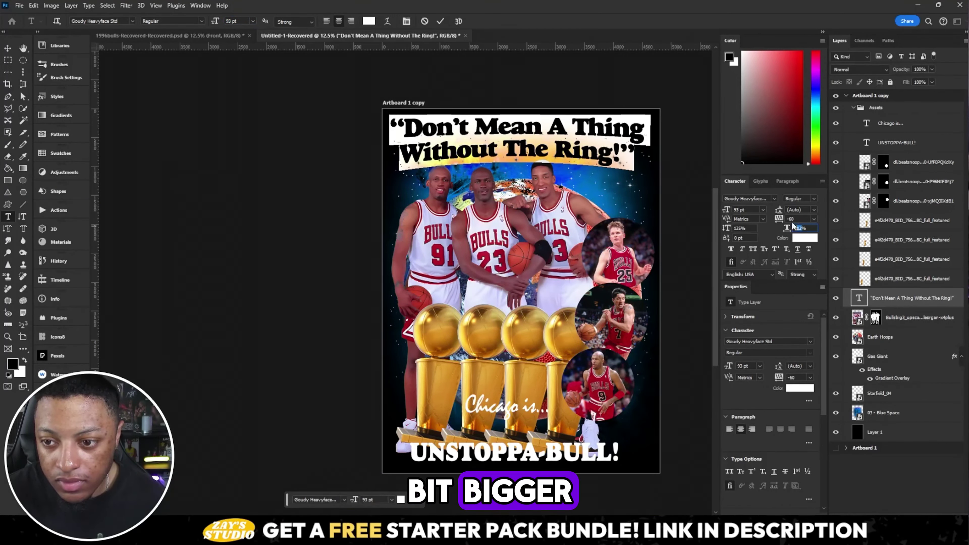
pyautogui.write('100')
pyautogui.press('Return')
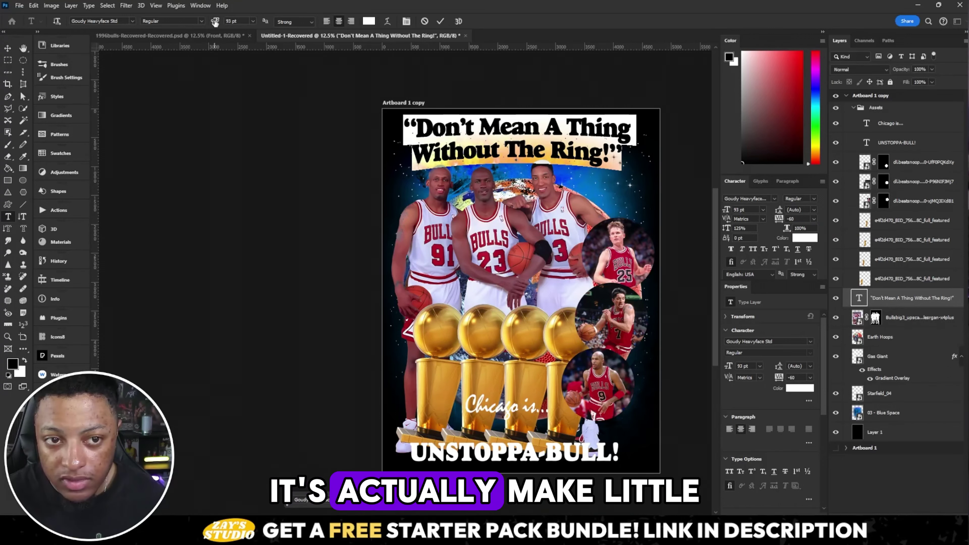
pyautogui.moveTo(215, 22); pyautogui.dragTo(216, 22)
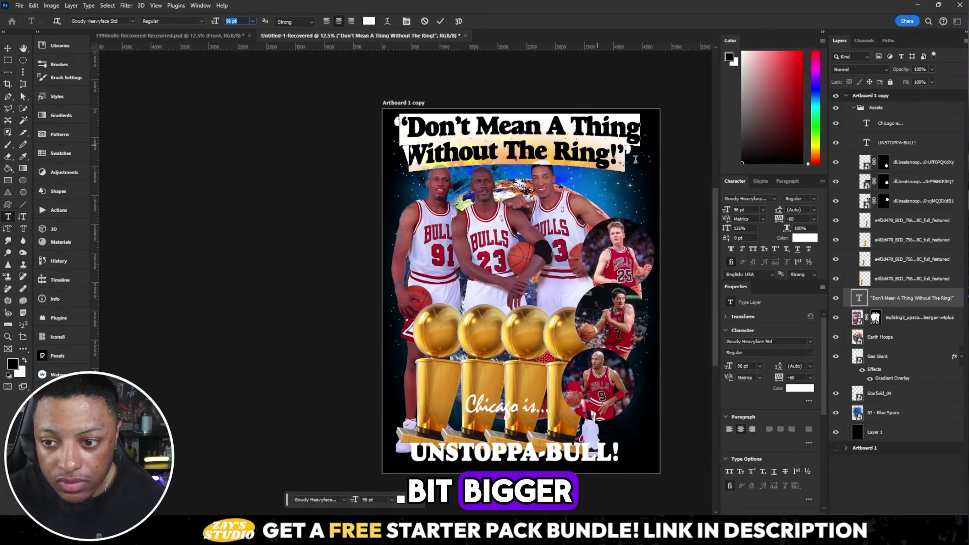
pyautogui.hotkey('ctrl', 'Return')
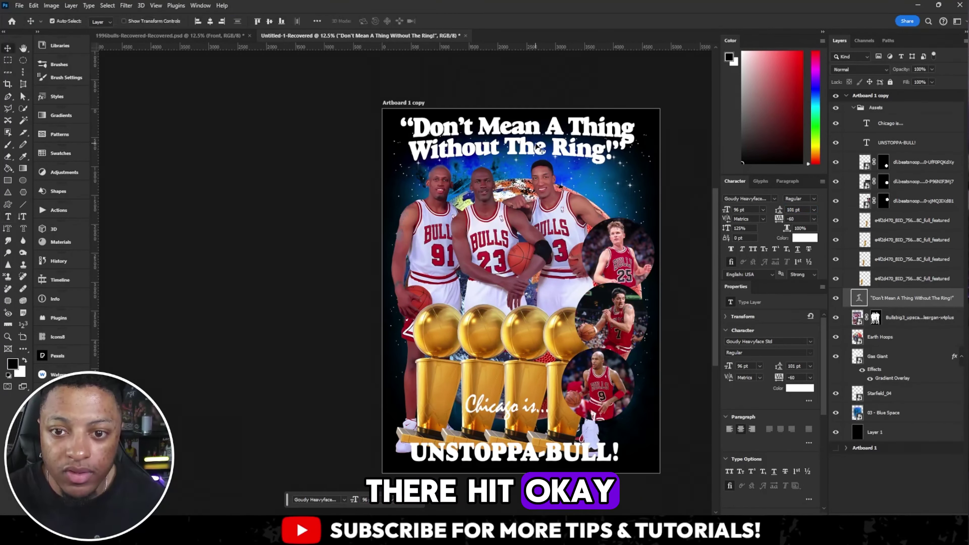
# Step: Move the headline down slightly, set its Arc Lower bend to -15% and enlarge the text a little
pyautogui.moveTo(536, 145); pyautogui.dragTo(538, 153)
pyautogui.doubleClick(538, 152)
pyautogui.click(387, 21)
pyautogui.moveTo(58, 248); pyautogui.dragTo(56, 248)
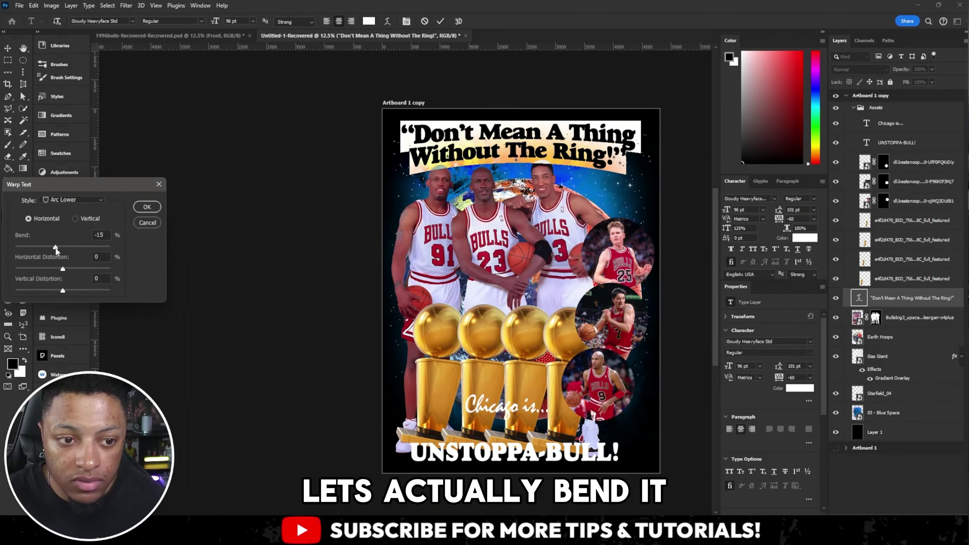
pyautogui.click(147, 207)
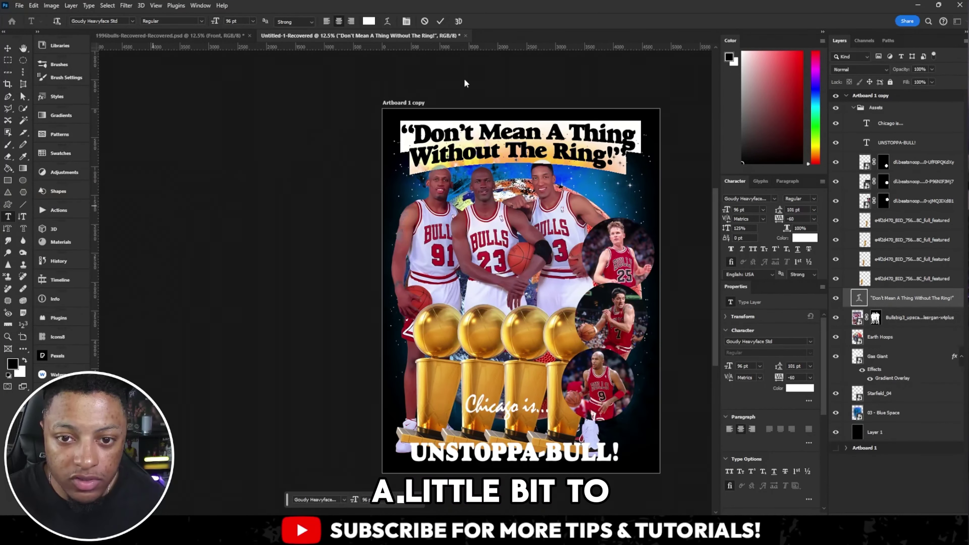
pyautogui.moveTo(219, 25); pyautogui.dragTo(223, 27)
pyautogui.click(440, 21)
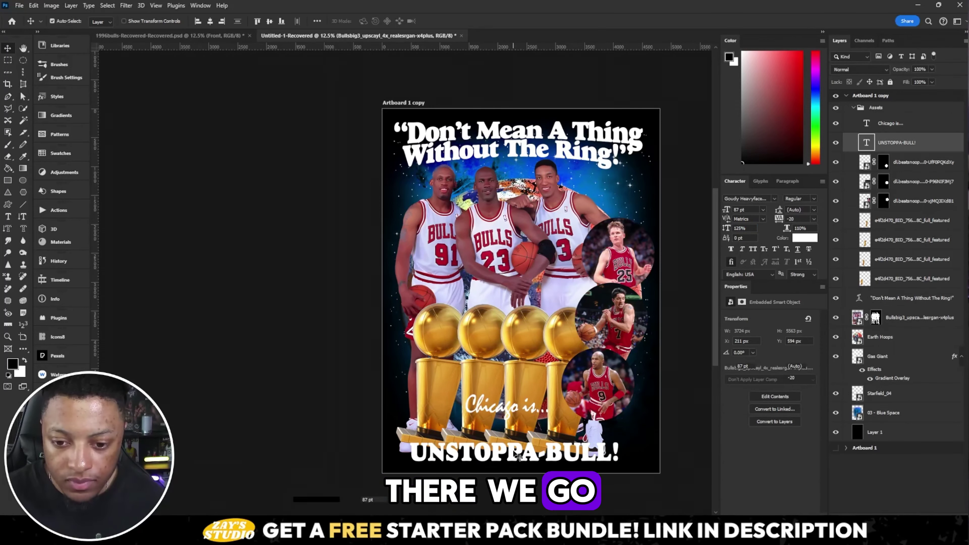
# Step: Set the font size of the "UNSTOPPA-BULL!" text to 96 pt
pyautogui.press('v')
pyautogui.press('t')
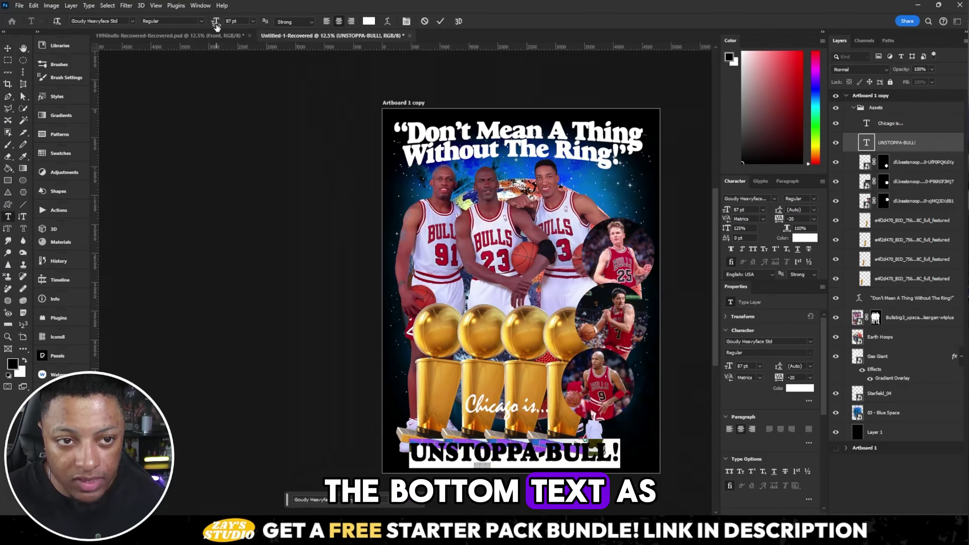
pyautogui.moveTo(216, 24); pyautogui.dragTo(331, 23)
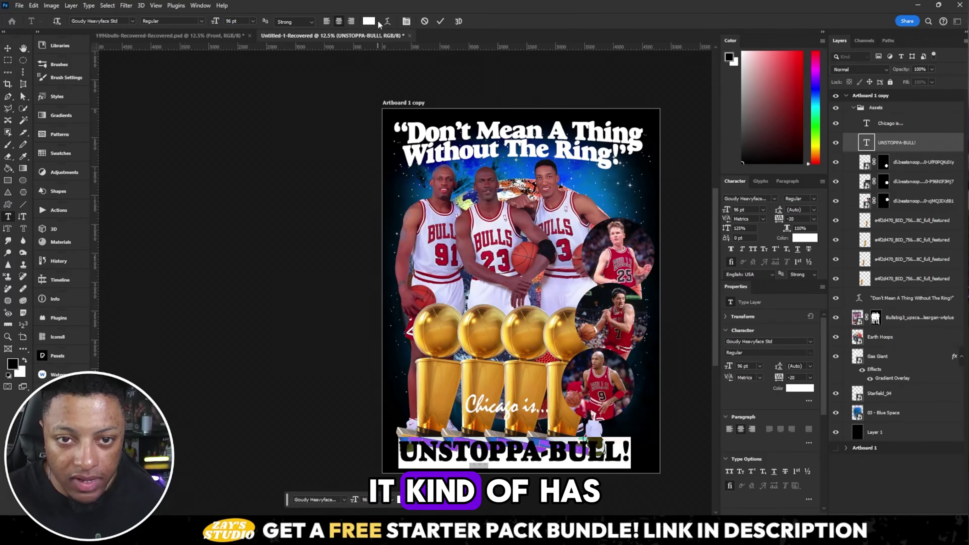
# Step: Warp the "UNSTOPPA-BULL!" text with the Arc Upper style and a horizontal bend of -10%
pyautogui.click(387, 21)
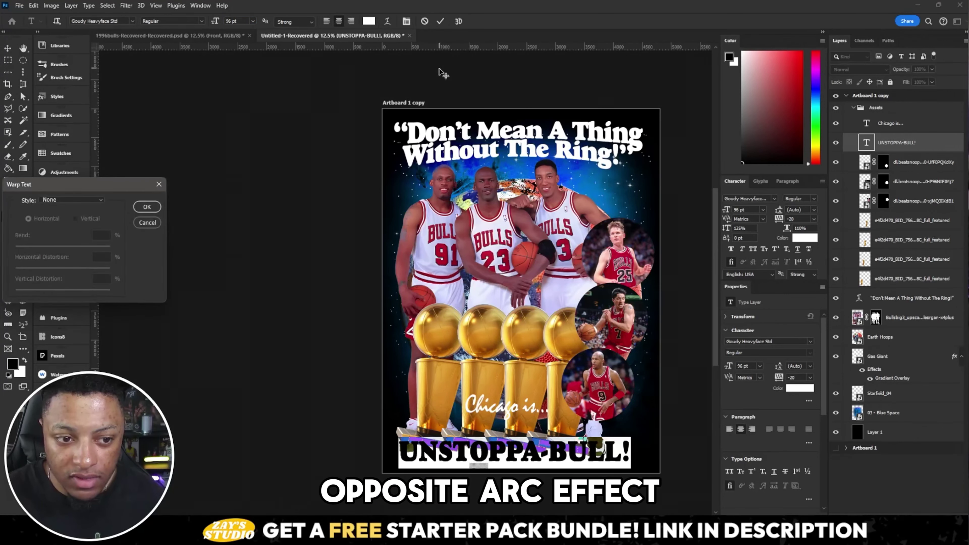
pyautogui.click(101, 200)
pyautogui.click(66, 233)
pyautogui.click(84, 200)
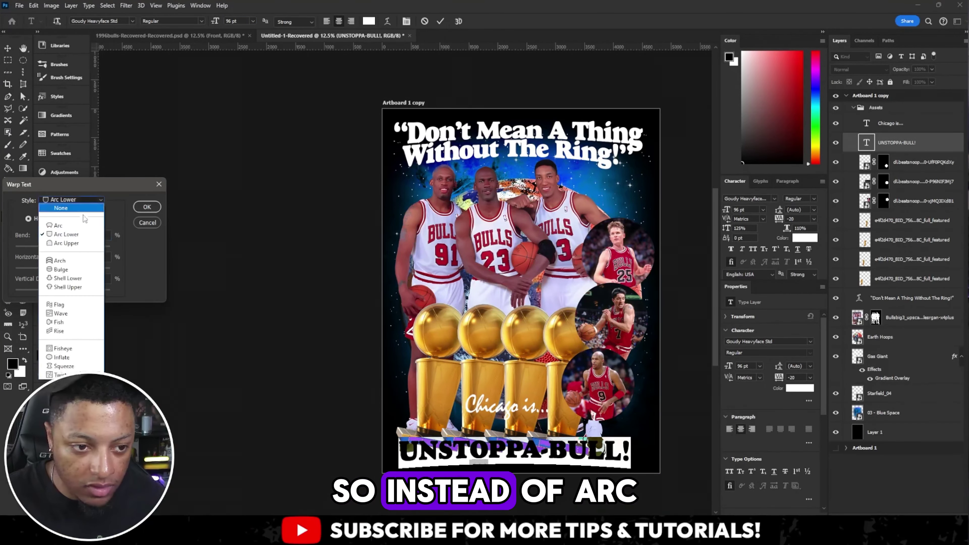
pyautogui.click(66, 243)
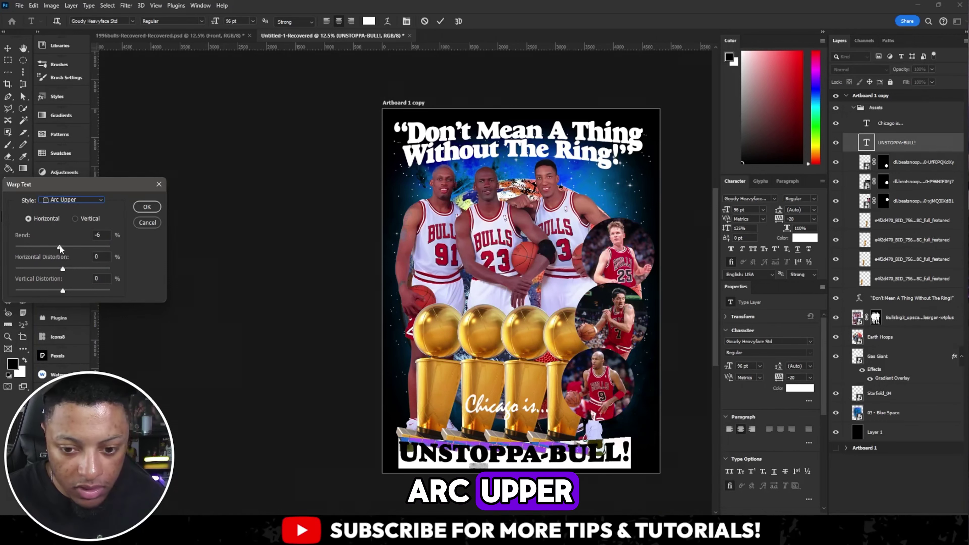
pyautogui.moveTo(60, 248); pyautogui.dragTo(57, 247)
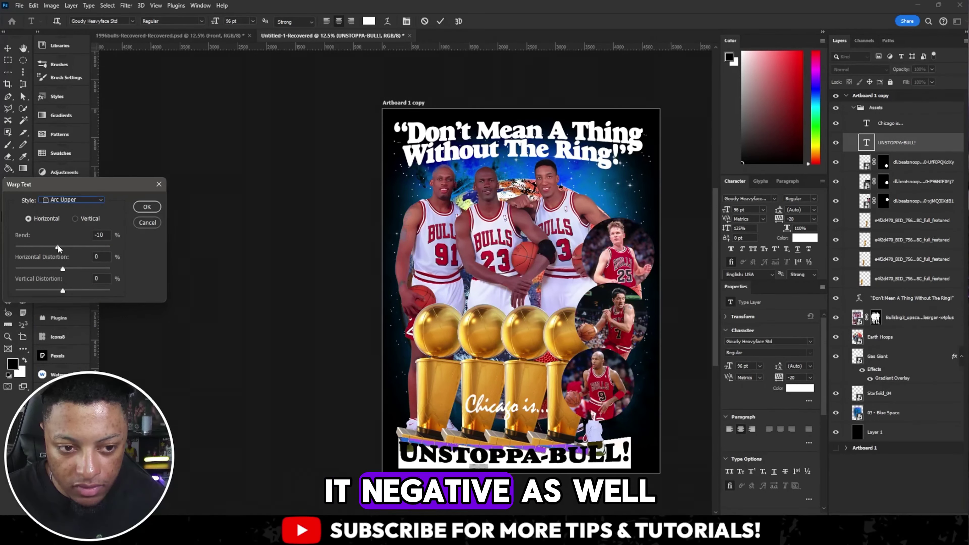
pyautogui.click(147, 206)
# Step: Set the "UNSTOPPA-BULL!" text to 106 pt with a 195% vertical scale and align it along the artboard's lower edge
pyautogui.moveTo(212, 21); pyautogui.dragTo(216, 21)
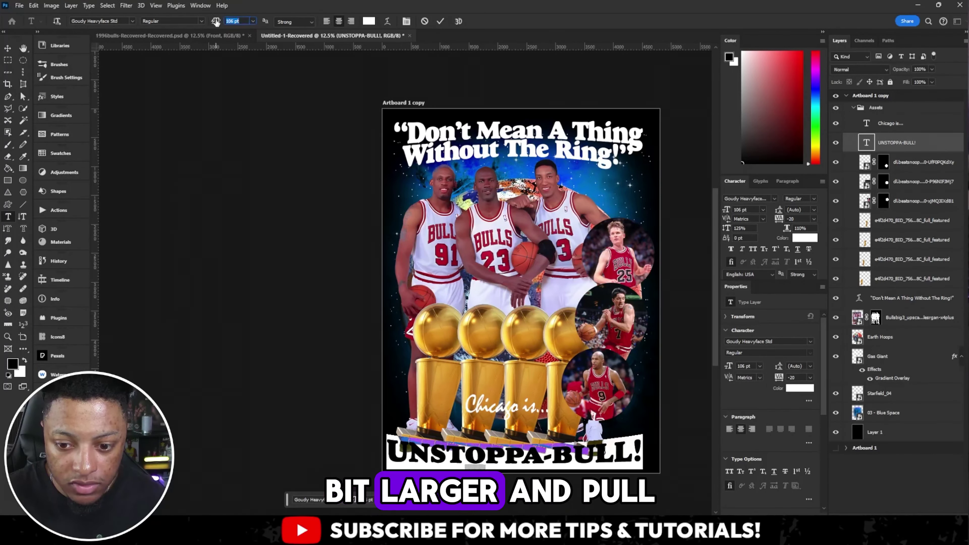
pyautogui.moveTo(743, 228); pyautogui.dragTo(756, 228)
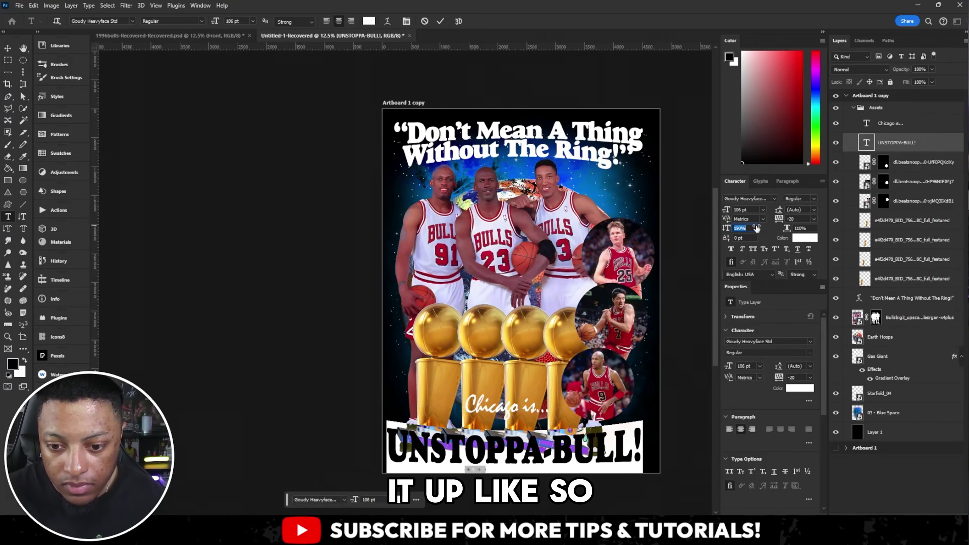
pyautogui.hotkey('ctrl', 'Return')
pyautogui.press('v')
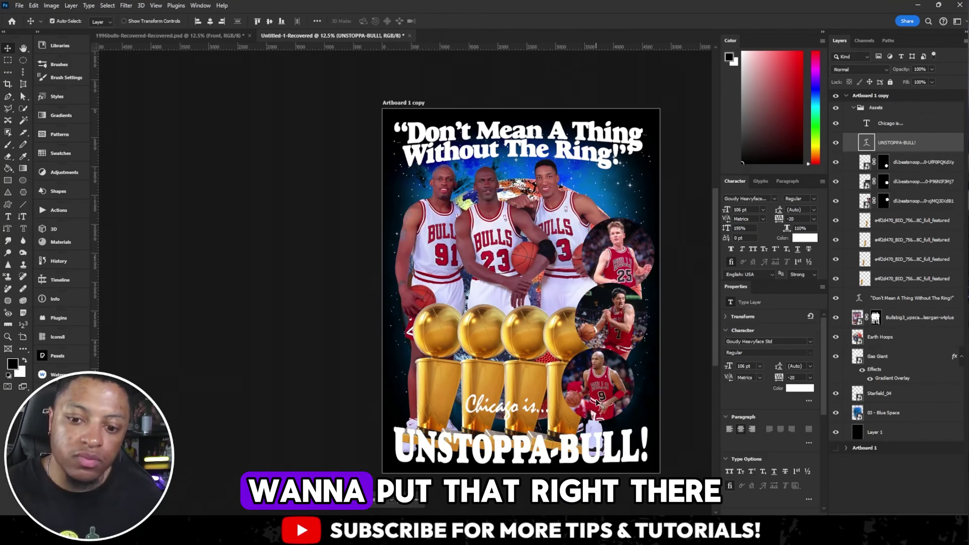
# Step: Strengthen the Arc Upper bend of the "UNSTOPPA-BULL!" text slightly and lower "Chicago is..." toward it
pyautogui.doubleClick(515, 457)
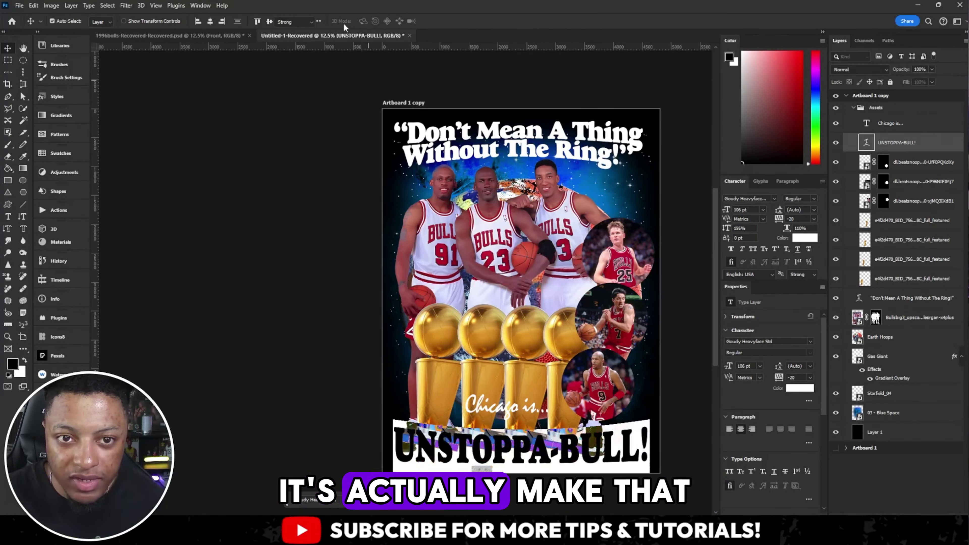
pyautogui.click(387, 22)
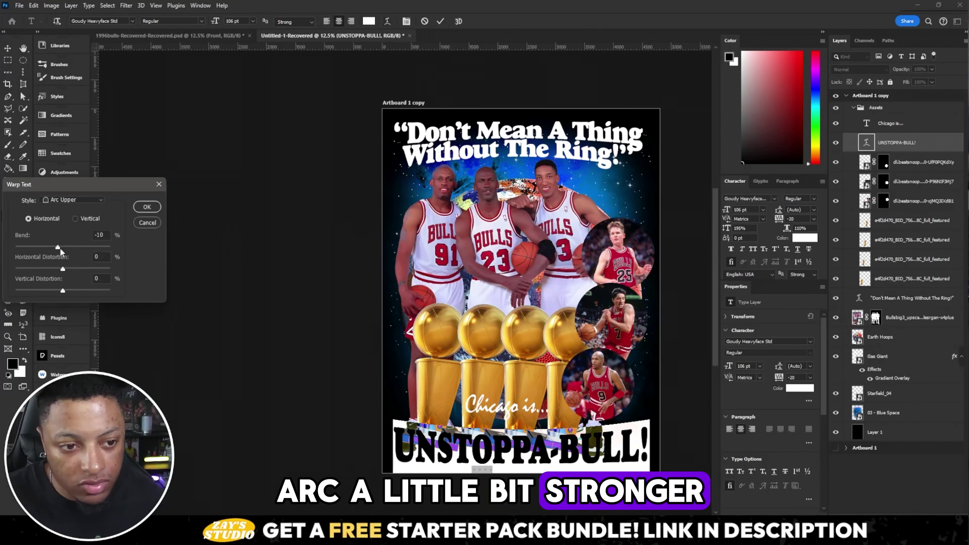
pyautogui.click(147, 207)
pyautogui.hotkey('ctrl', 'Return')
pyautogui.press('v')
pyautogui.click(15, 215)
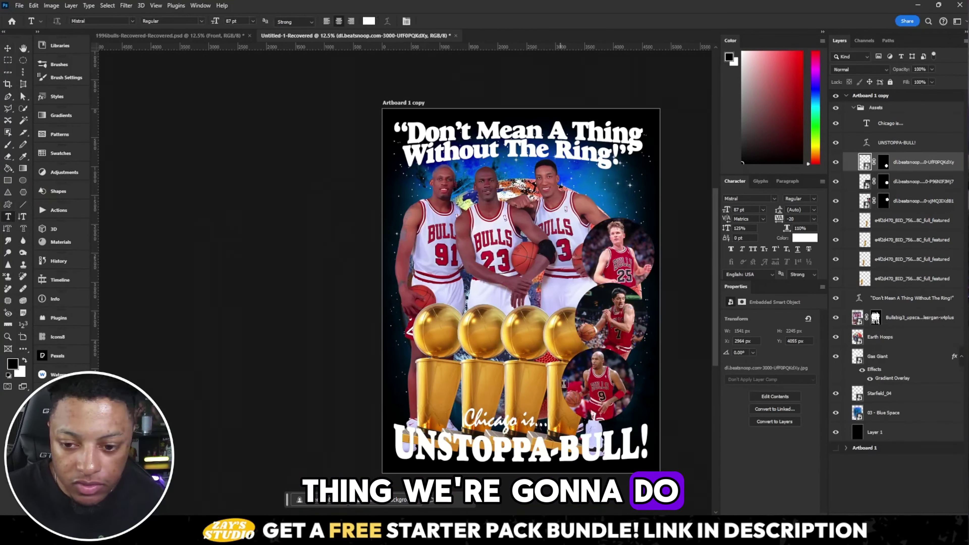
pyautogui.click(616, 394)
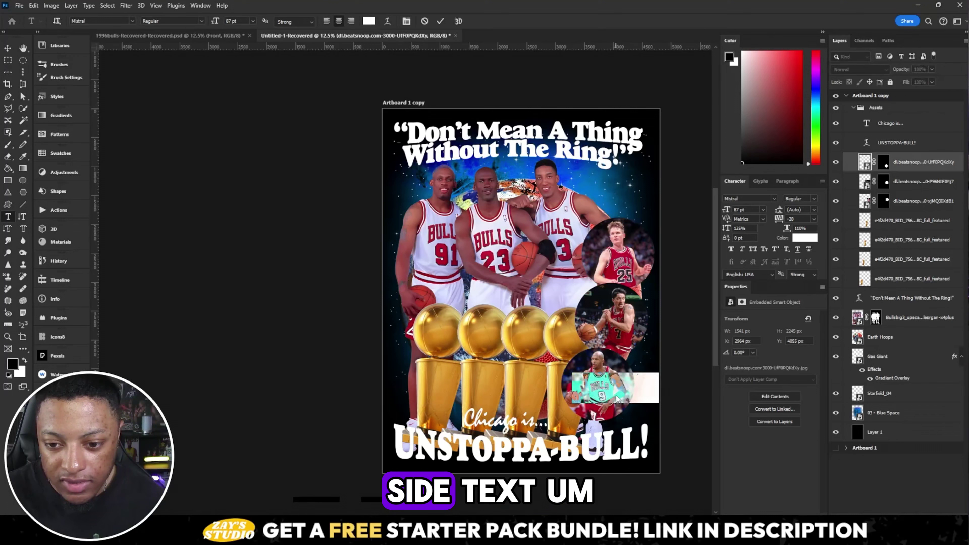
pyautogui.click(127, 21)
pyautogui.write('Brush Script MT')
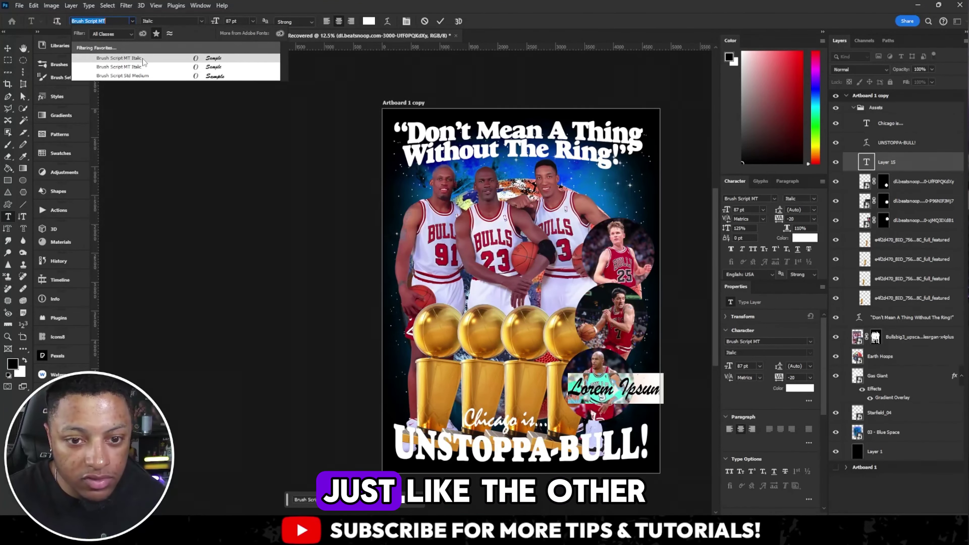
pyautogui.press('Return')
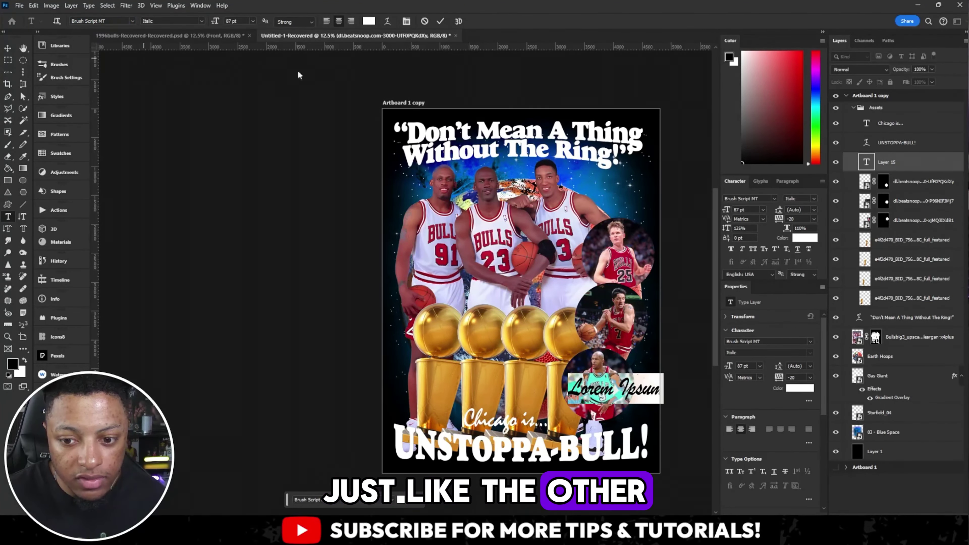
pyautogui.write('Ron Harper')
pyautogui.hotkey('ctrl', 'a')
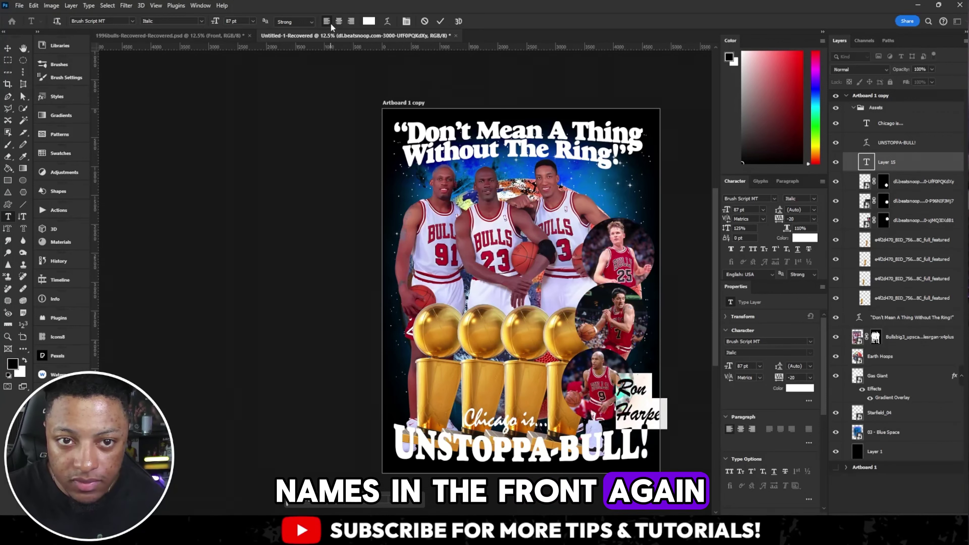
pyautogui.press('ctrl+shift+less')
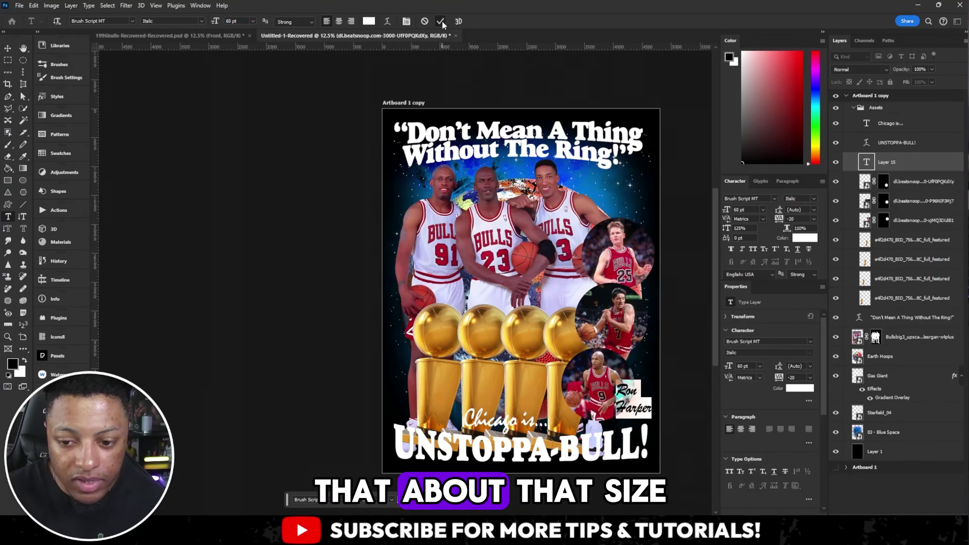
pyautogui.click(441, 22)
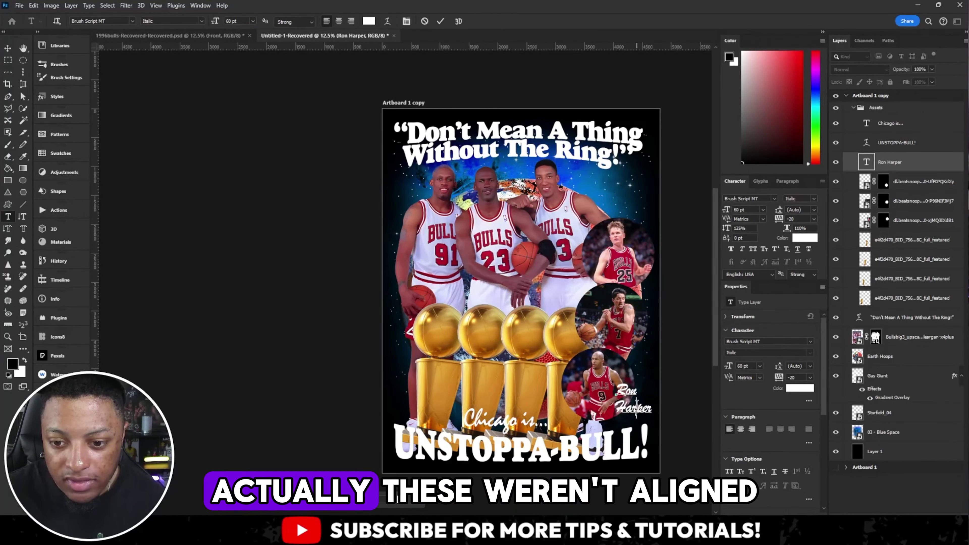
# Step: Centre-align the "Ron Harper" text and set its leading to 56 pt
pyautogui.click(339, 21)
pyautogui.moveTo(779, 213); pyautogui.dragTo(765, 213)
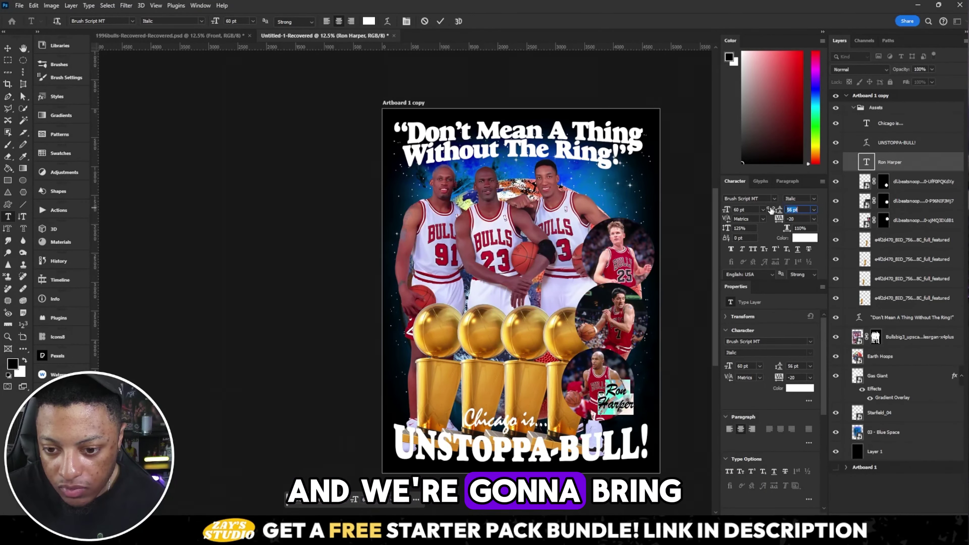
pyautogui.press('v')
# Step: Duplicate the "Ron Harper" text, place the copy on the middle circular photo and change it to "Toni Kukoc"
pyautogui.moveTo(627, 407); pyautogui.dragTo(664, 318)
pyautogui.rightClick(905, 163)
pyautogui.click(884, 173)
pyautogui.click(519, 137)
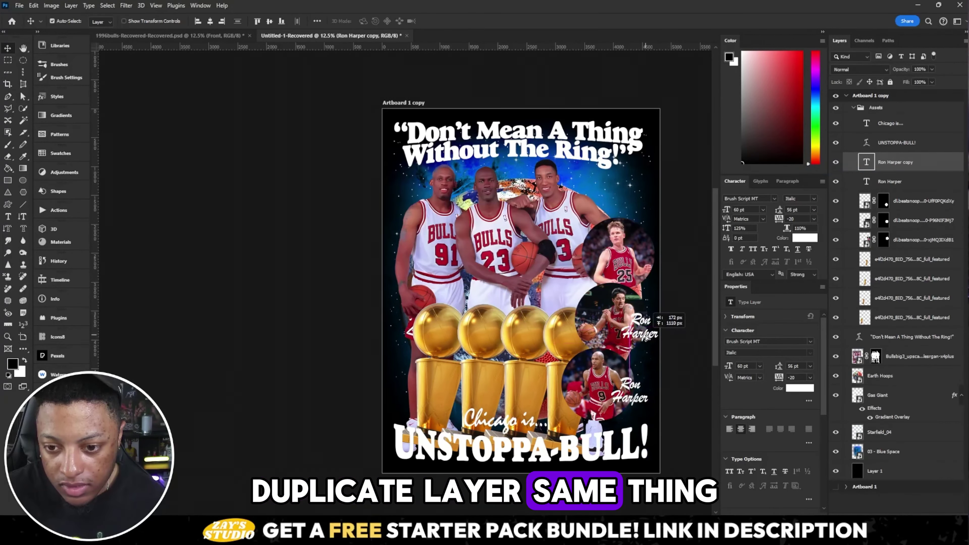
pyautogui.doubleClick(866, 162)
pyautogui.write('Toni Kukoc')
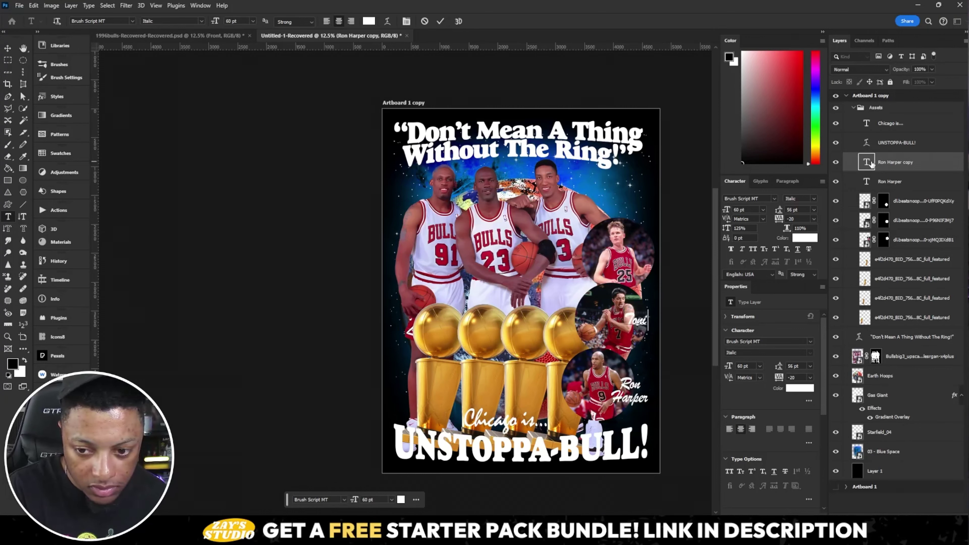
pyautogui.hotkey('ctrl', 'Return')
# Step: Duplicate the "Toni Kukoc" text, place the copy on the uppermost circular photo and change it to "Steve Kerr"
pyautogui.hotkey('ctrl', 'j')
pyautogui.press('v')
pyautogui.moveTo(643, 329); pyautogui.dragTo(653, 270)
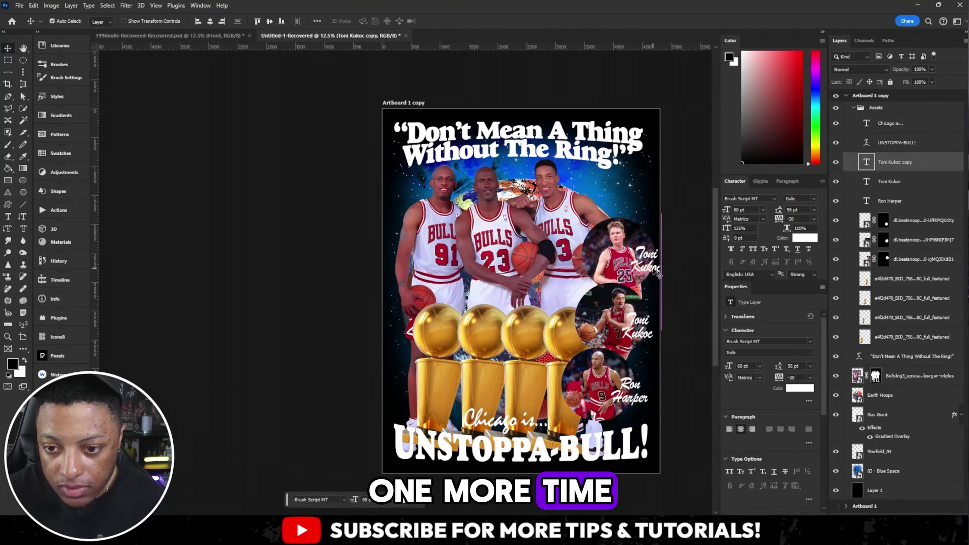
pyautogui.doubleClick(653, 271)
pyautogui.click(652, 264)
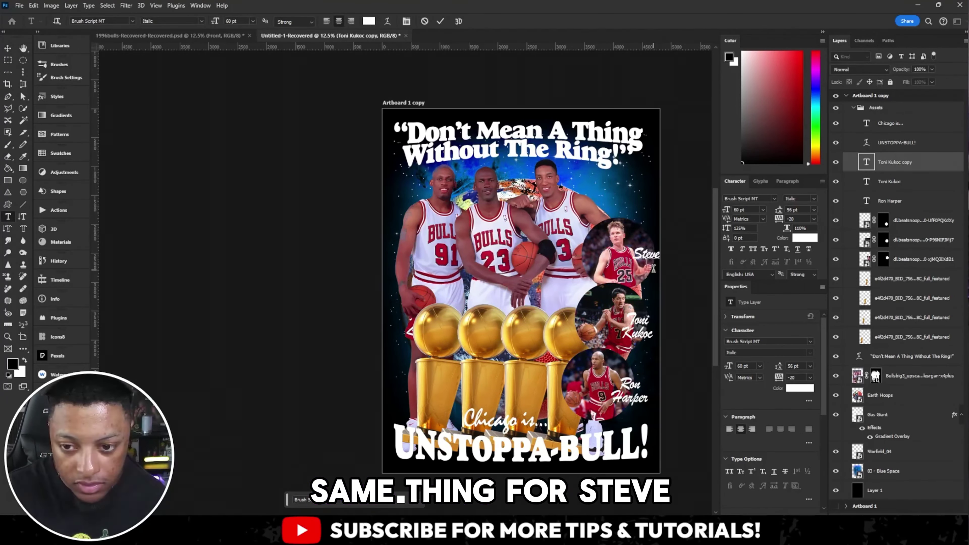
pyautogui.write('Steve Ke')
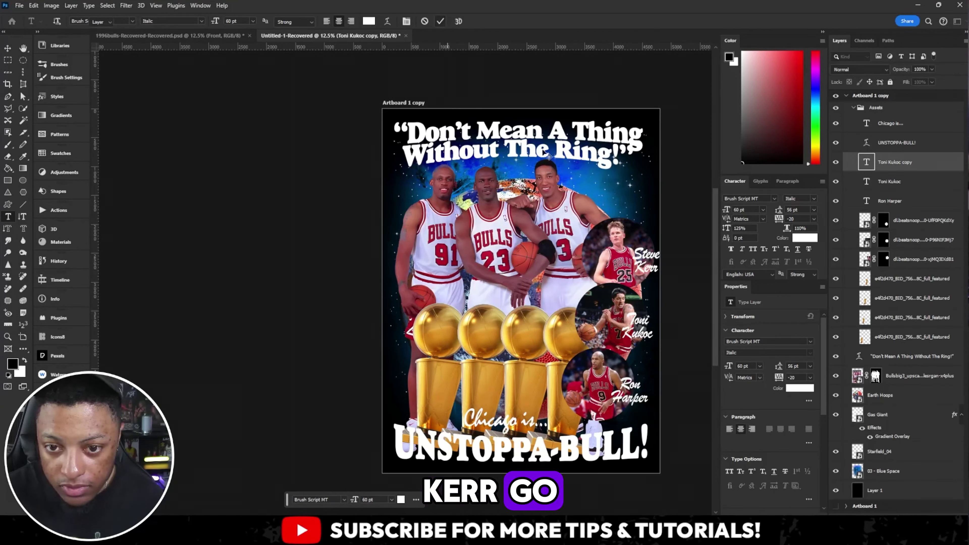
pyautogui.write('rr')
pyautogui.hotkey('ctrl', 'Return')
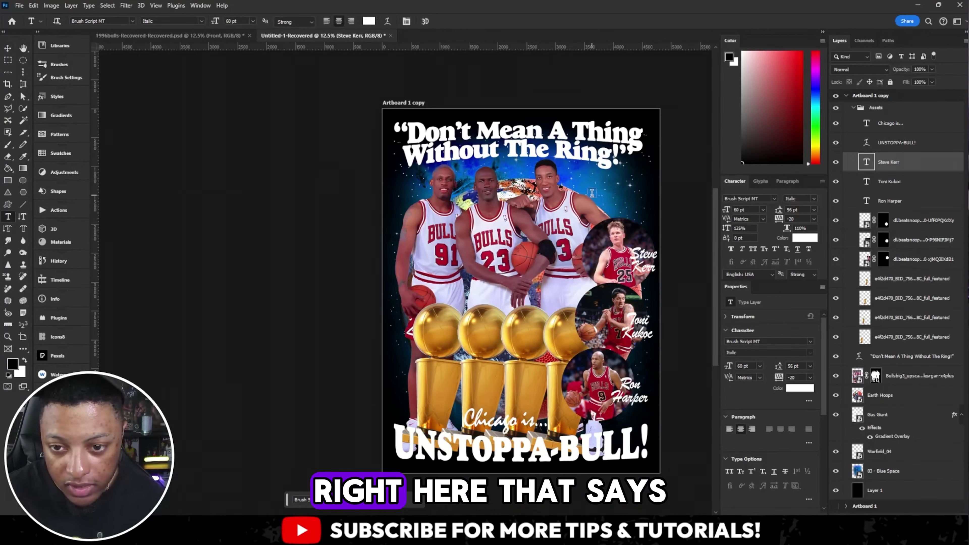
# Step: Add a "72-10!" text above the uppermost circular photo and set it in Goudy Heavyface Std
pyautogui.click(591, 192)
pyautogui.hotkey('ctrl', 'h')
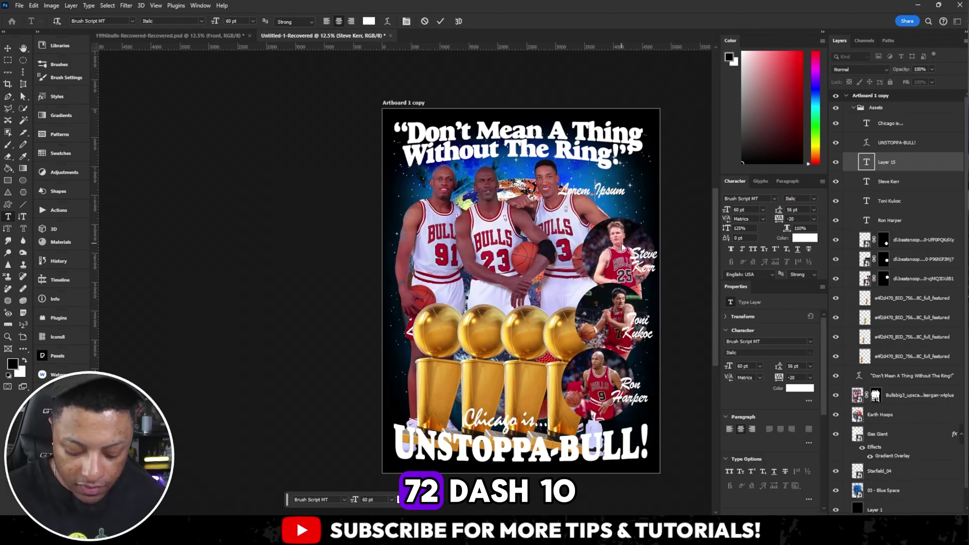
pyautogui.write('72-10')
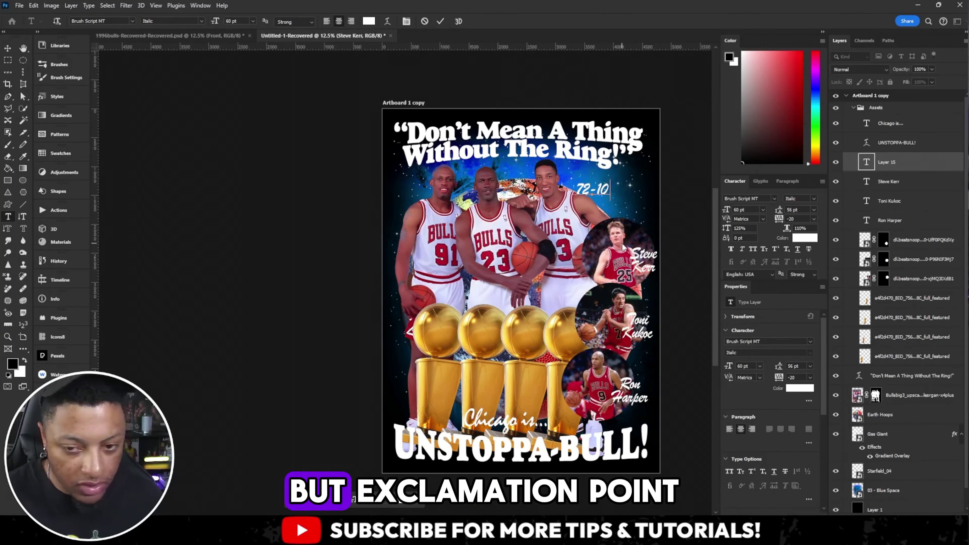
pyautogui.write('!')
pyautogui.hotkey('ctrl', 'a')
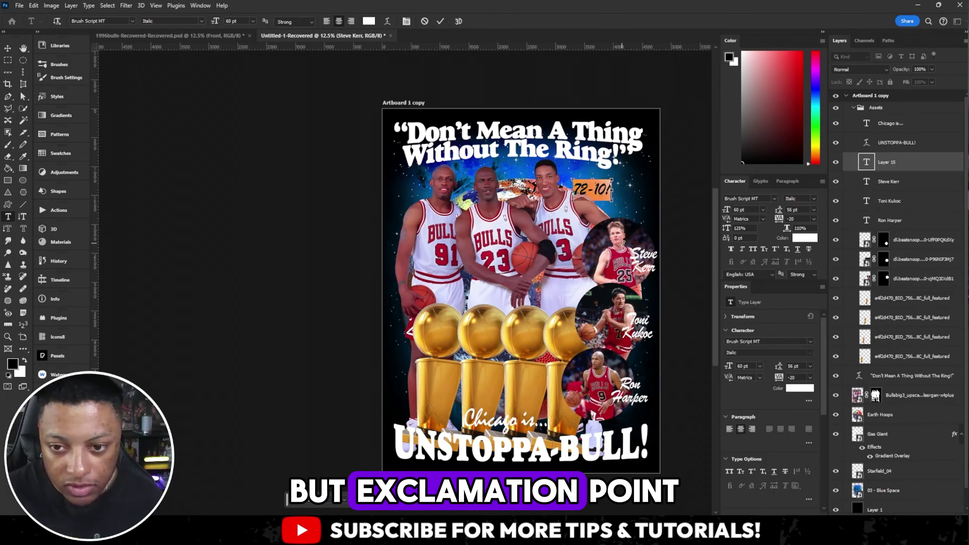
pyautogui.click(119, 20)
pyautogui.write('Goudy Heavyface Std')
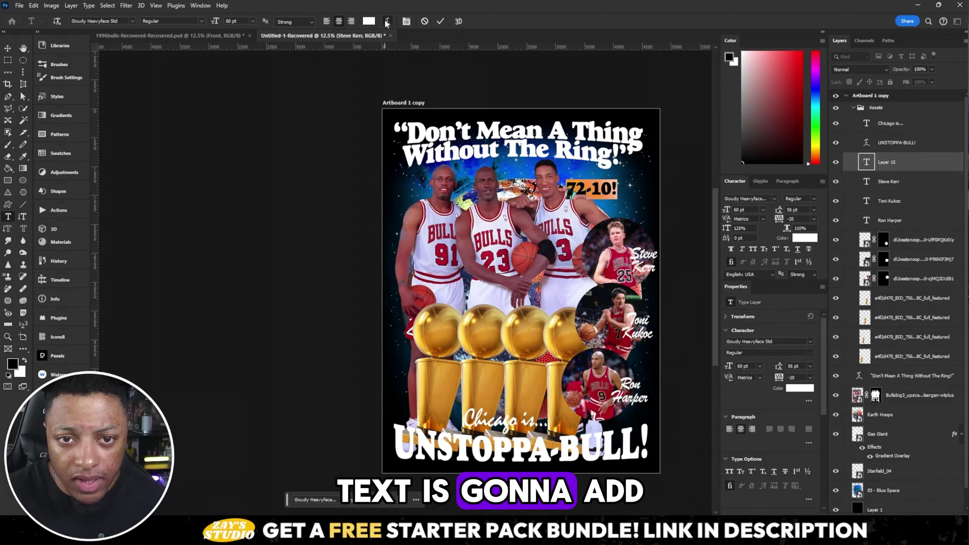
# Step: Try the Arc Lower warp style on the "72-10!" text
pyautogui.click(387, 21)
pyautogui.click(71, 199)
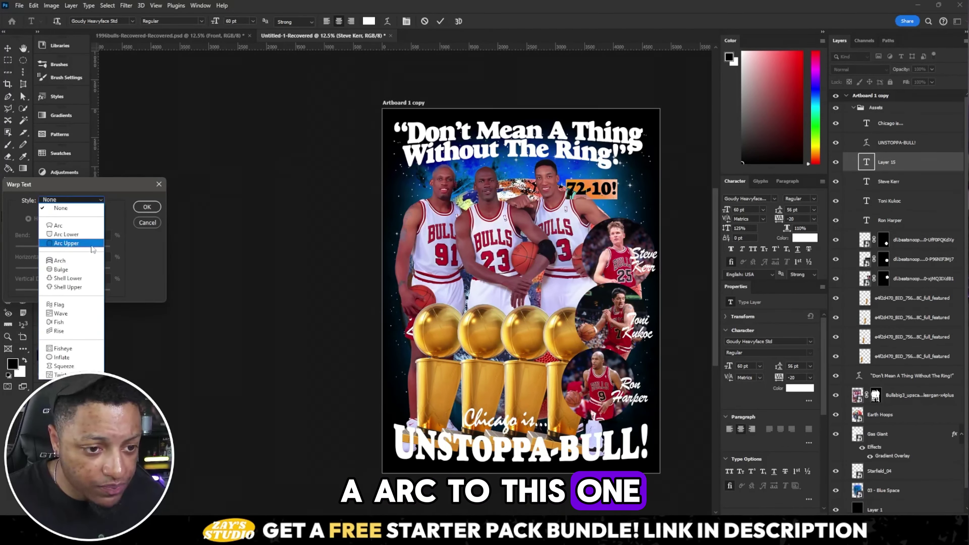
pyautogui.click(66, 234)
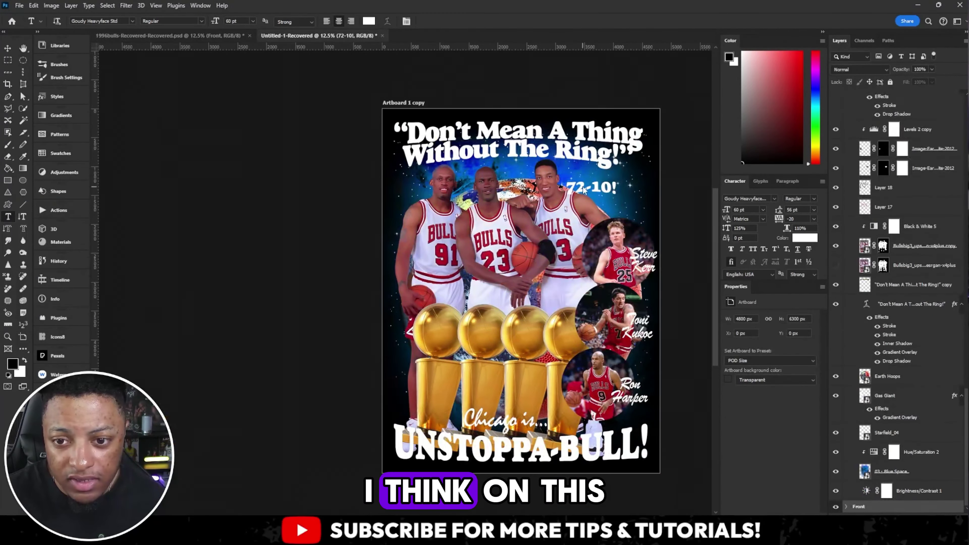
# Step: Warp "72-10!" with the Arch style, enlarge it to 92 pt at 183% vertical scale and place it just above the Steve Kerr photo
pyautogui.doubleClick(591, 187)
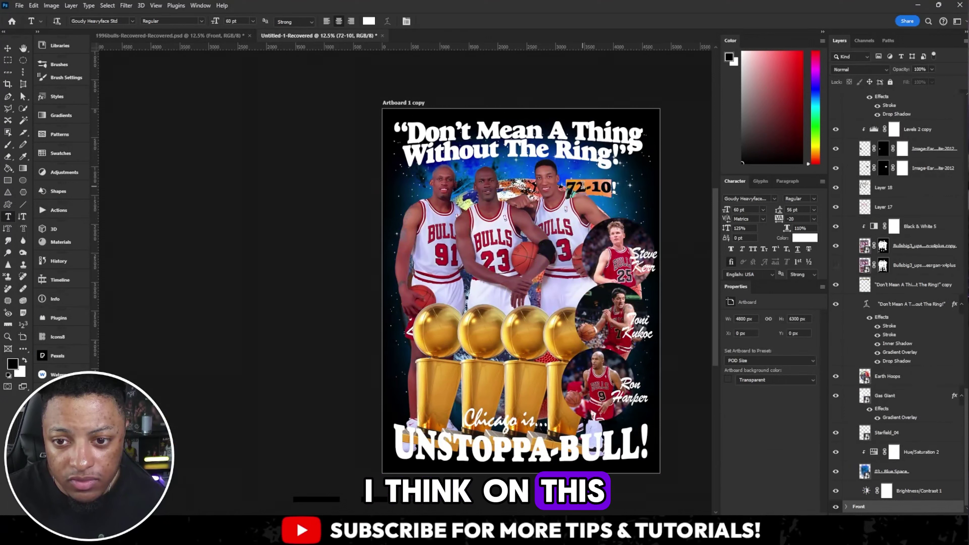
pyautogui.click(387, 21)
pyautogui.click(71, 199)
pyautogui.click(83, 265)
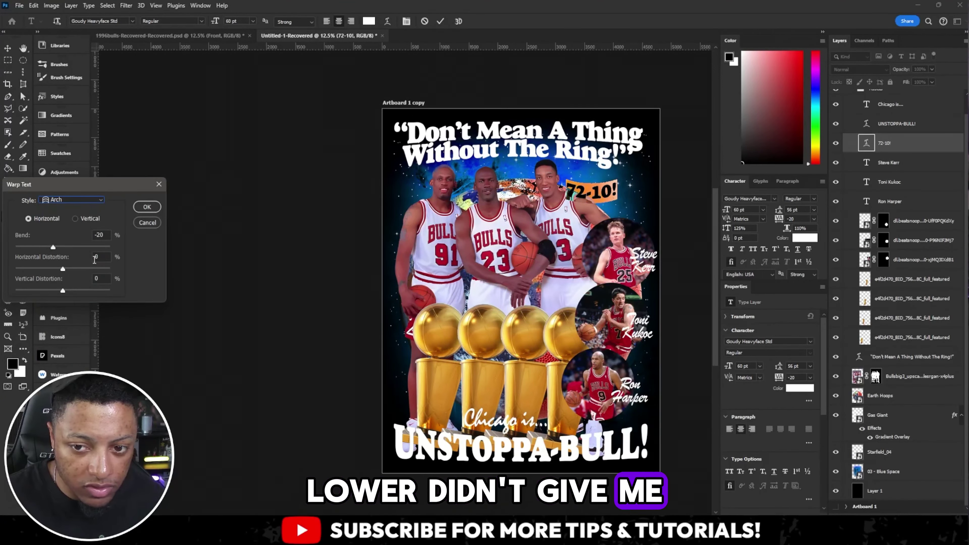
pyautogui.moveTo(53, 247); pyautogui.dragTo(81, 247)
pyautogui.click(147, 206)
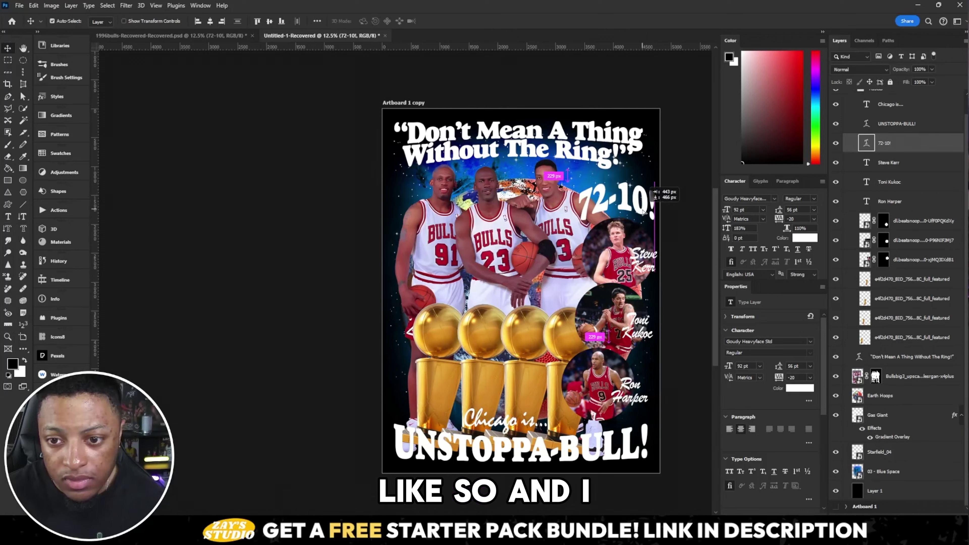
pyautogui.moveTo(651, 194); pyautogui.dragTo(711, 228)
# Step: Transform the Earth Hoops ball to 111.55% scale and 25.40° rotation, positioned centrally behind the three players
pyautogui.click(515, 183)
pyautogui.hotkey('ctrl', 't')
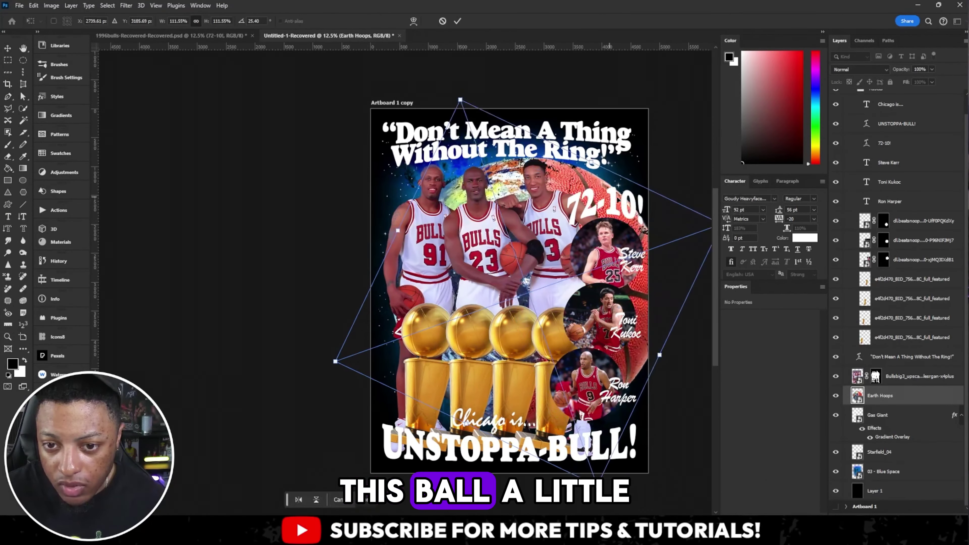
pyautogui.moveTo(574, 194); pyautogui.dragTo(553, 199)
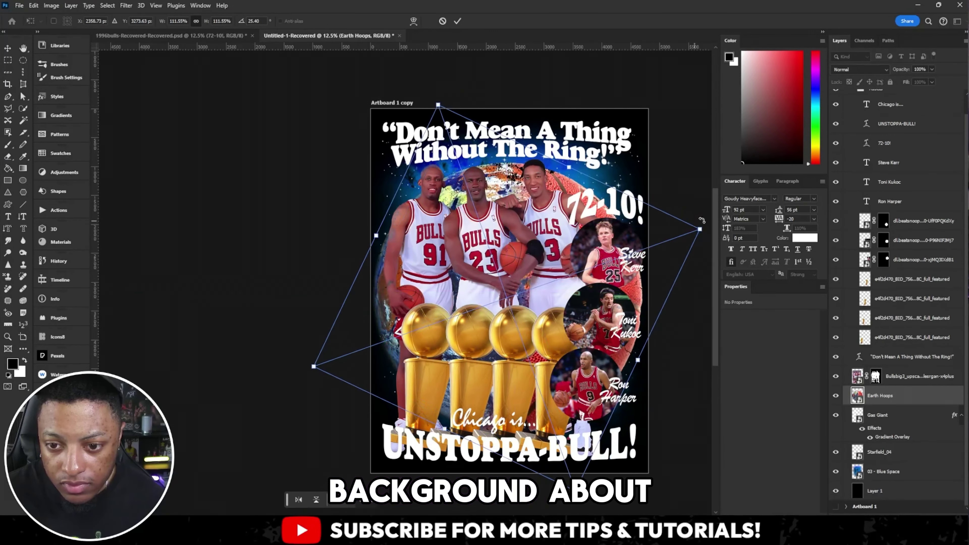
# Step: Select all four trophy images together and shift them 237 px toward the artboard's left edge
pyautogui.click(864, 337)
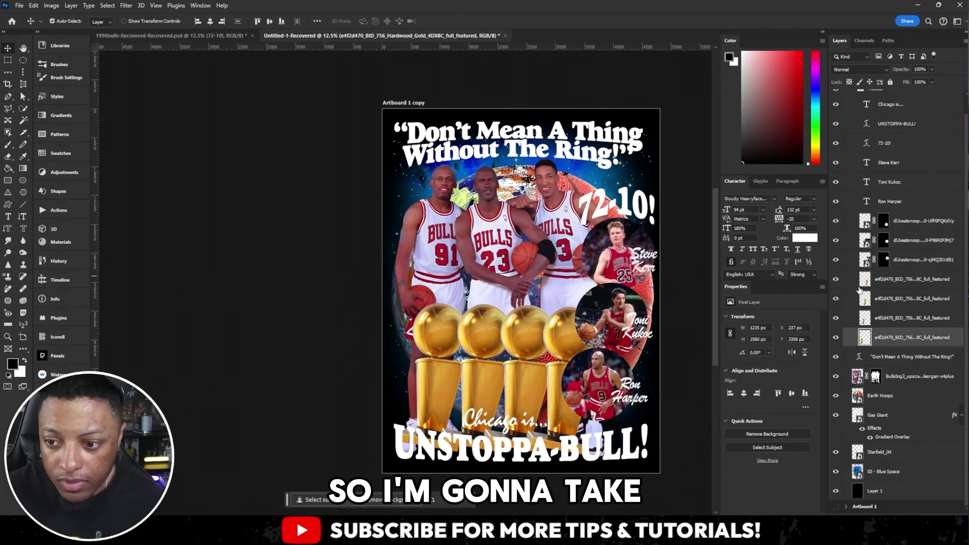
pyautogui.keyDown('shift'); pyautogui.click(922, 281); pyautogui.keyUp('shift')
pyautogui.moveTo(535, 333); pyautogui.dragTo(524, 332)
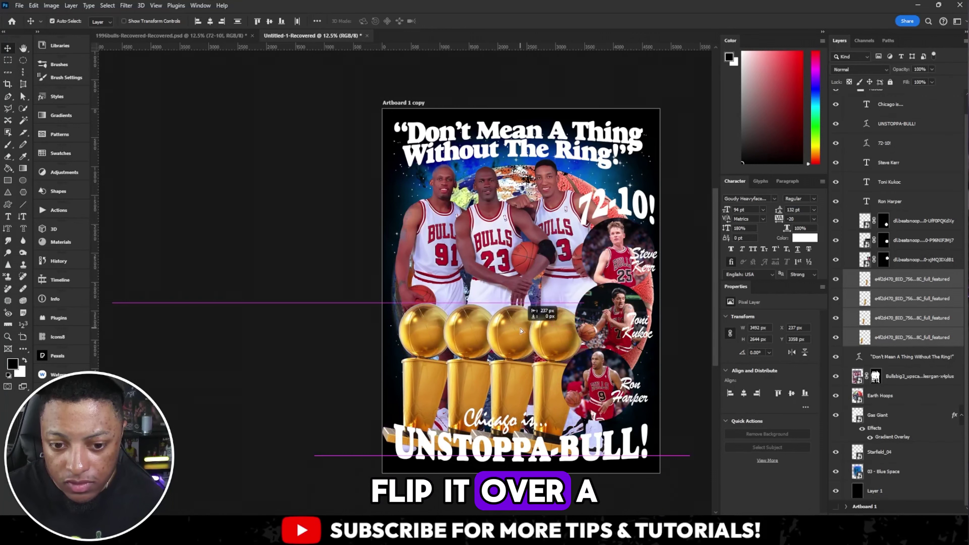
# Step: Stretch the "UNSTOPPA-BULL!" text to 270% vertical scale and place "Chicago is..." just above it
pyautogui.moveTo(525, 425); pyautogui.dragTo(531, 407)
pyautogui.click(526, 443)
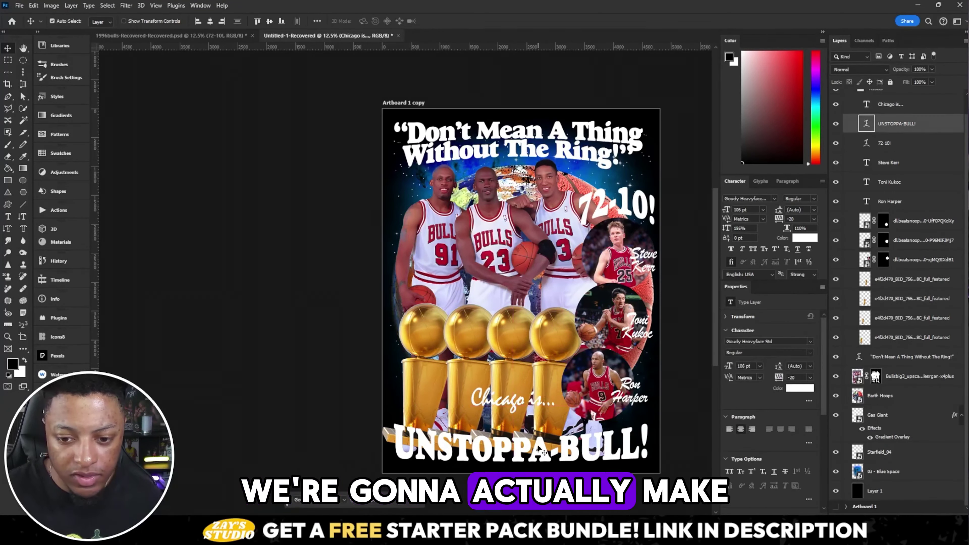
pyautogui.moveTo(523, 401); pyautogui.dragTo(522, 409)
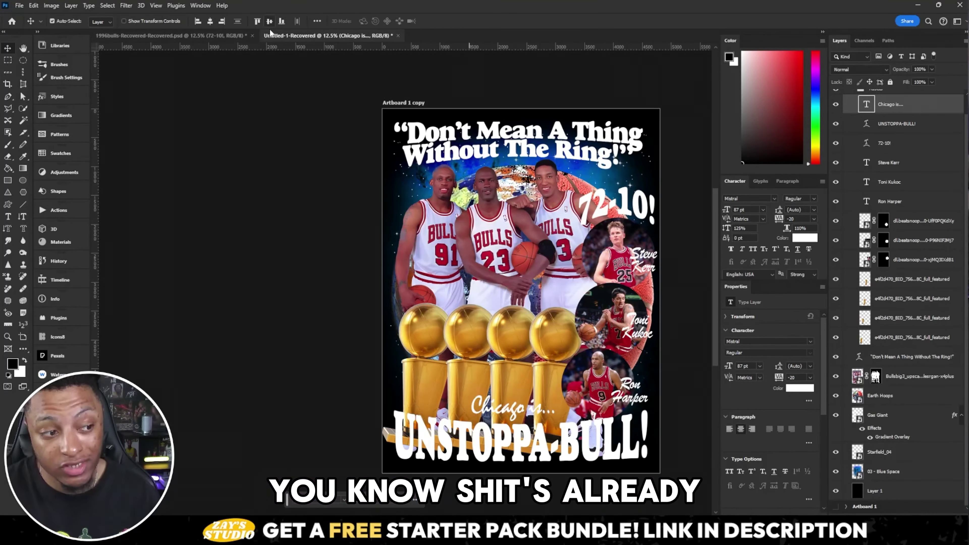
# Step: Add a 35 px white outside stroke to the Steve Kerr photo and copy its layer style
pyautogui.click(624, 284)
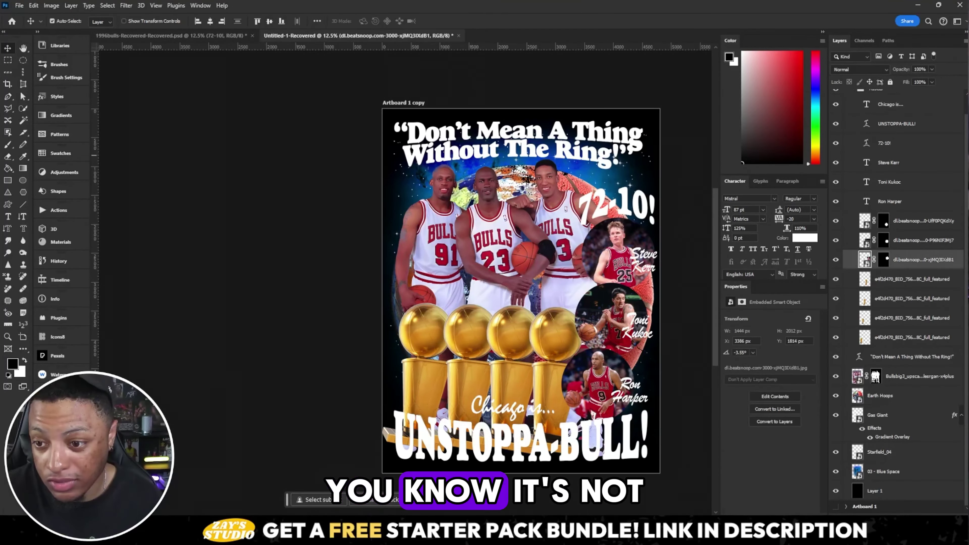
pyautogui.rightClick(931, 259)
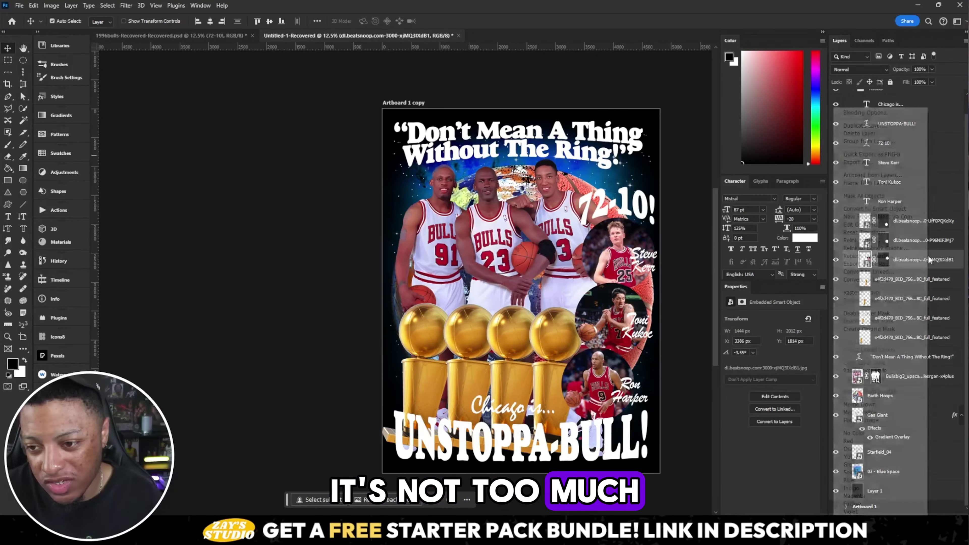
pyautogui.click(888, 112)
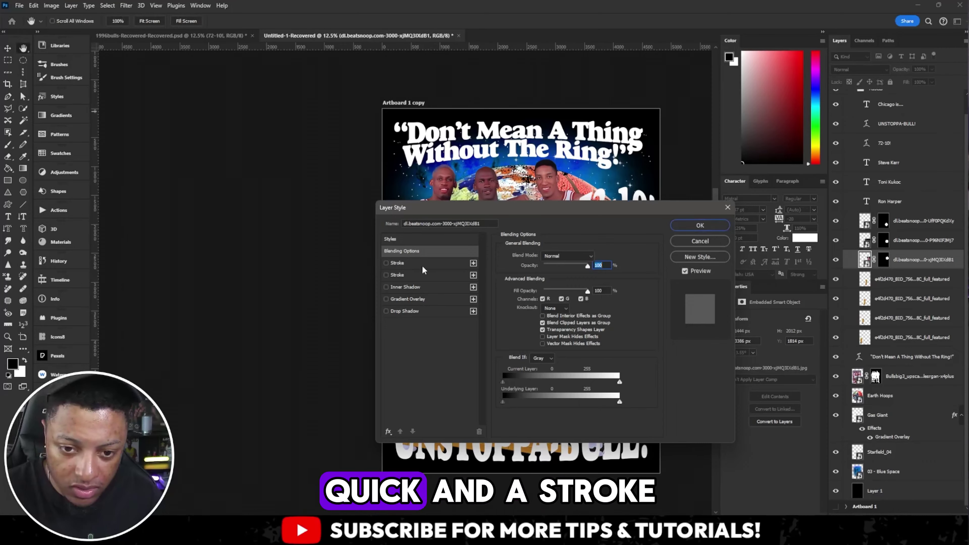
pyautogui.click(421, 266)
pyautogui.moveTo(483, 208); pyautogui.dragTo(248, 191)
pyautogui.click(291, 302)
pyautogui.click(8, 104)
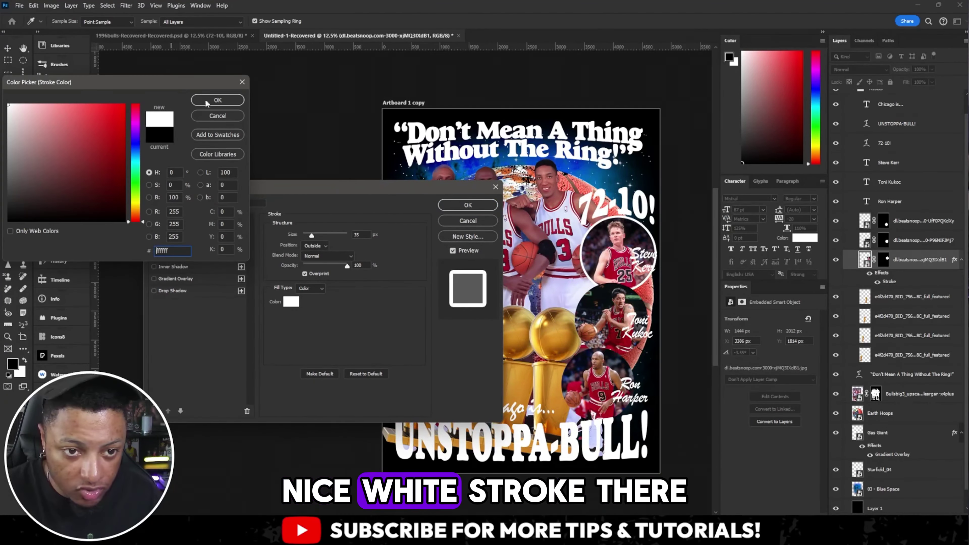
pyautogui.click(217, 100)
pyautogui.click(467, 205)
pyautogui.rightClick(893, 261)
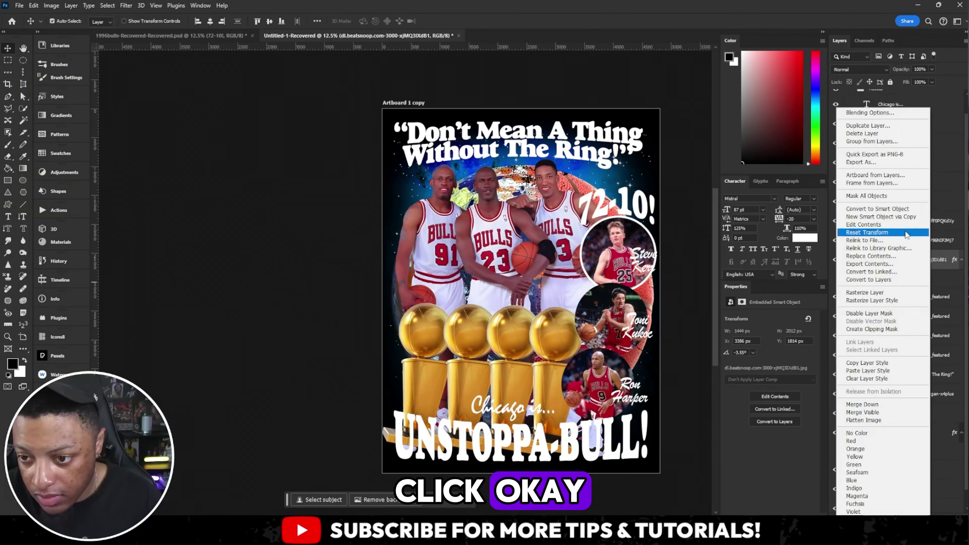
pyautogui.click(885, 362)
# Step: Paste the copied stroke and drop shadow style onto the "Chicago is..." text
pyautogui.rightClick(891, 123)
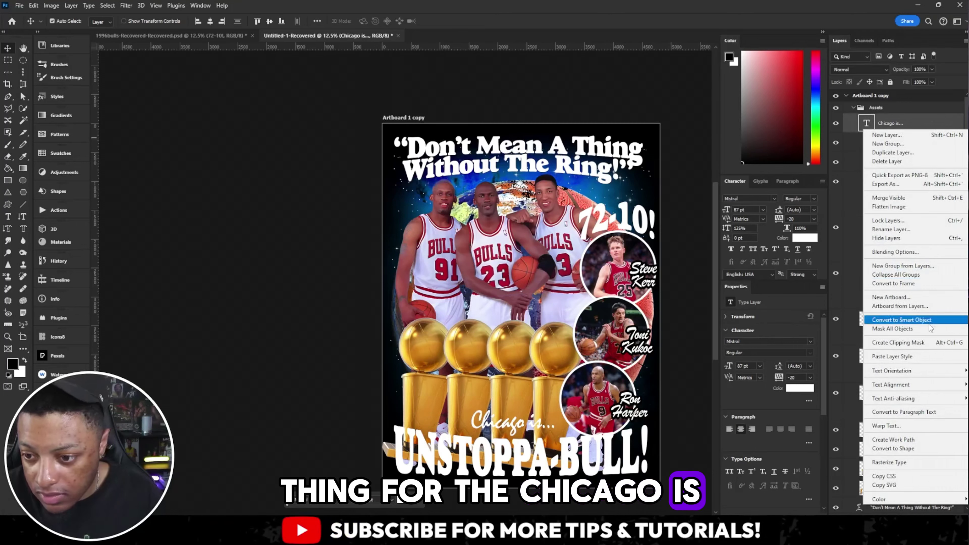
pyautogui.click(889, 325)
# Step: Start a new text layer over the first trophy with vertical and horizontal scale both set to 100%
pyautogui.click(897, 169)
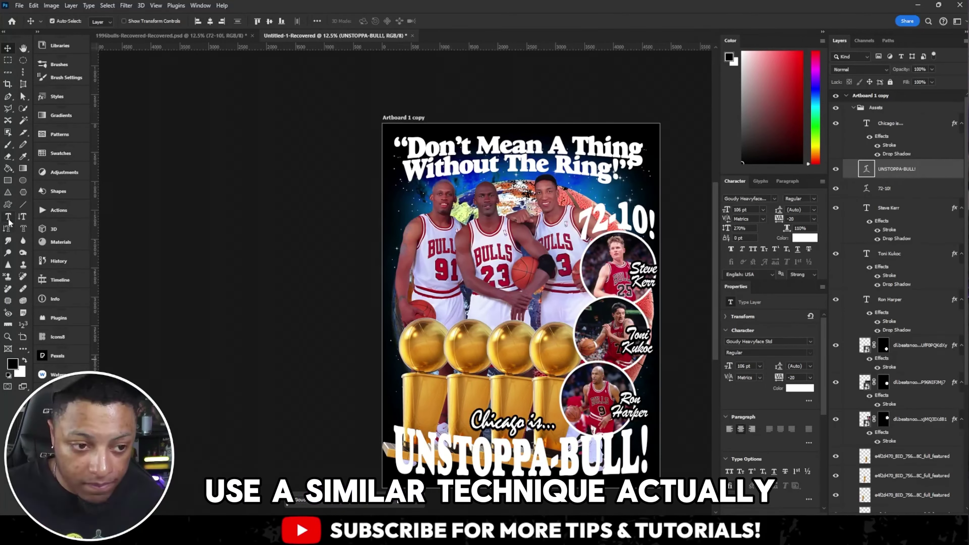
pyautogui.press('t')
pyautogui.click(410, 343)
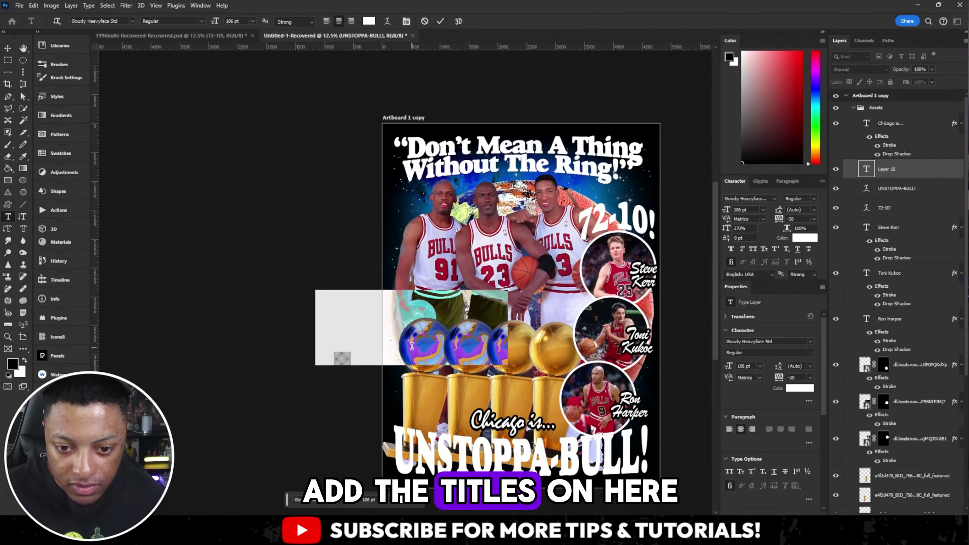
pyautogui.click(721, 228)
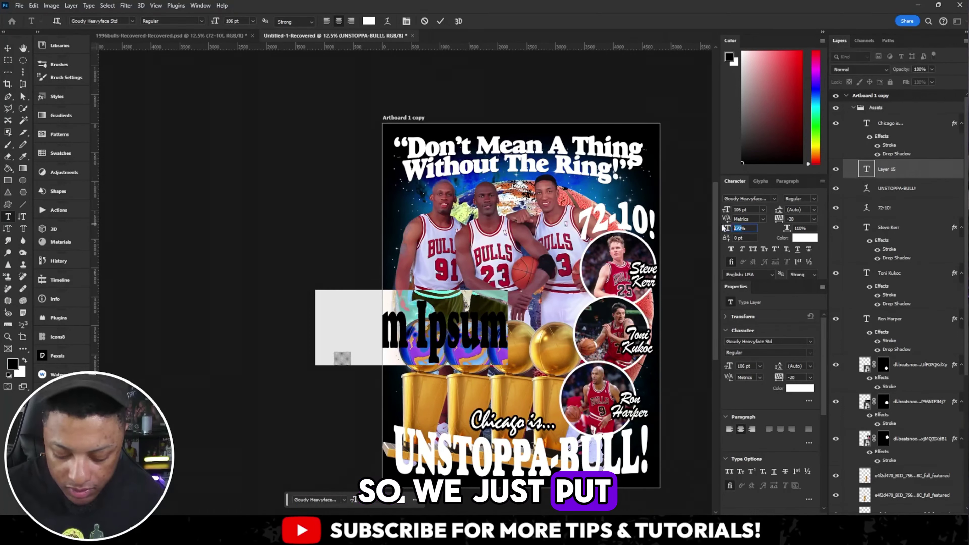
pyautogui.write('100')
pyautogui.press('Return')
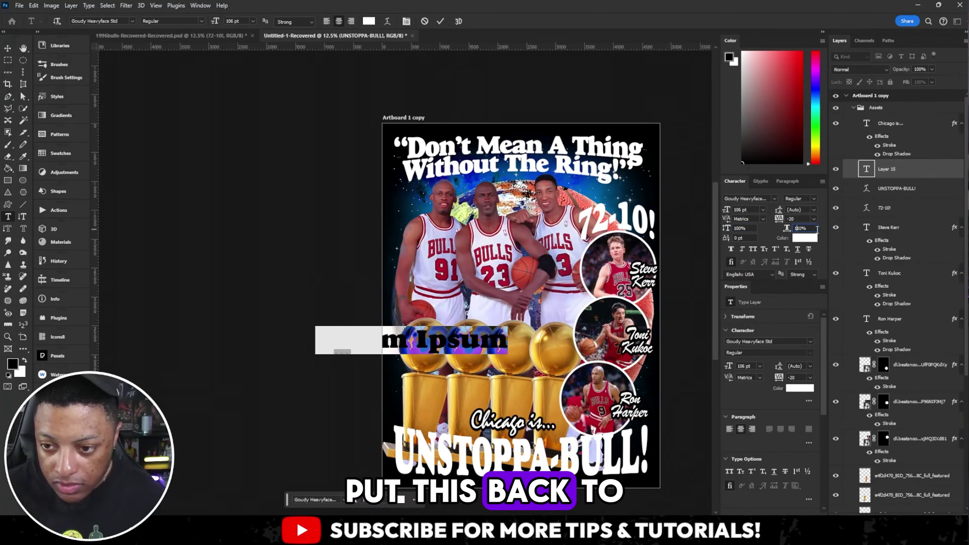
pyautogui.click(816, 228)
pyautogui.write('100')
pyautogui.press('Return')
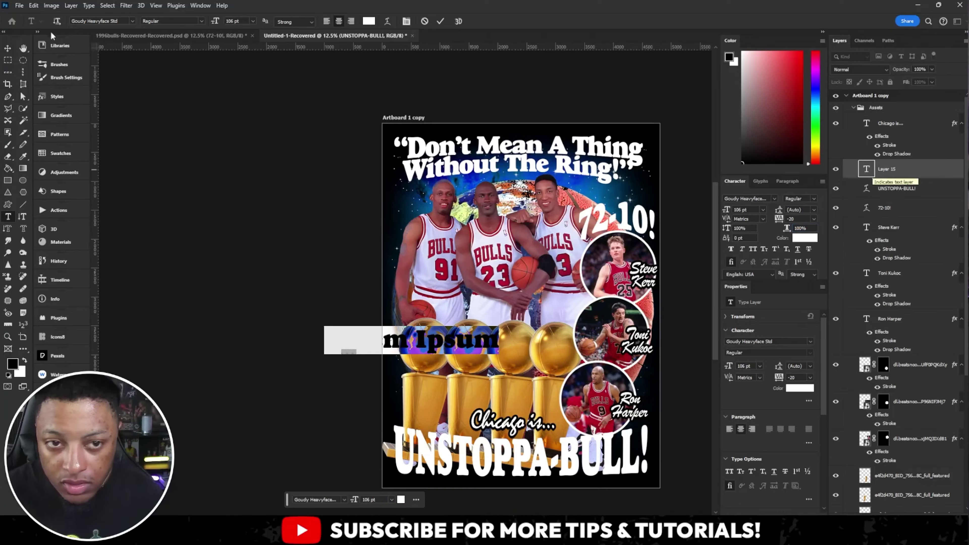
# Step: Enter "1991" in the Mistral font on the first trophy's ball and paste the stroke and drop shadow style onto it
pyautogui.moveTo(119, 21); pyautogui.dragTo(109, 21)
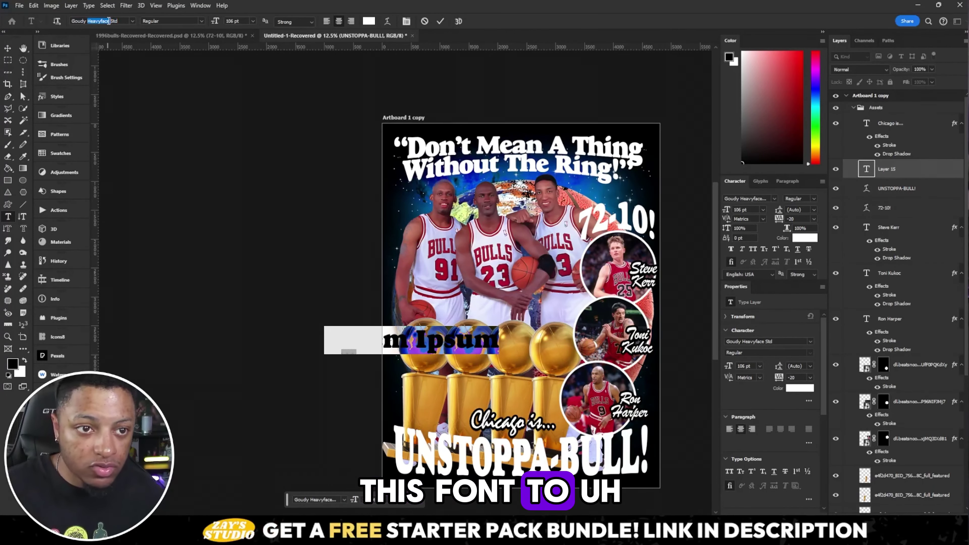
pyautogui.click(133, 21)
pyautogui.click(119, 21)
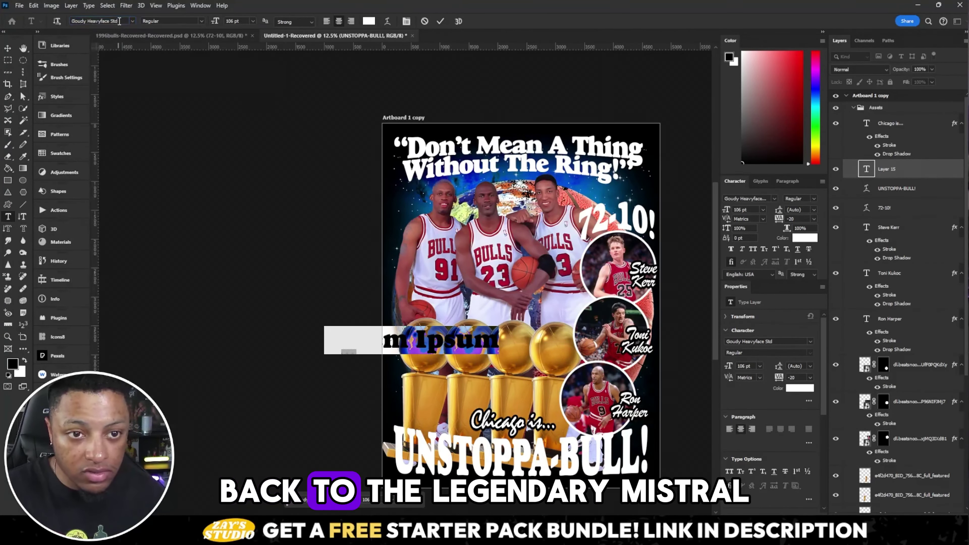
pyautogui.scroll(1, 119, 20)
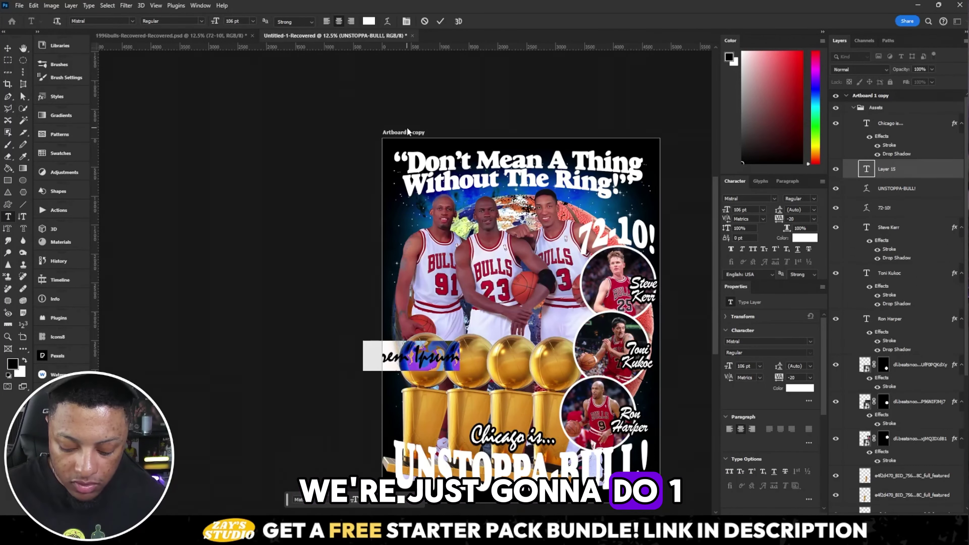
pyautogui.write('1991')
pyautogui.hotkey('ctrl', 'Return')
pyautogui.press('v')
pyautogui.moveTo(432, 358); pyautogui.dragTo(440, 363)
pyautogui.rightClick(922, 171)
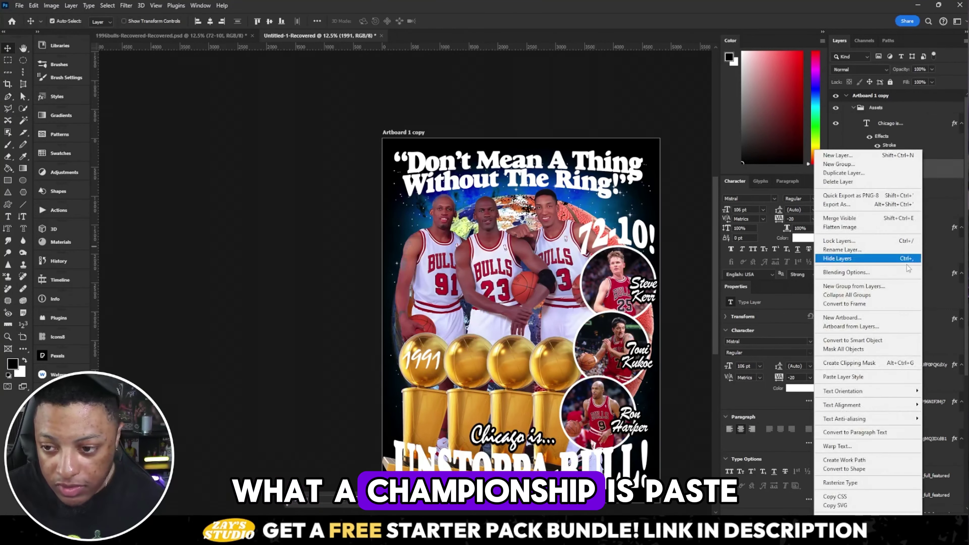
pyautogui.click(850, 339)
# Step: Duplicate the "1991" text into four copies and place one on each trophy's ball
pyautogui.rightClick(904, 169)
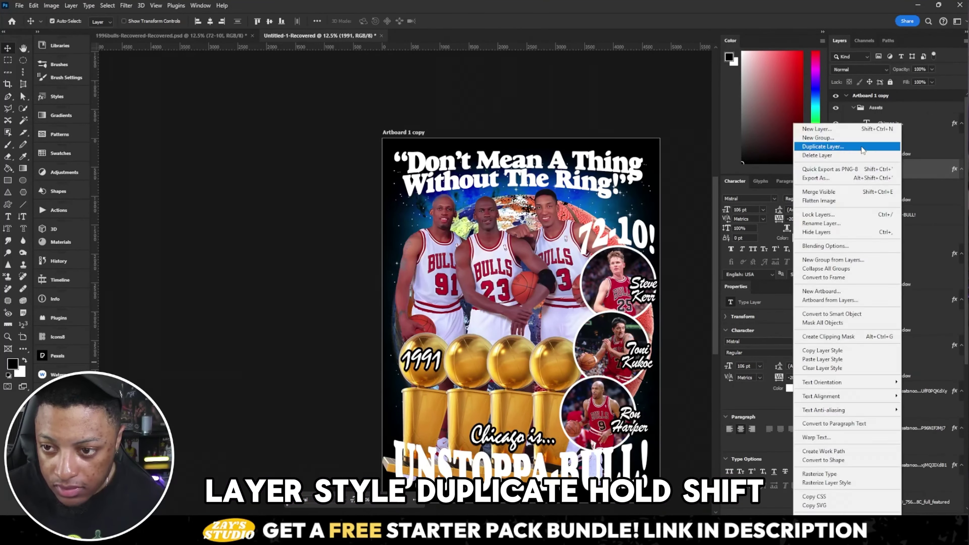
pyautogui.click(834, 145)
pyautogui.press('Return')
pyautogui.rightClick(916, 168)
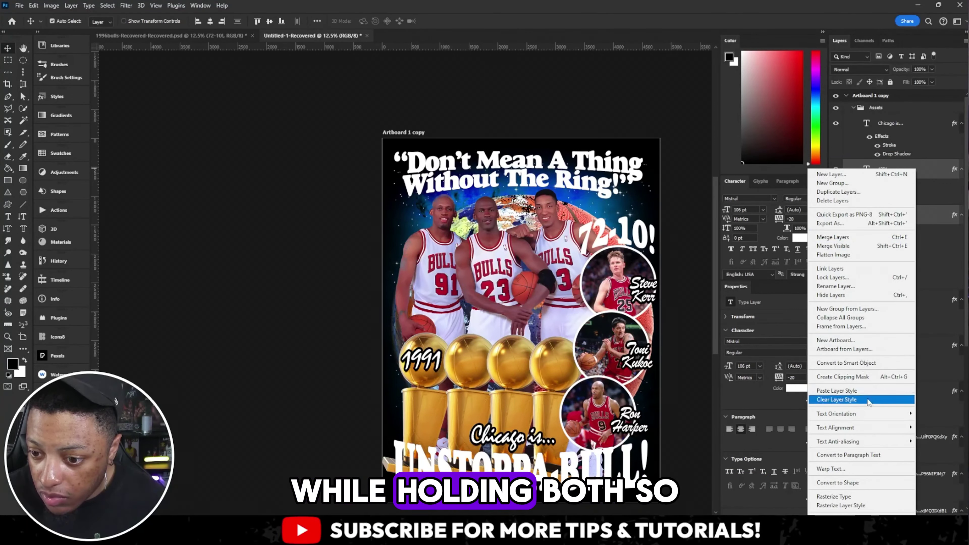
pyautogui.click(871, 192)
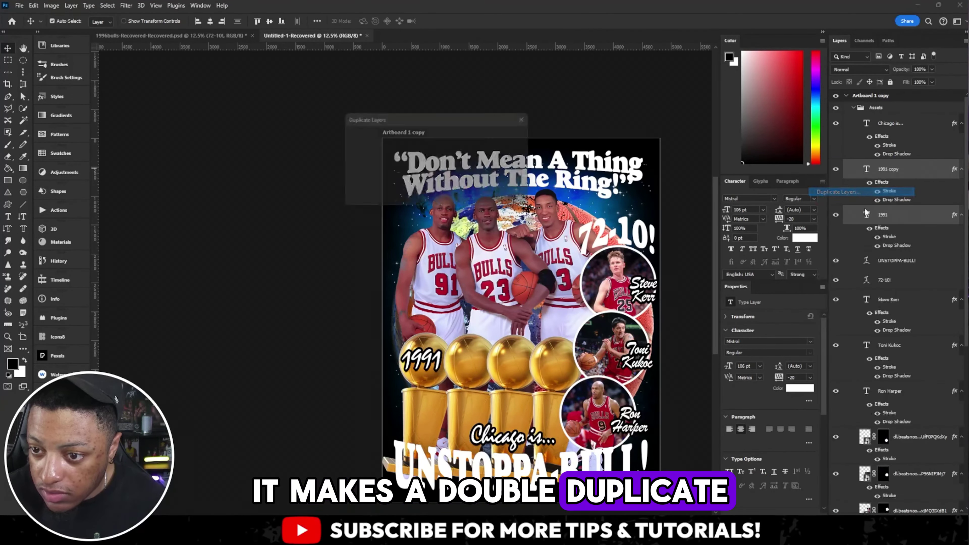
pyautogui.press('Return')
pyautogui.moveTo(432, 365); pyautogui.dragTo(479, 363)
pyautogui.click(434, 365)
pyautogui.moveTo(492, 365); pyautogui.dragTo(495, 365)
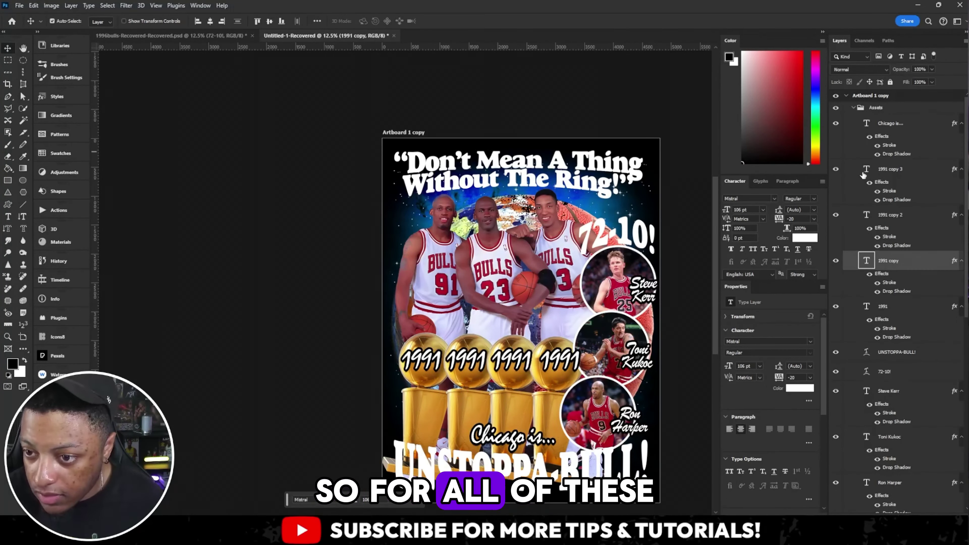
# Step: Reduce the font size of the four "1991" texts on the trophies to 80 pt
pyautogui.click(866, 170)
pyautogui.doubleClick(865, 214)
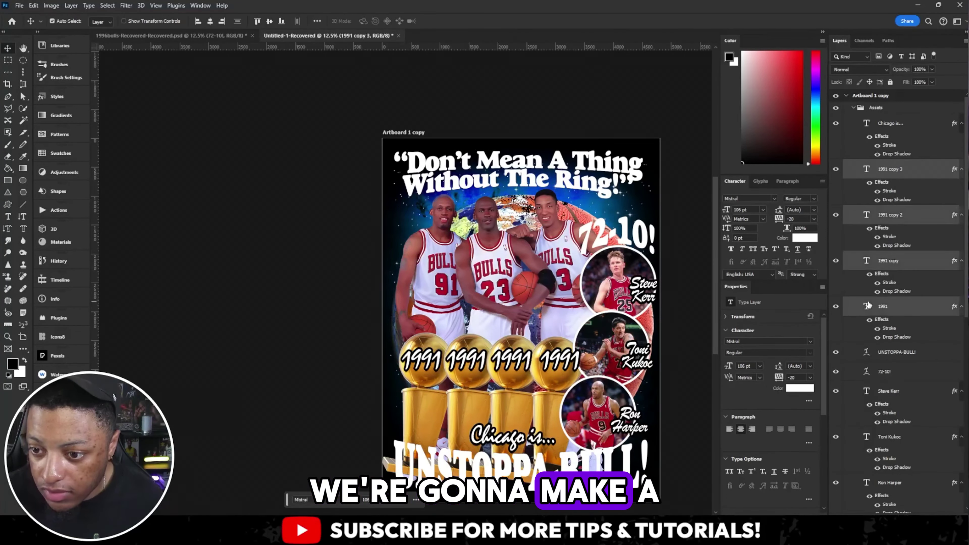
pyautogui.moveTo(215, 21); pyautogui.dragTo(196, 20)
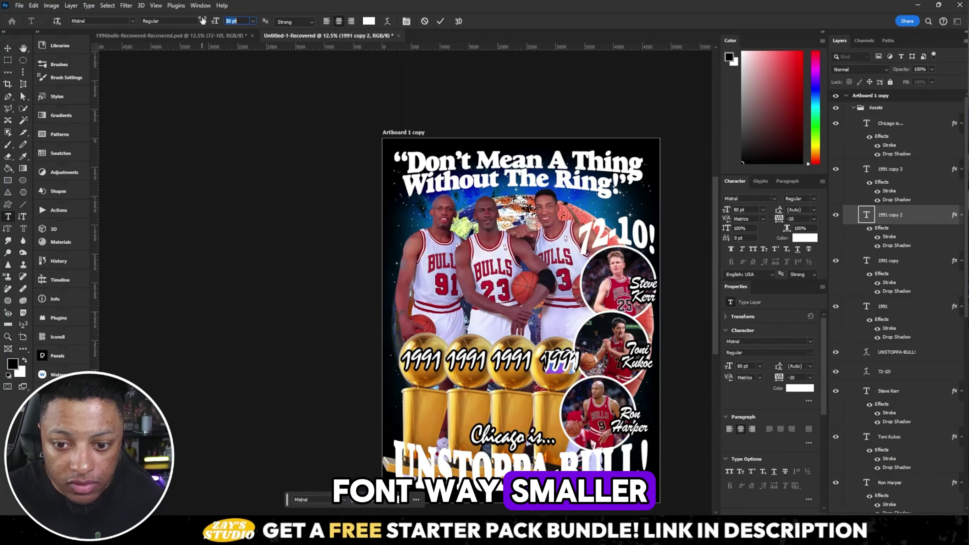
pyautogui.doubleClick(870, 256)
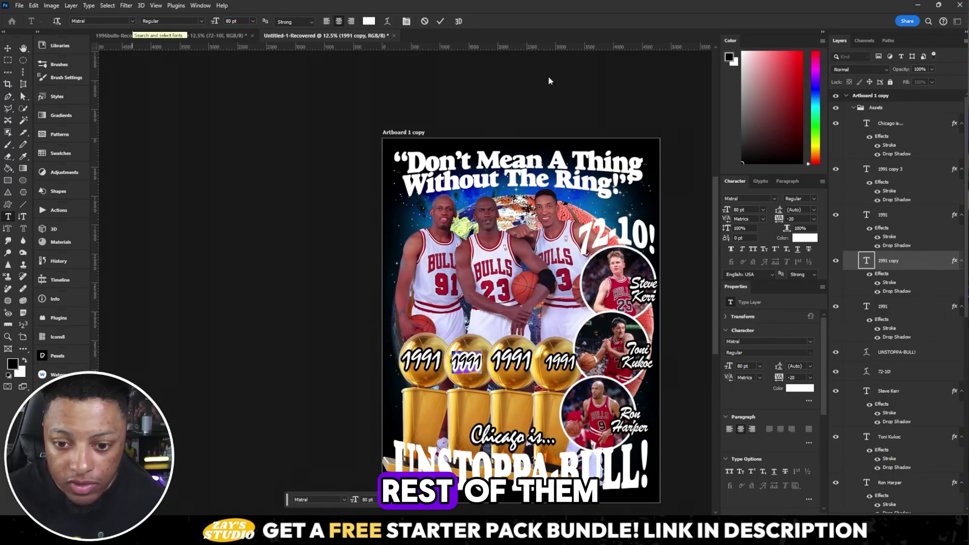
pyautogui.doubleClick(866, 169)
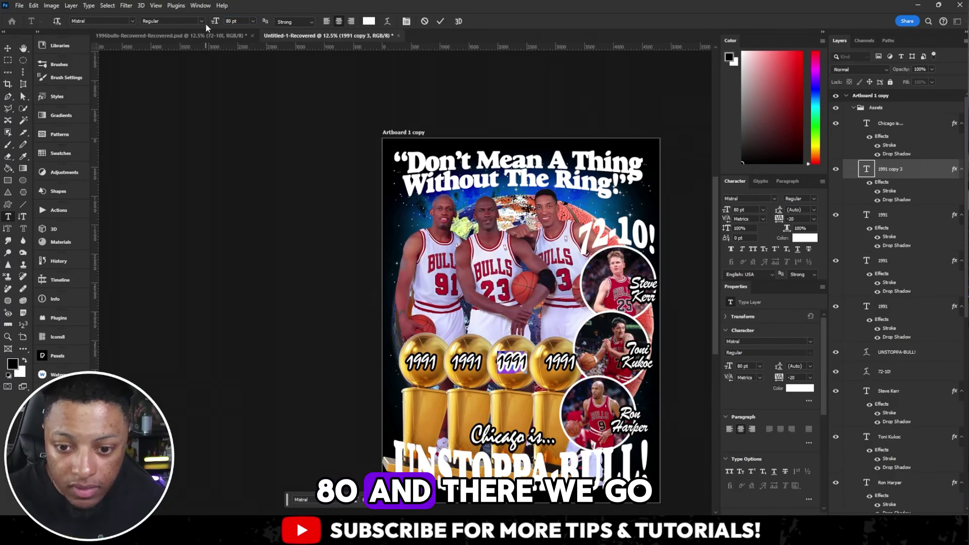
# Step: Change the year texts on the second, third and fourth trophies to 1992, 1993 and 1996
pyautogui.click(475, 362)
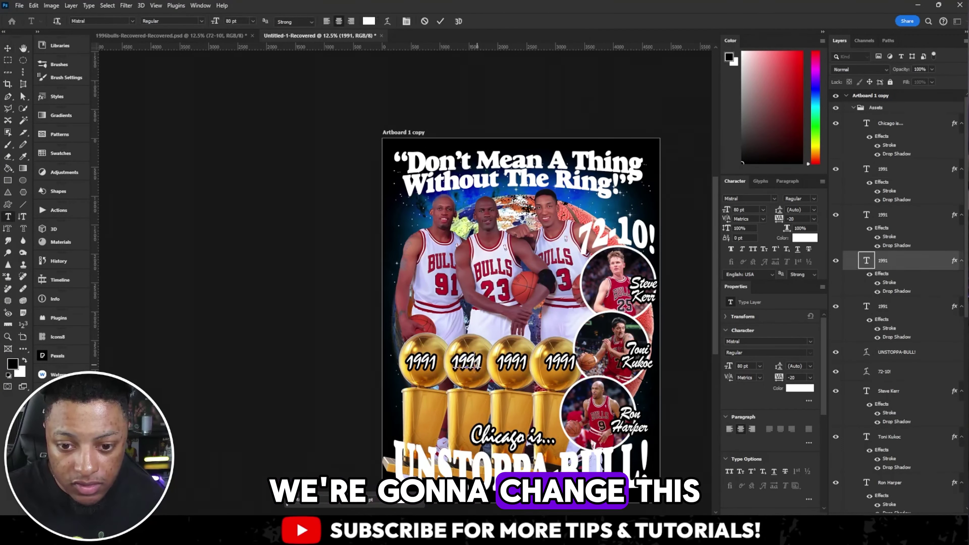
pyautogui.click(501, 367)
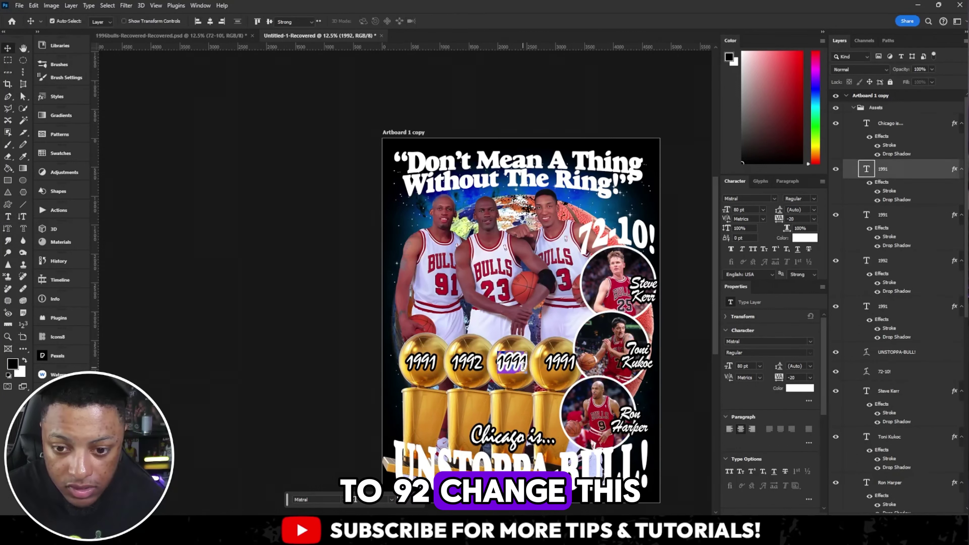
pyautogui.click(563, 365)
pyautogui.press('BackSpace')
pyautogui.write('6')
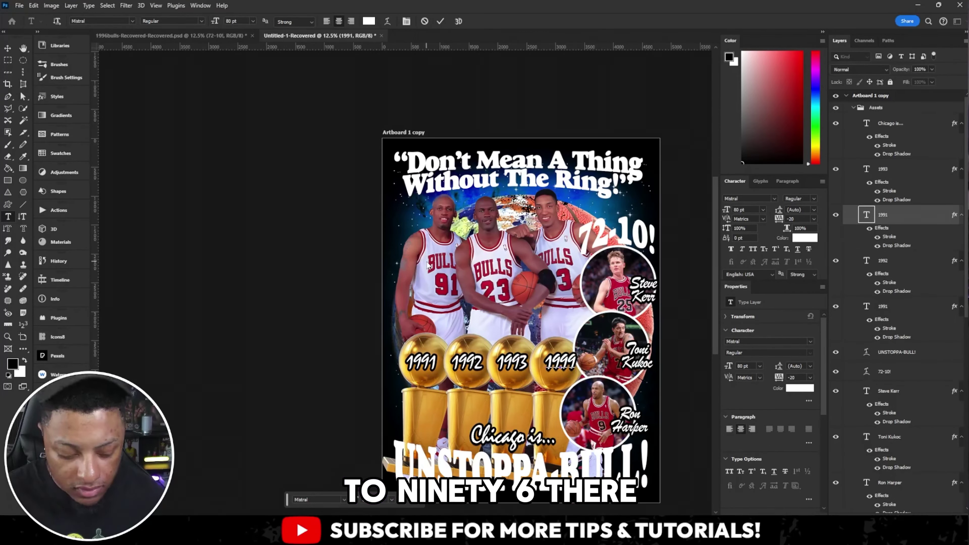
pyautogui.hotkey('ctrl', 'Return')
pyautogui.press('v')
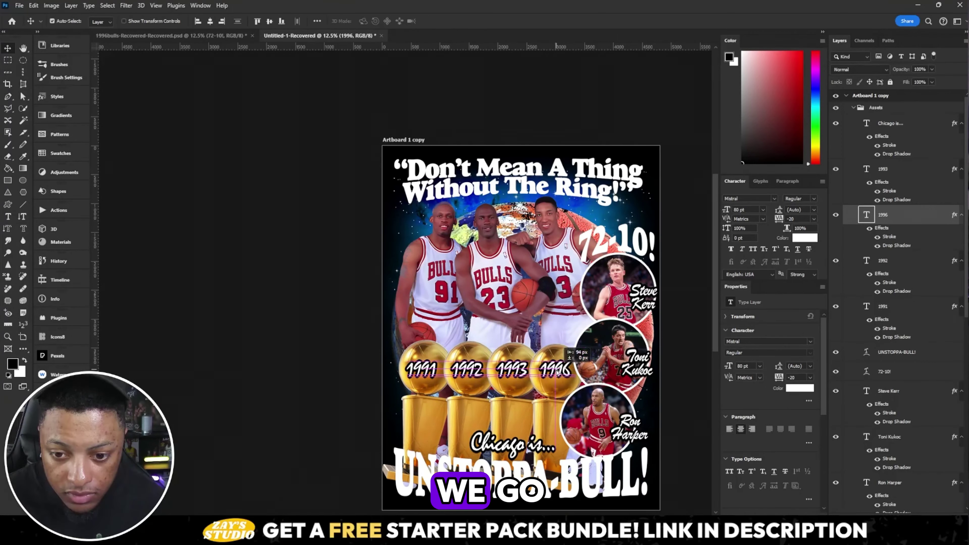
# Step: Fine-tune the positions of the year texts so each is centered on its trophy's ball
pyautogui.moveTo(509, 372); pyautogui.dragTo(510, 372)
pyautogui.click(466, 368)
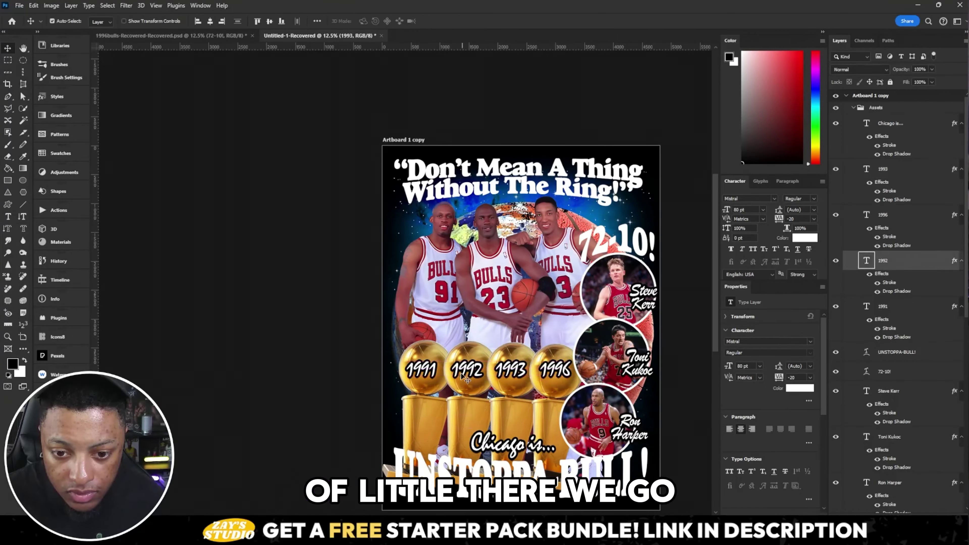
pyautogui.click(422, 367)
# Step: Paste the copied stroke and drop shadow layer style onto the "72-10!" text
pyautogui.click(626, 466)
pyautogui.scroll(-3, 576, 298)
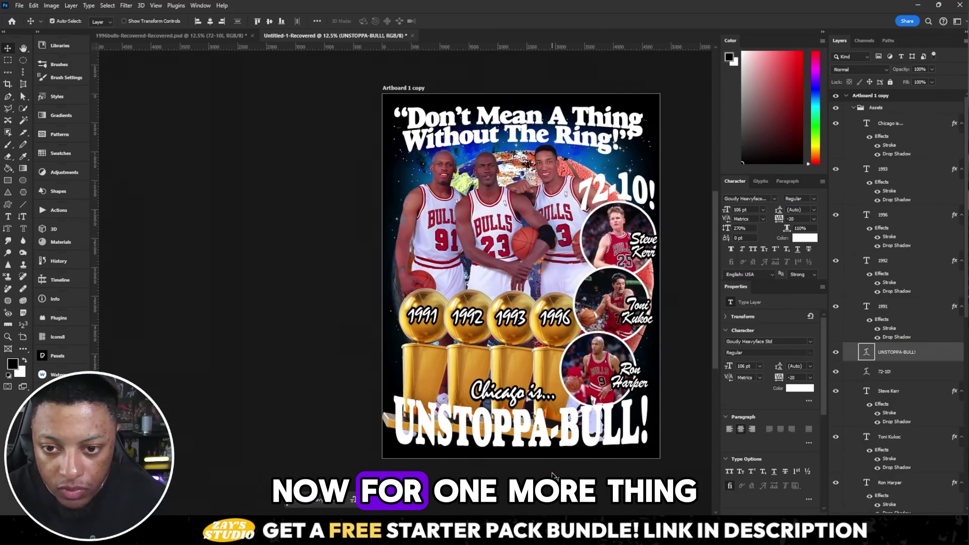
pyautogui.hscroll(3, 577, 298)
pyautogui.click(594, 201)
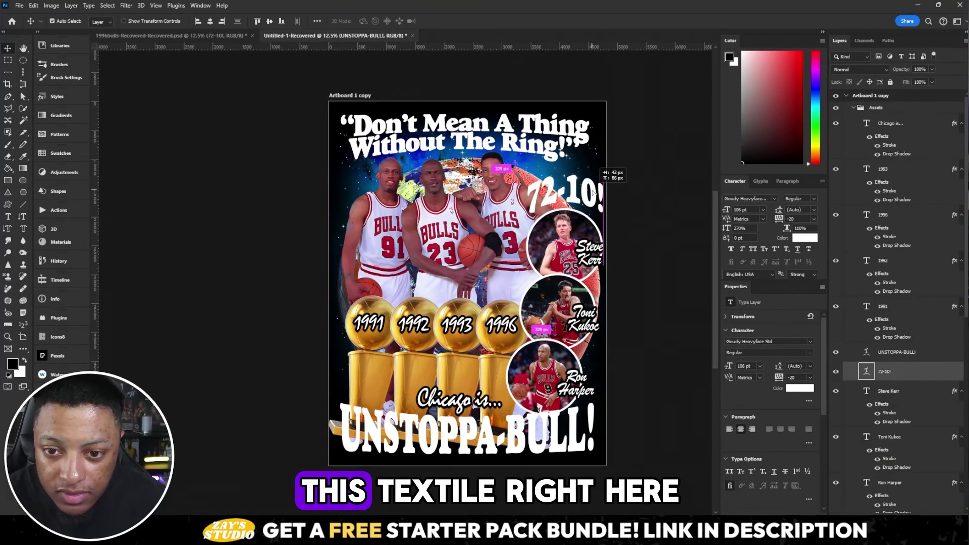
pyautogui.doubleClick(602, 196)
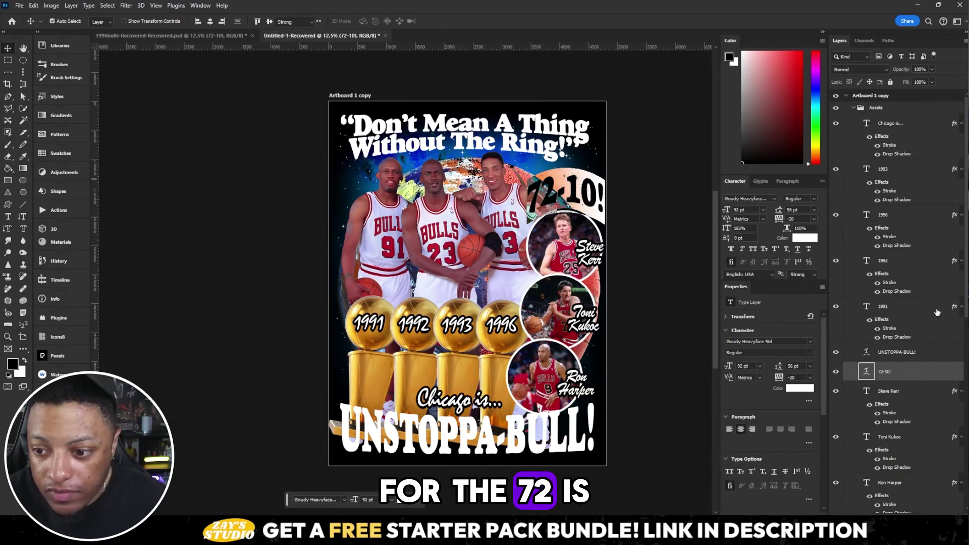
pyautogui.rightClick(933, 370)
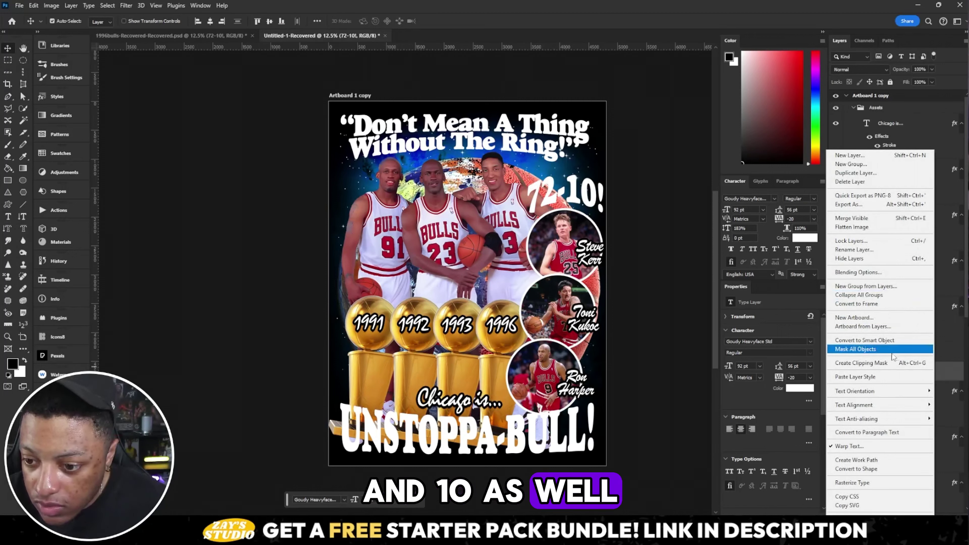
pyautogui.click(881, 377)
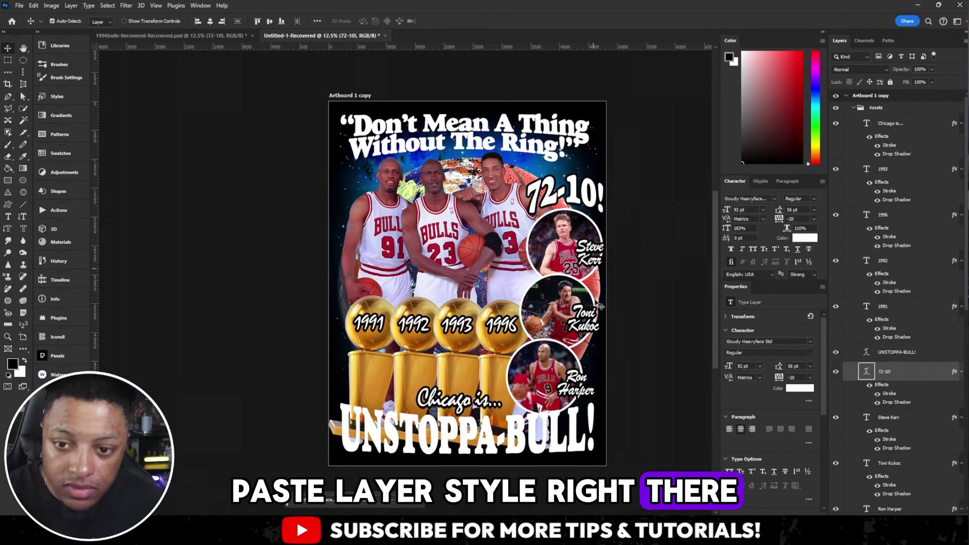
# Step: Duplicate the "UNSTOPPA-BULL!" text layer
pyautogui.hotkey('alt', ']')
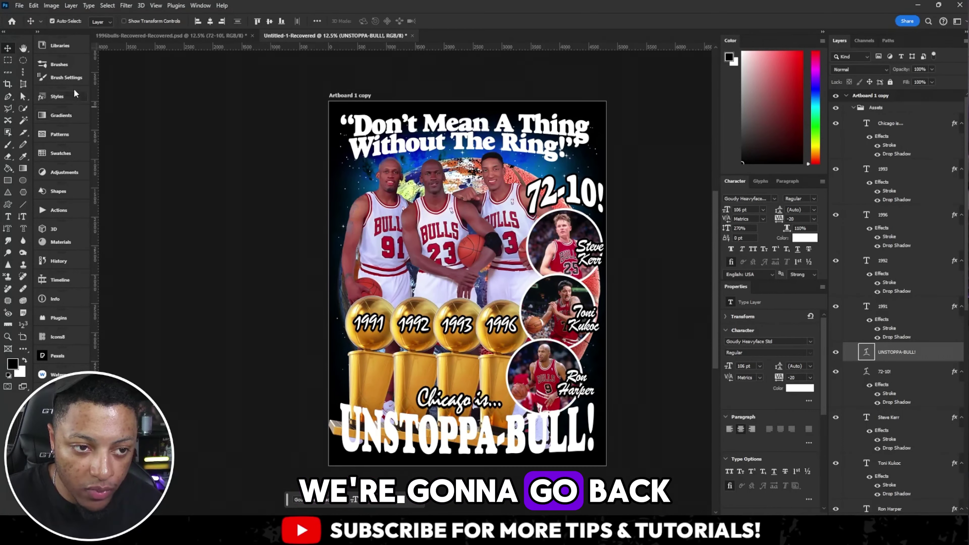
pyautogui.click(72, 96)
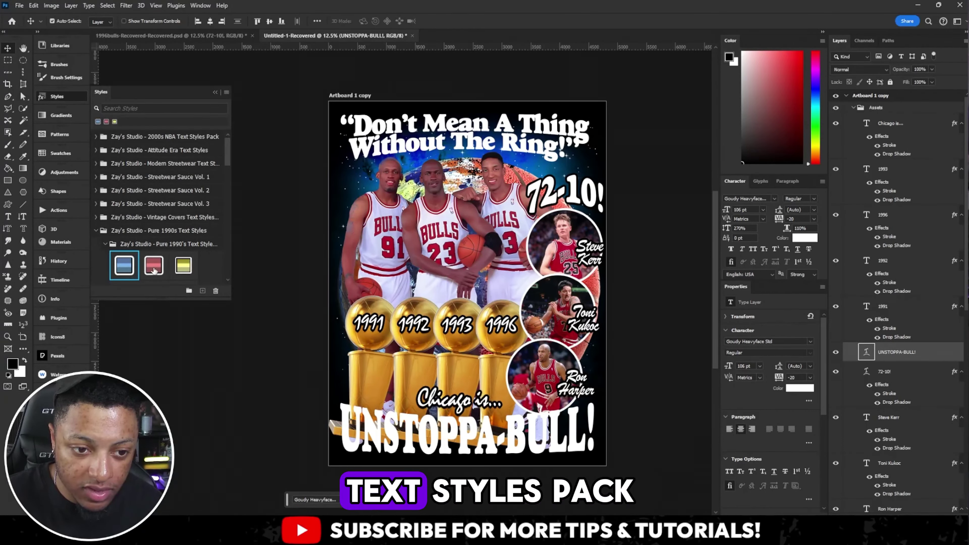
pyautogui.rightClick(923, 354)
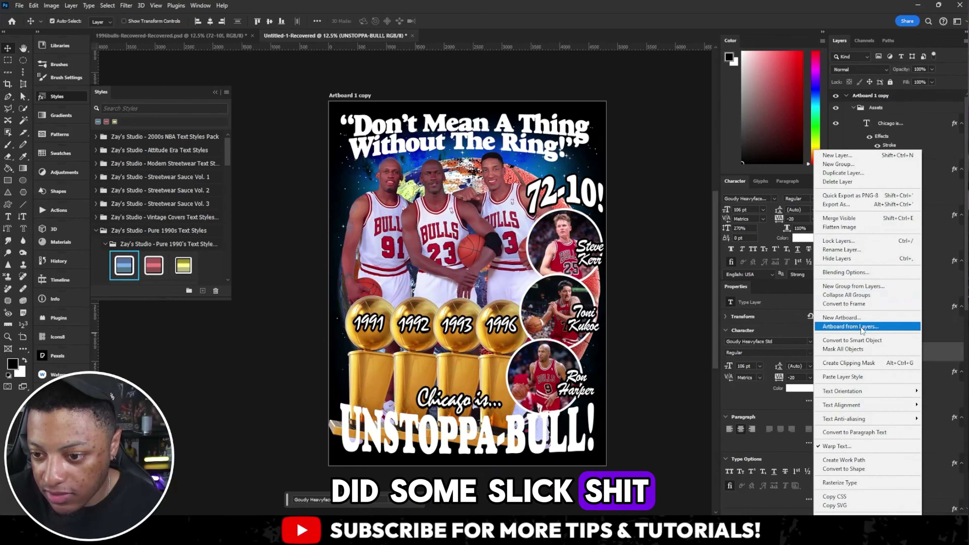
pyautogui.click(864, 179)
pyautogui.click(512, 141)
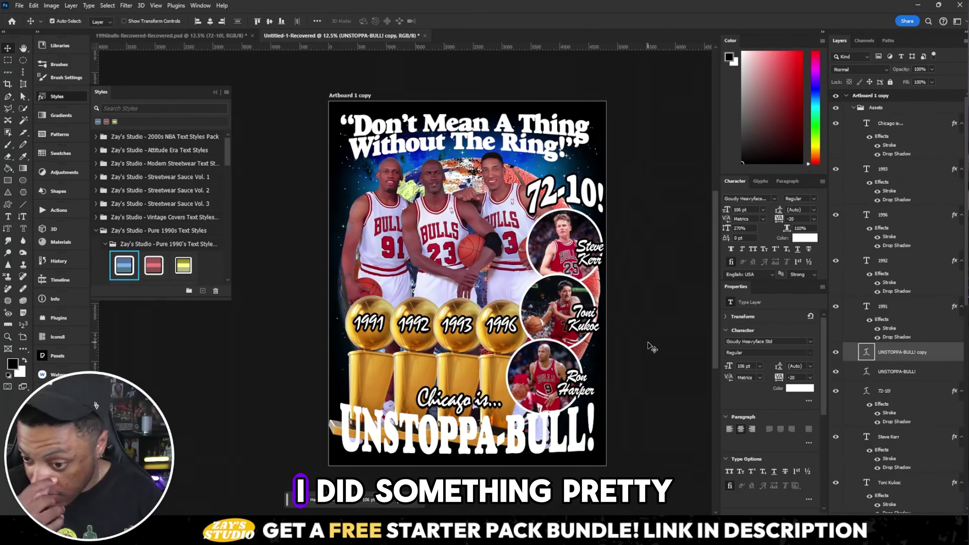
# Step: Enlarge the "Chicago is..." text to about 116 pt and apply the blue Pure 1990's text style to the "UNSTOPPA-BULL!" copy
pyautogui.click(237, 35)
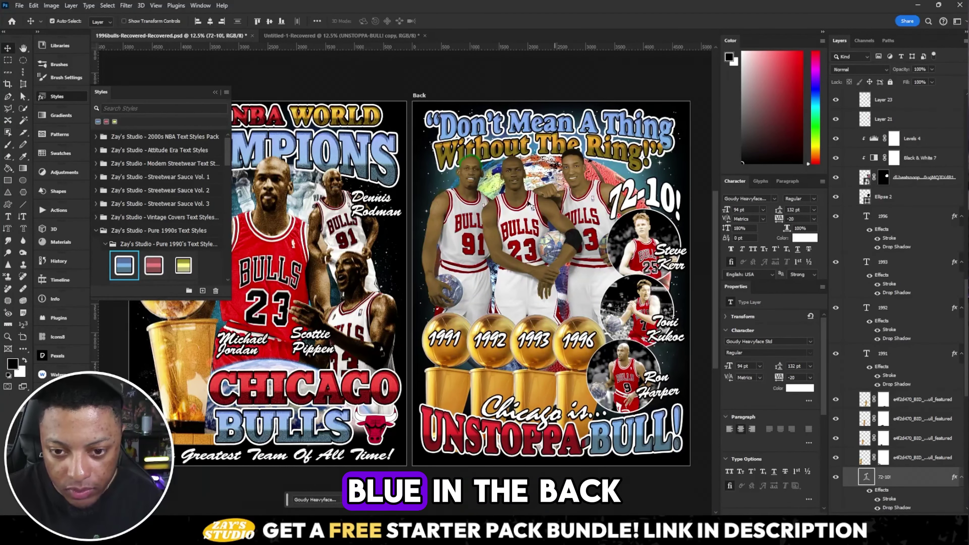
pyautogui.hotkey('ctrl', 'Tab')
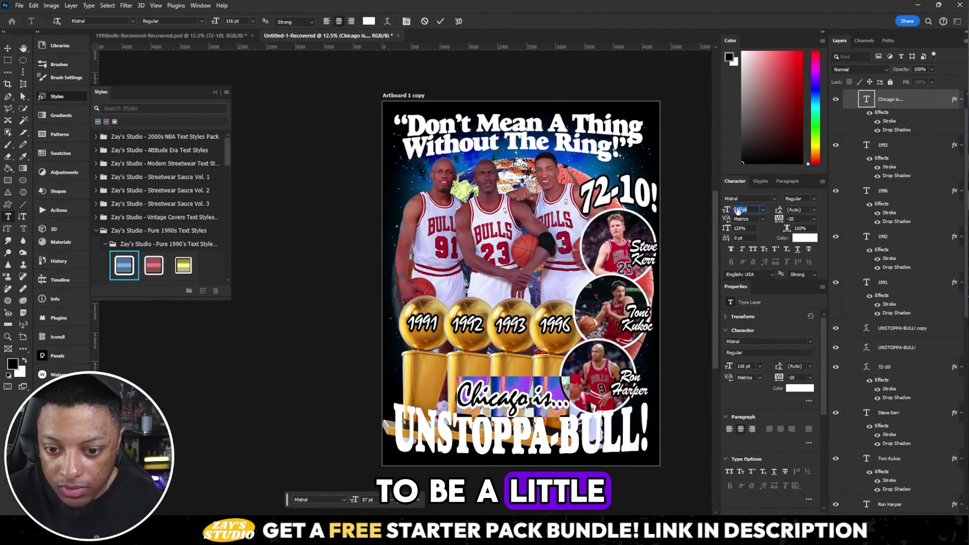
pyautogui.moveTo(879, 326); pyautogui.dragTo(879, 328)
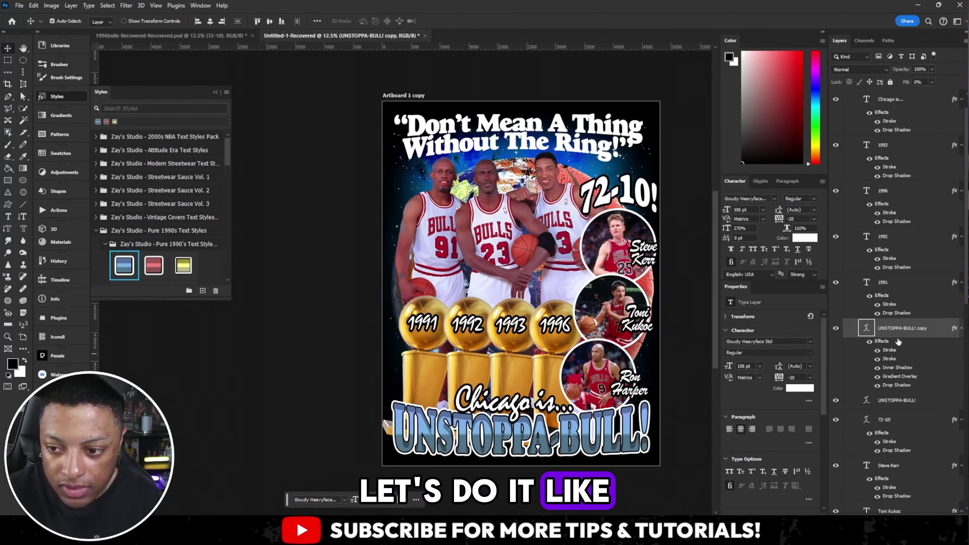
# Step: Copy the layer style of the front design's CHICAGO text and paste it onto the original "UNSTOPPA-BULL!" layer beneath the blue copy
pyautogui.click(893, 405)
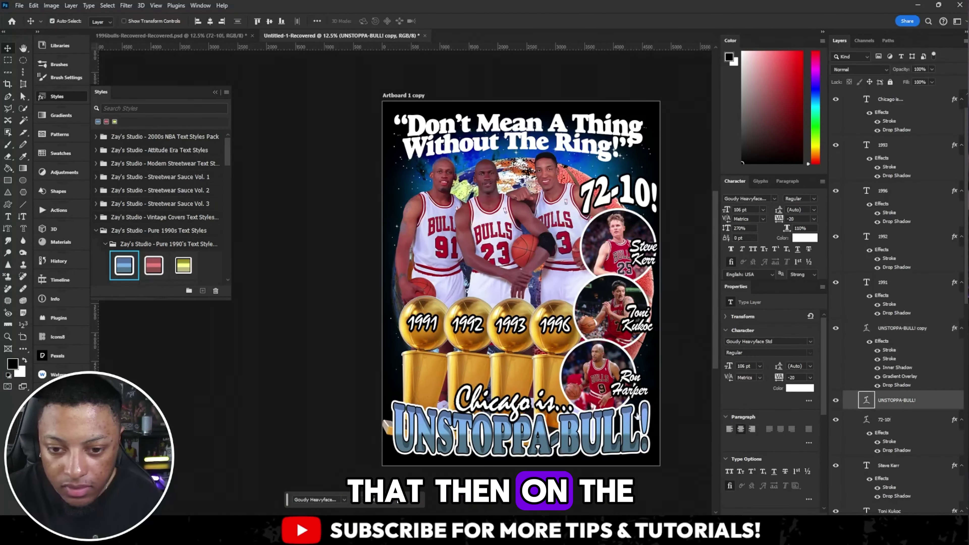
pyautogui.click(214, 35)
pyautogui.hotkey('ctrl', 'Tab')
pyautogui.rightClick(874, 431)
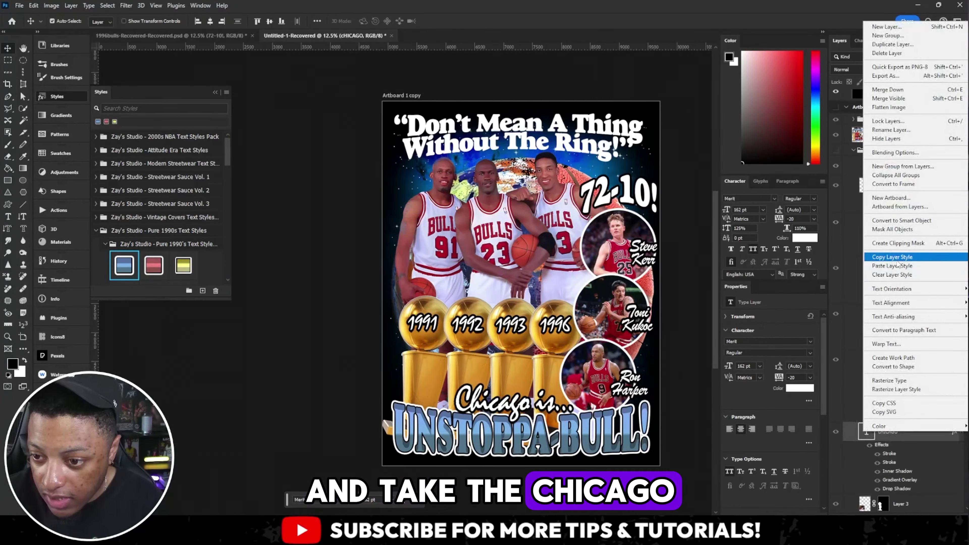
pyautogui.click(896, 258)
pyautogui.scroll(-5, 896, 277)
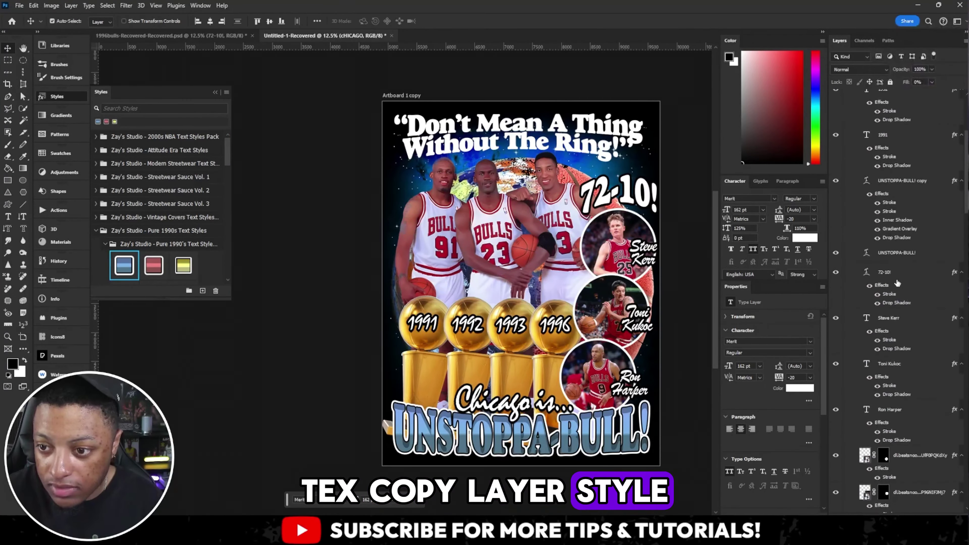
pyautogui.rightClick(897, 253)
pyautogui.click(919, 267)
pyautogui.click(835, 180)
pyautogui.click(836, 181)
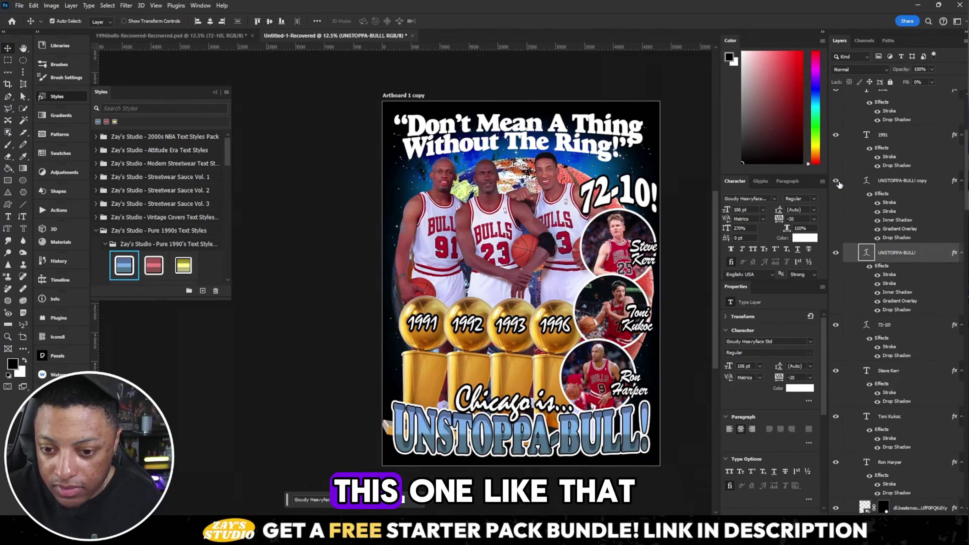
# Step: Rasterize the type and the layer style of the blue "UNSTOPPA-BULL!" copy
pyautogui.click(895, 186)
pyautogui.click(888, 519)
pyautogui.press('m')
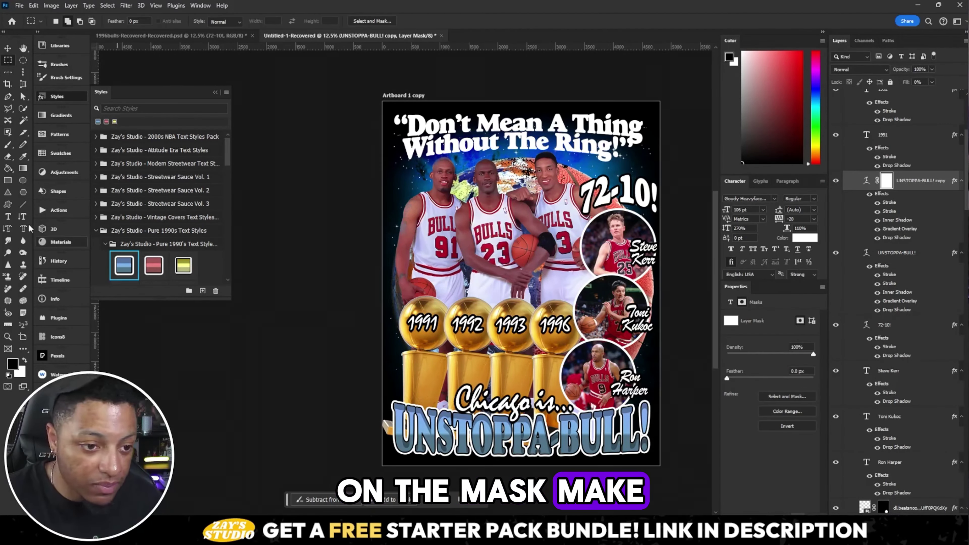
pyautogui.scroll(-2, 896, 229)
pyautogui.rightClick(893, 100)
pyautogui.click(889, 245)
pyautogui.press('b')
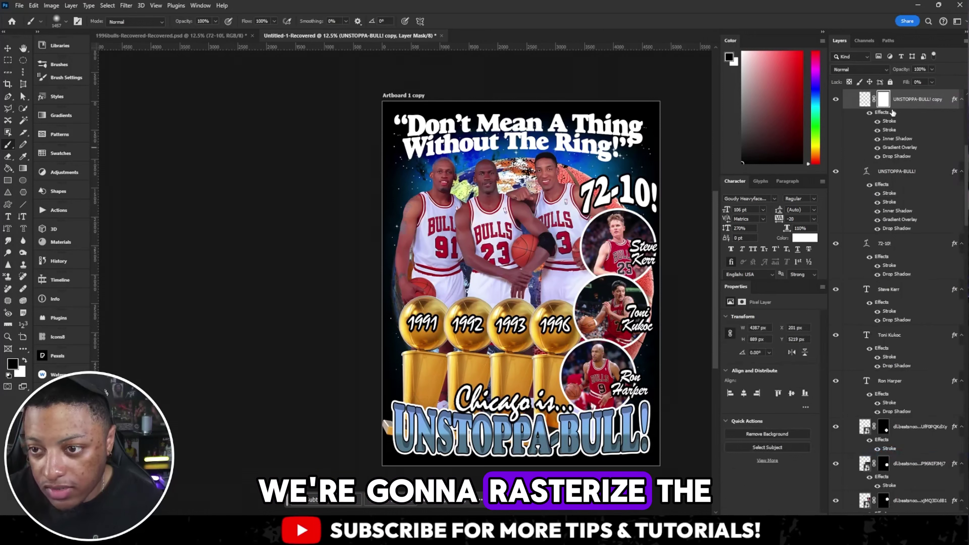
pyautogui.rightClick(891, 103)
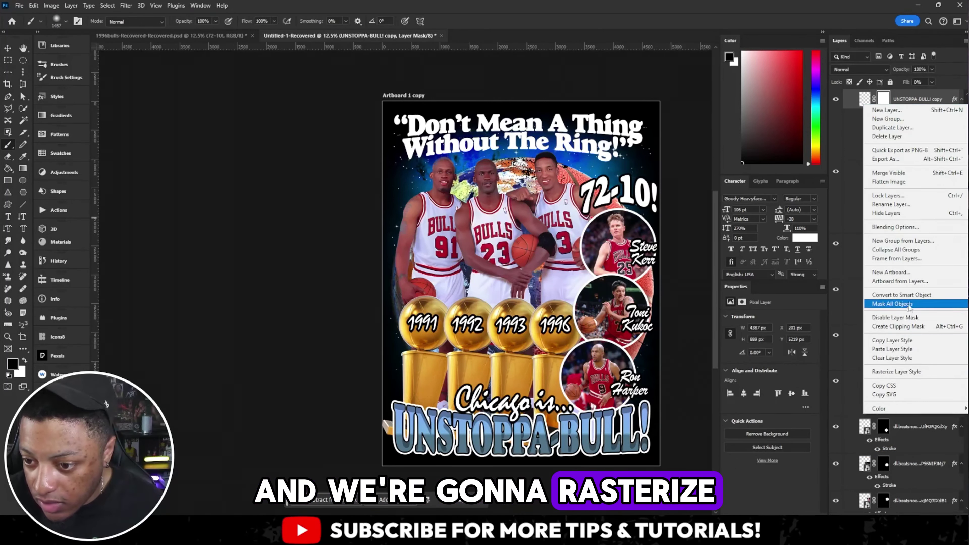
pyautogui.click(896, 371)
# Step: Mask the rasterized blue copy and paint out its "UNSTOPPA" part with a soft round brush, refining the edge at 401 px
pyautogui.rightClick(891, 101)
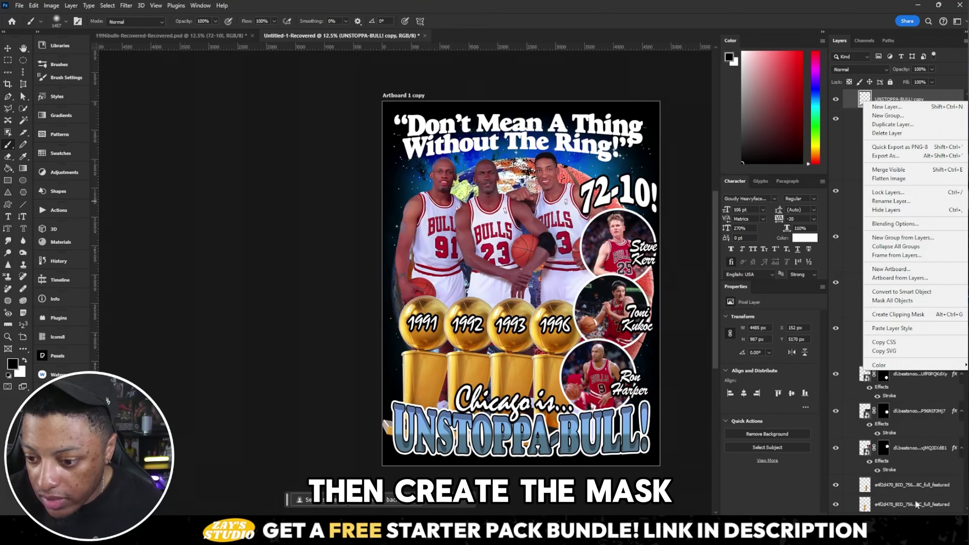
pyautogui.click(915, 505)
pyautogui.click(913, 512)
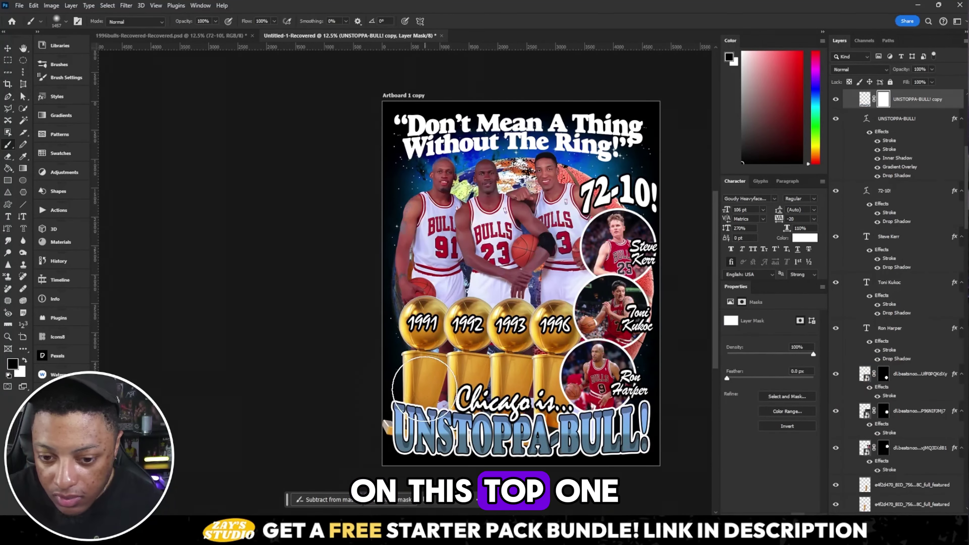
pyautogui.moveTo(423, 387)
pyautogui.mouseDown()
pyautogui.moveTo(469, 431)
pyautogui.moveTo(526, 431)
pyautogui.moveTo(439, 439)
pyautogui.mouseUp()
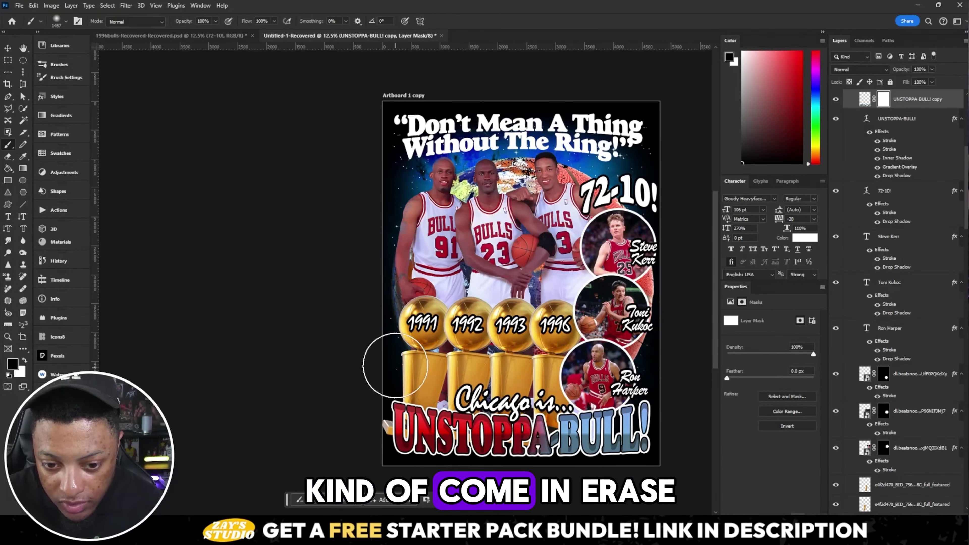
pyautogui.click(66, 21)
pyautogui.moveTo(107, 51); pyautogui.dragTo(101, 51)
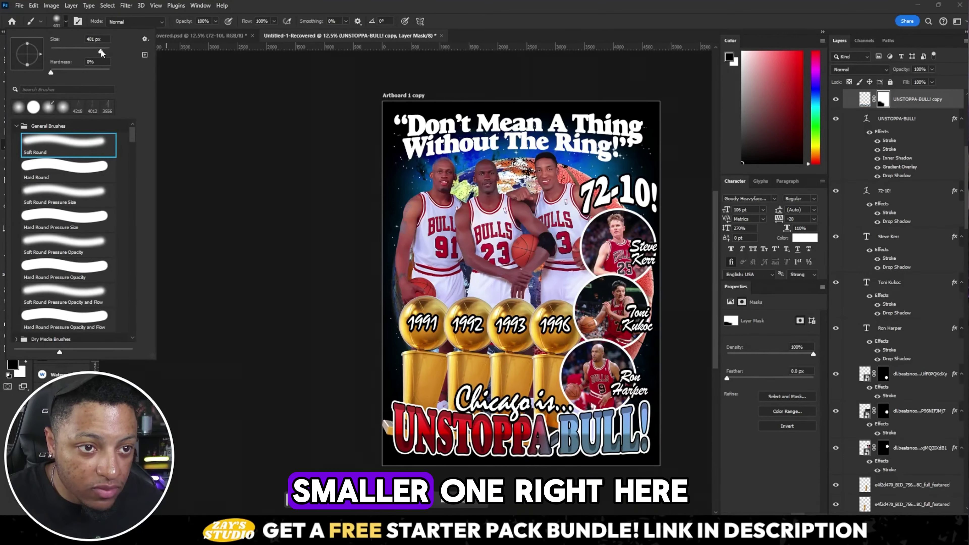
pyautogui.click(544, 435)
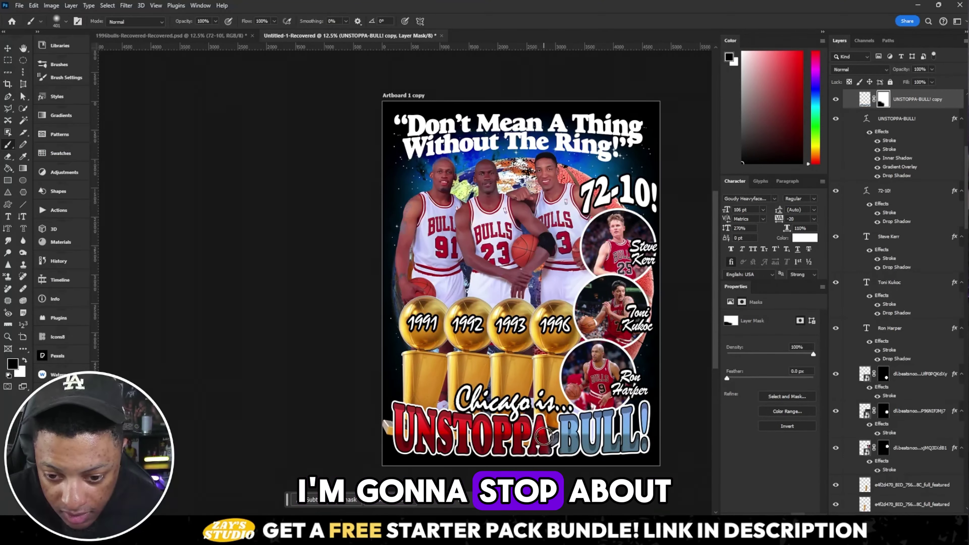
pyautogui.click(171, 35)
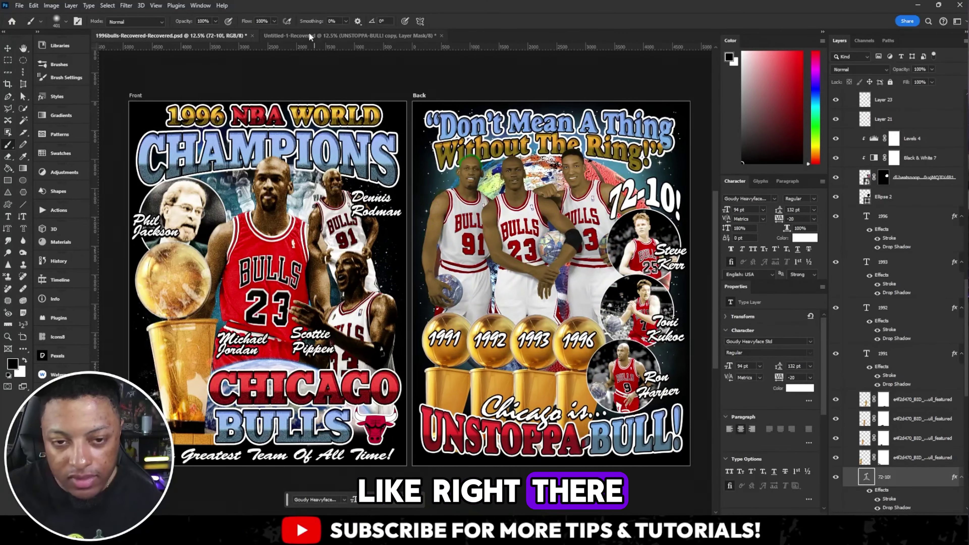
pyautogui.click(341, 35)
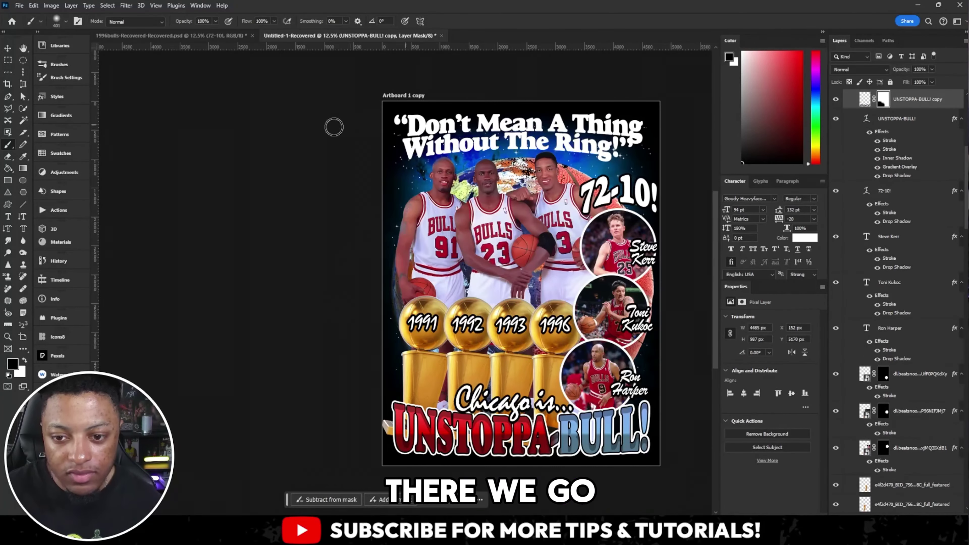
# Step: Duplicate the "Don't Mean A Thing Without The Ring!" text layer
pyautogui.press('v')
pyautogui.scroll(-3, 900, 458)
pyautogui.click(900, 502)
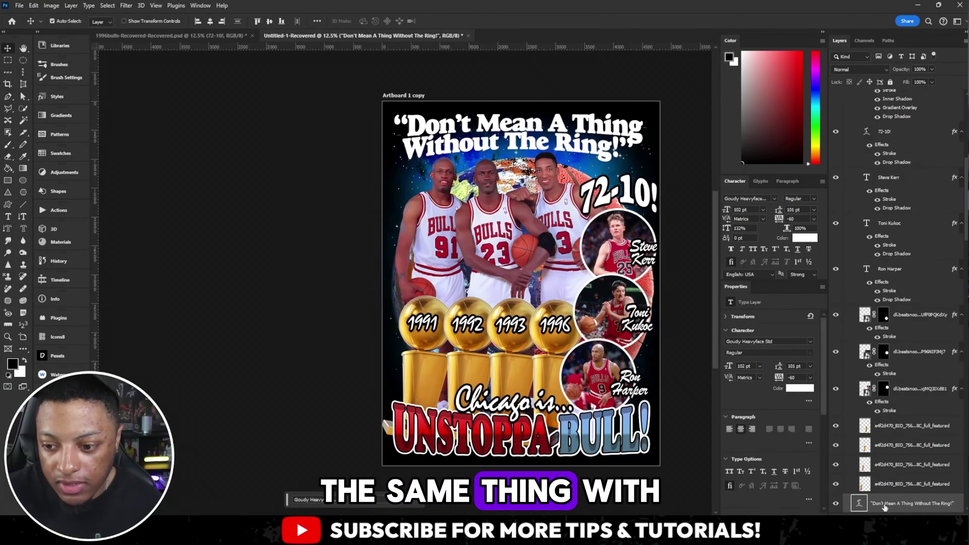
pyautogui.rightClick(900, 503)
pyautogui.click(908, 218)
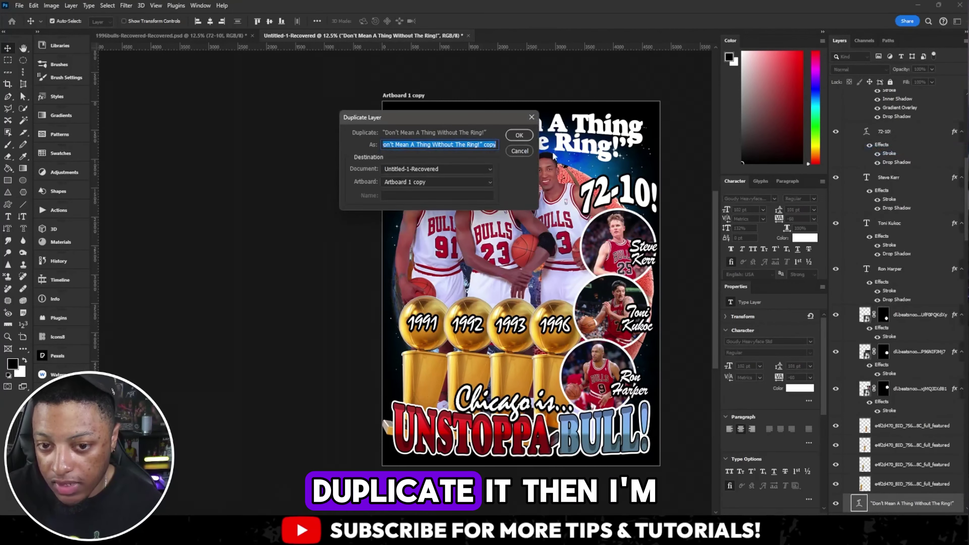
pyautogui.press('Return')
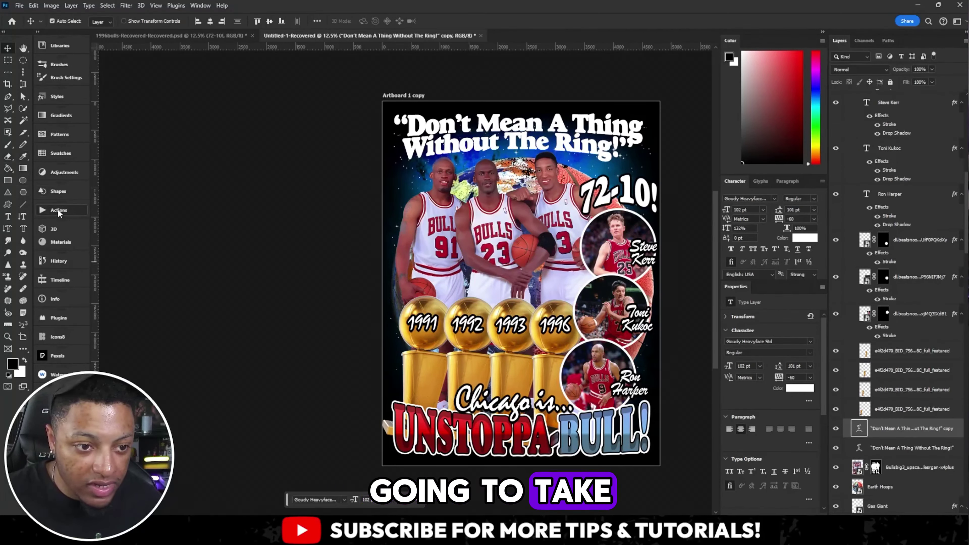
# Step: Paste the gold "1996 nba world" layer style onto the quote copy and apply the blue Pure 1990's style to the original quote layer
pyautogui.click(57, 97)
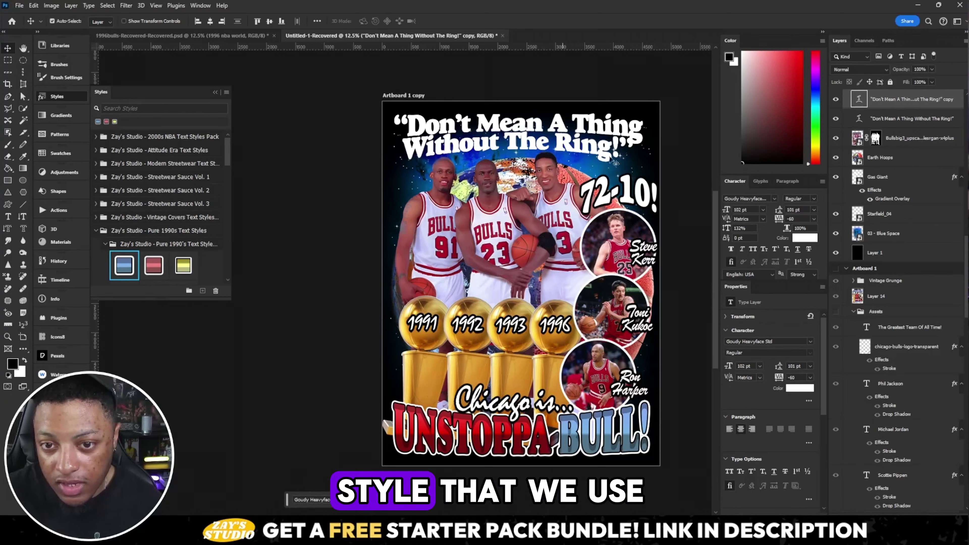
pyautogui.rightClick(862, 100)
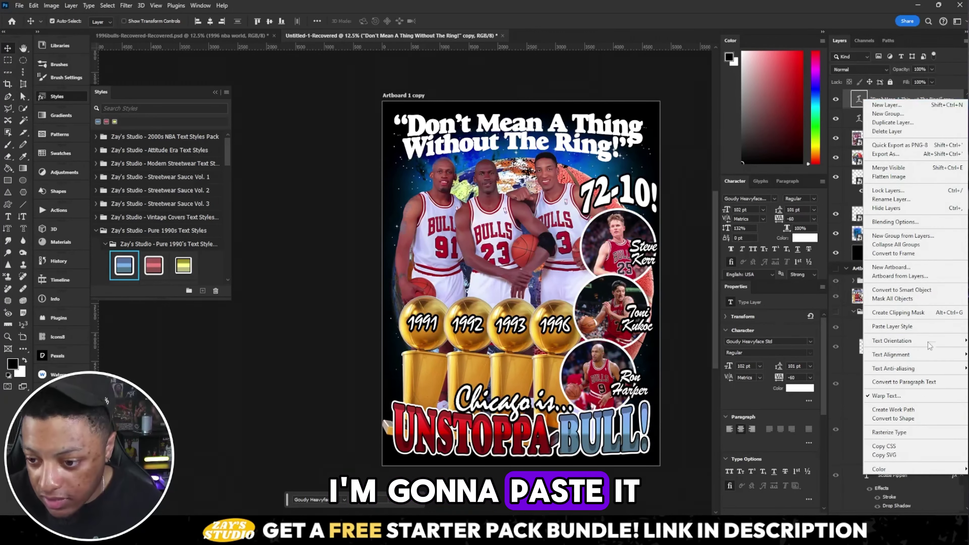
pyautogui.click(927, 326)
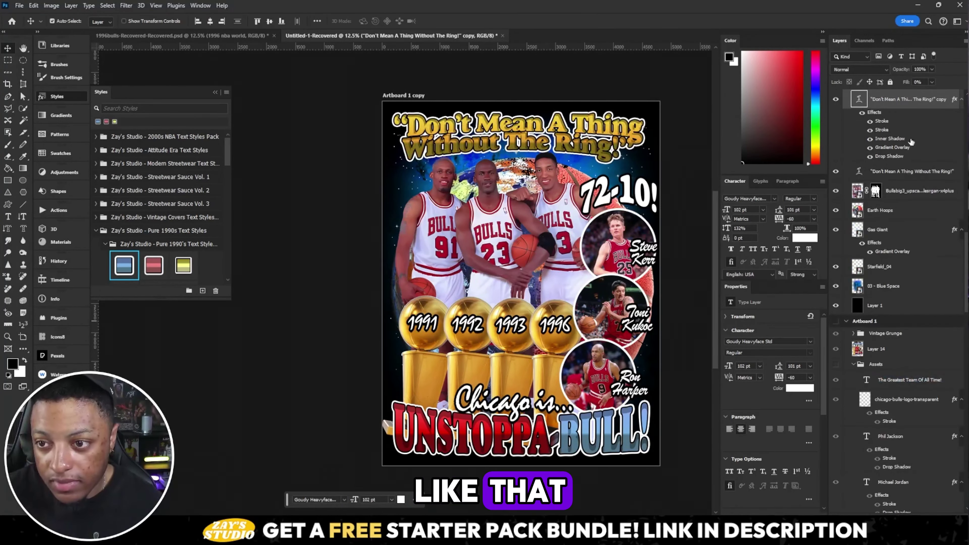
pyautogui.click(911, 171)
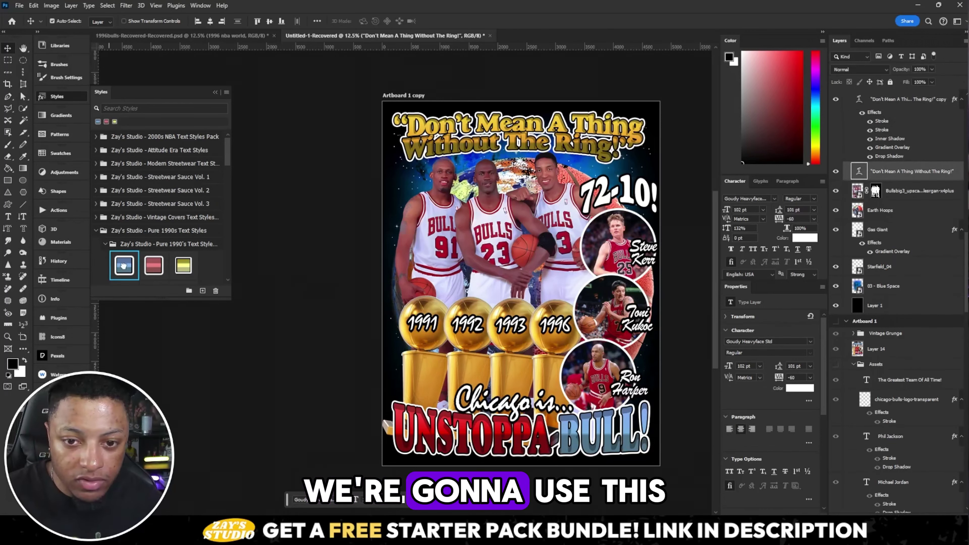
pyautogui.click(183, 266)
# Step: Check the slogan colours in the reference document and rasterize the layer style of the gold "Don't Mean A Thing Without The Ring!" copy
pyautogui.click(863, 100)
pyautogui.rightClick(863, 100)
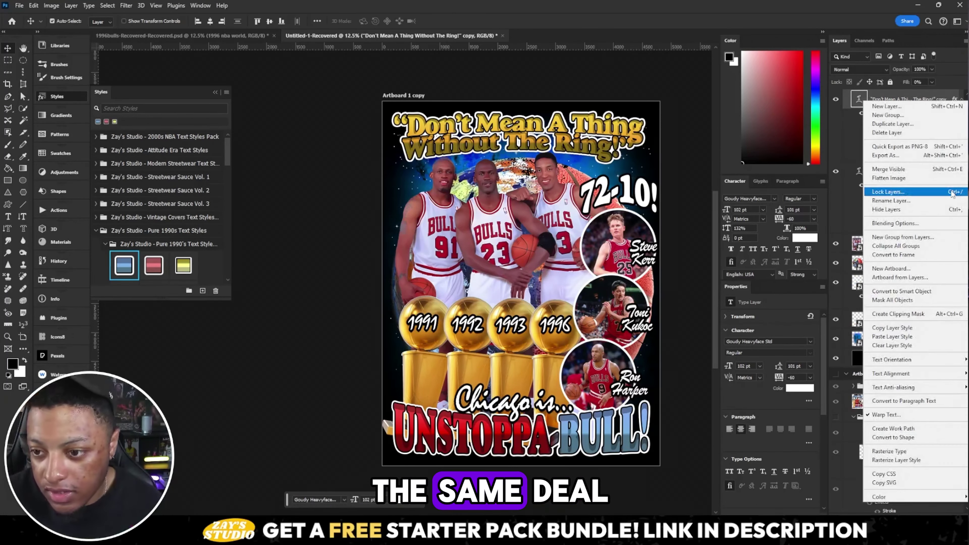
pyautogui.click(202, 39)
pyautogui.click(203, 38)
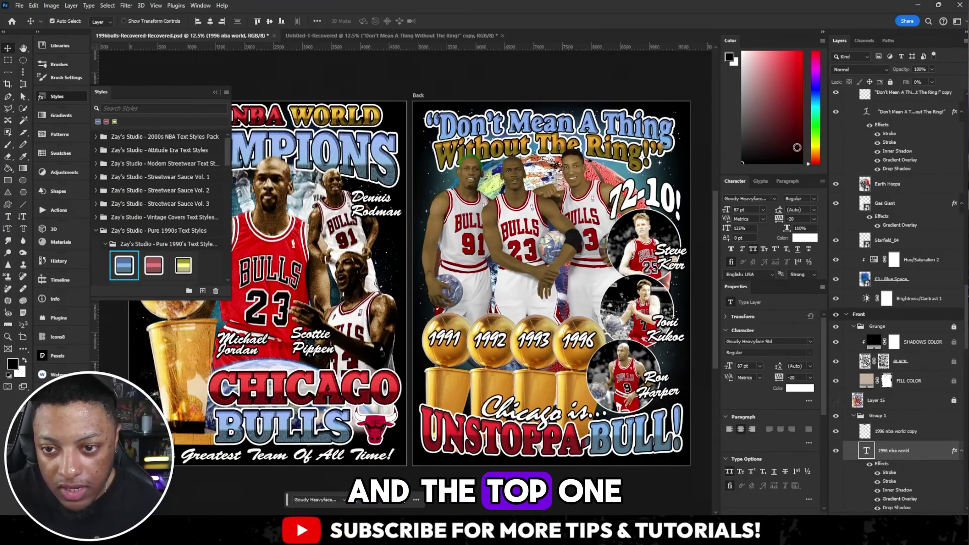
pyautogui.click(395, 36)
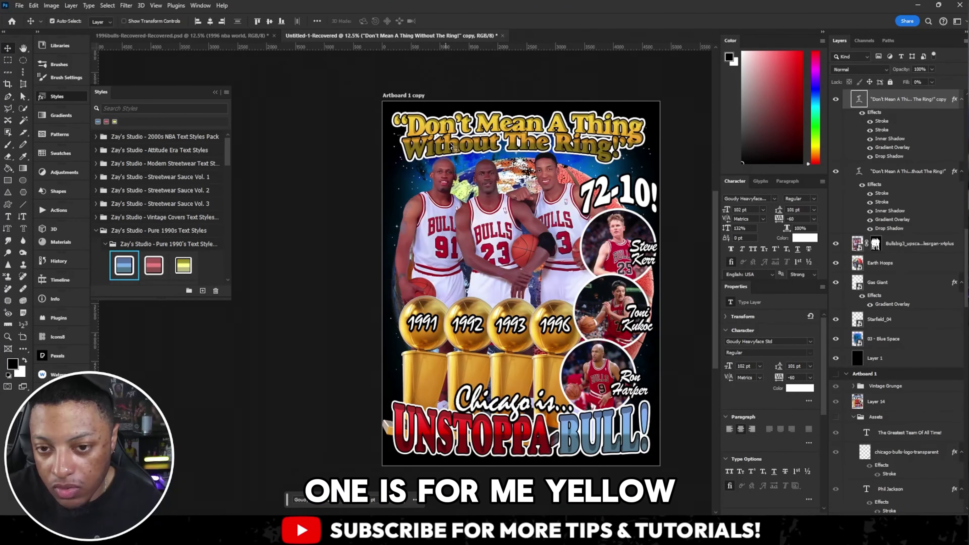
pyautogui.rightClick(938, 100)
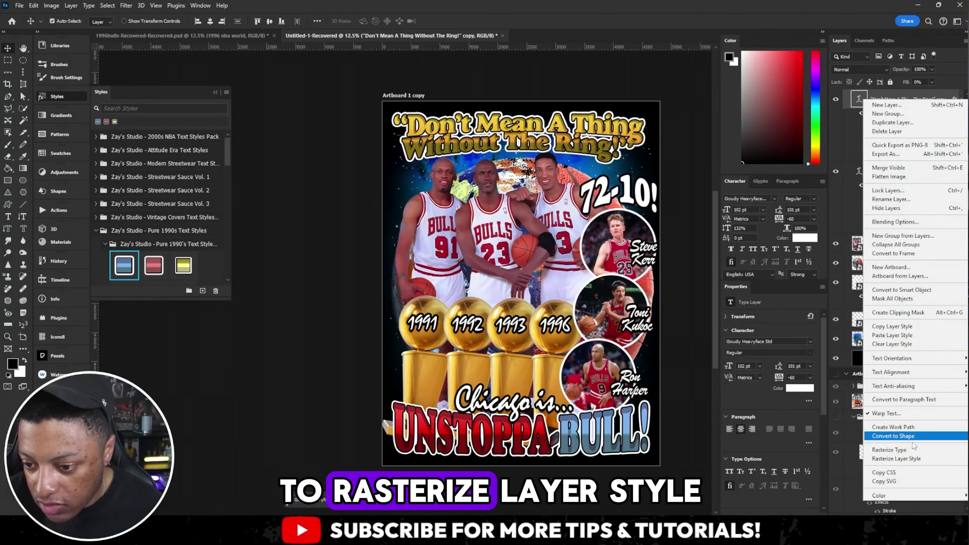
pyautogui.click(917, 458)
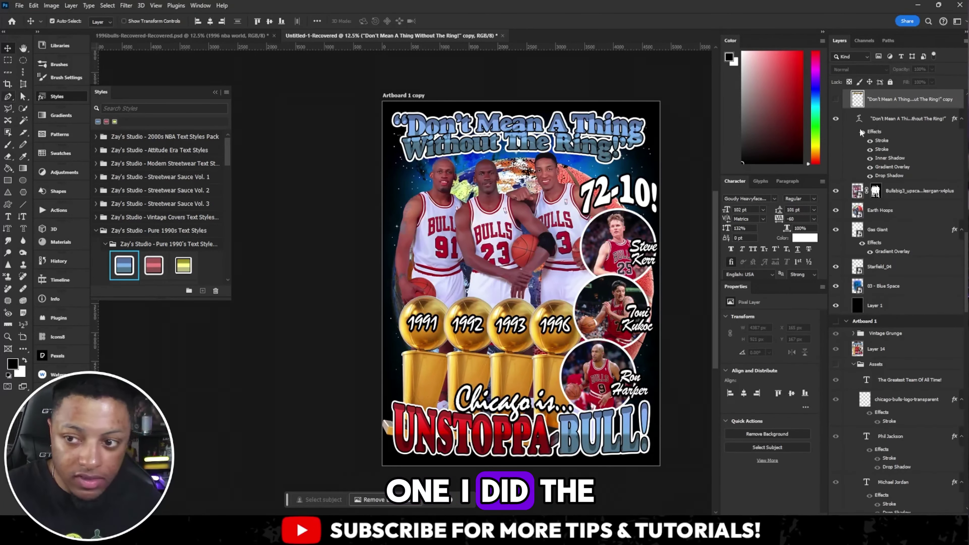
# Step: Hide the gold quote copy and trace a Pen path between the slogan's two lines, closing it around one line
pyautogui.click(8, 98)
pyautogui.click(50, 97)
pyautogui.hotkey('ctrl', '=')
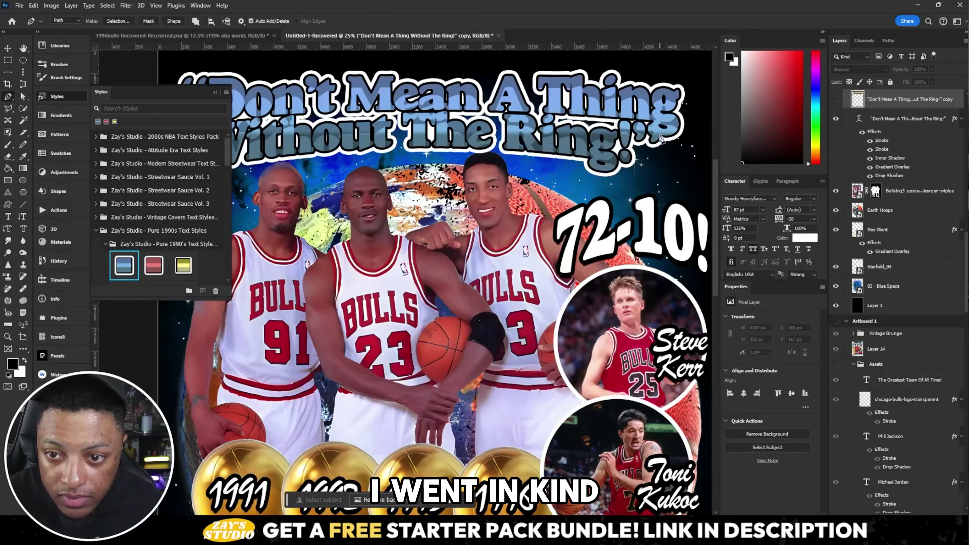
pyautogui.click(665, 150)
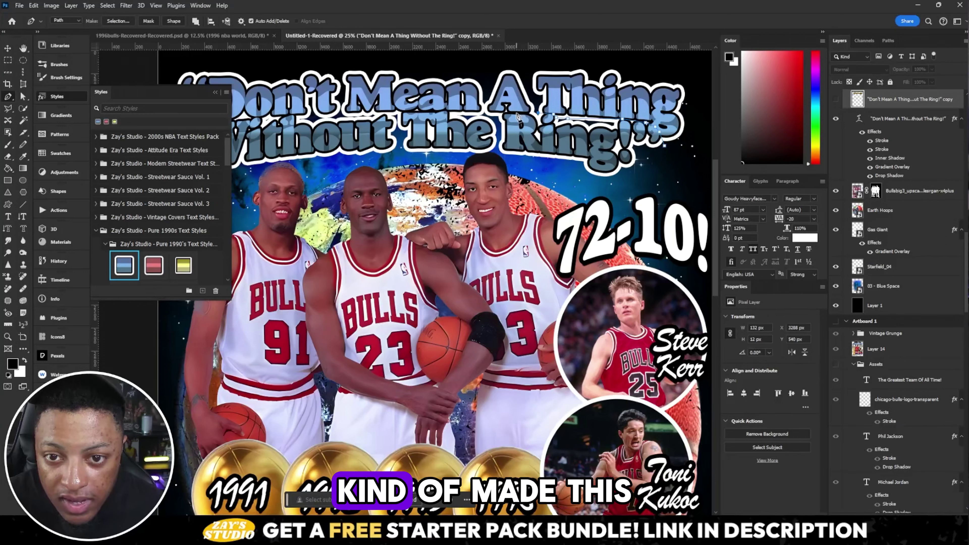
pyautogui.click(503, 115)
pyautogui.click(485, 120)
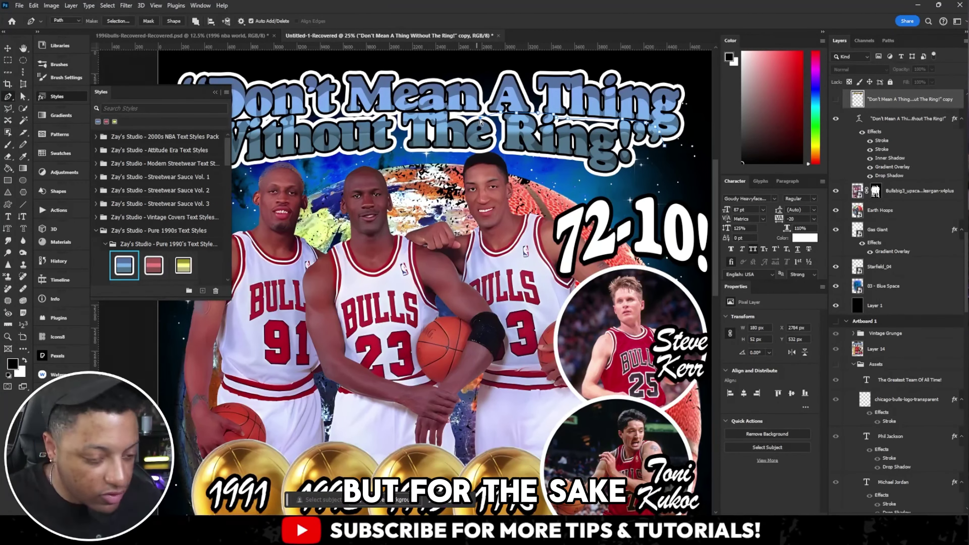
pyautogui.hotkey('ctrl', 'z')
pyautogui.click(448, 113)
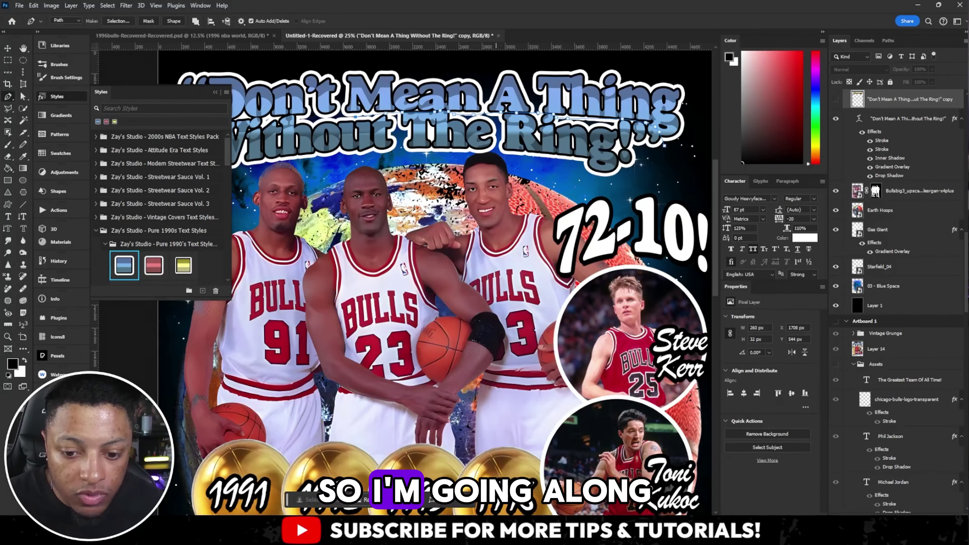
pyautogui.hscroll(-5, 405, 116)
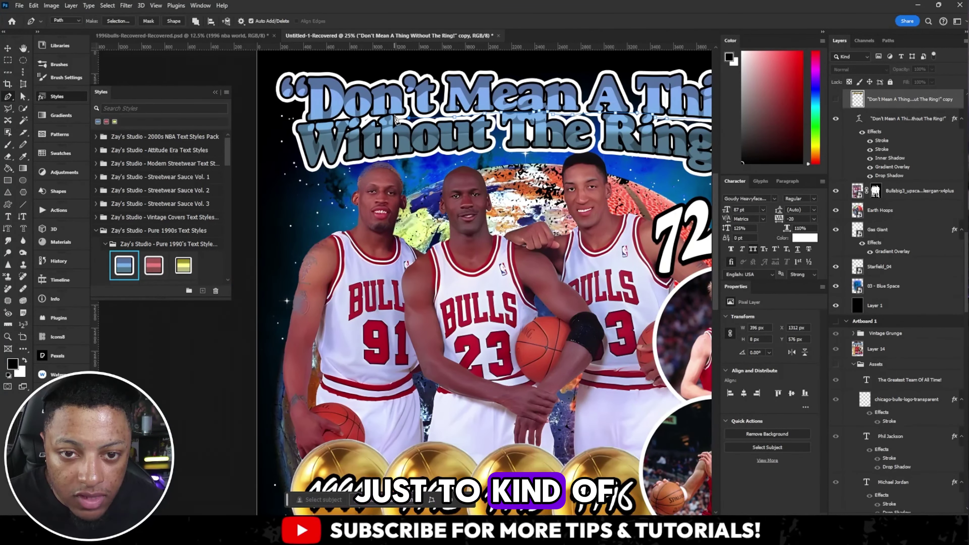
pyautogui.hscroll(15, 395, 120)
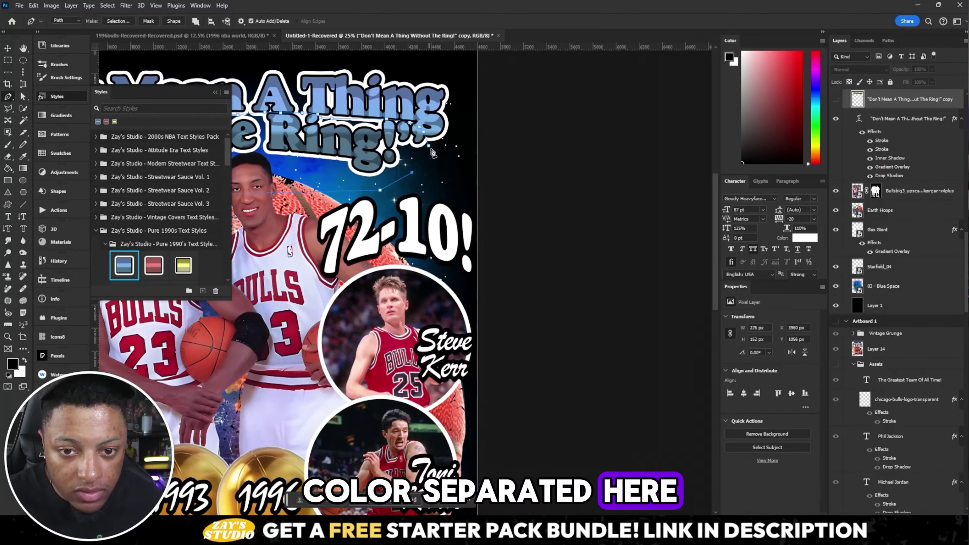
# Step: Convert the path to a selection with 0 px feather and clear the upper line from the gold quote copy, leaving "Without The Ring!" gold
pyautogui.rightClick(435, 168)
pyautogui.click(458, 209)
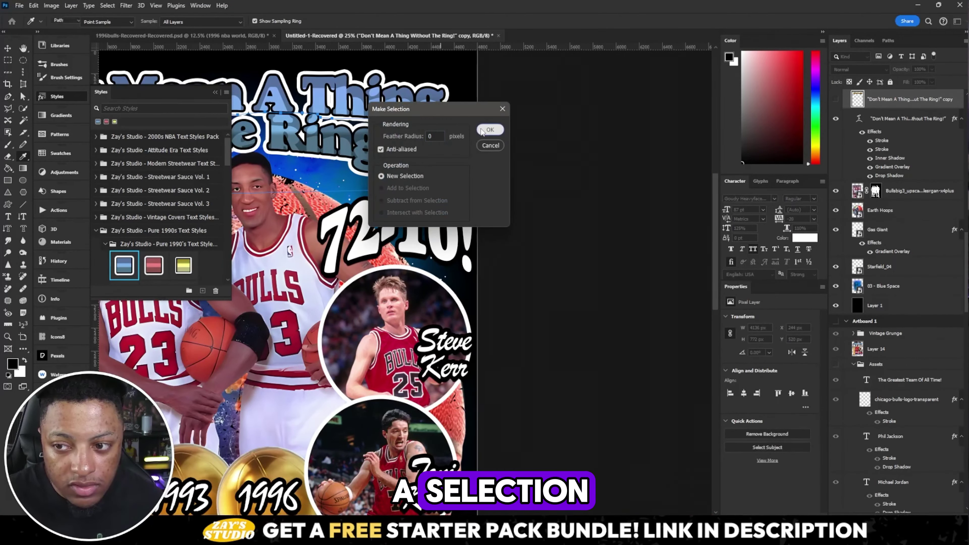
pyautogui.click(490, 130)
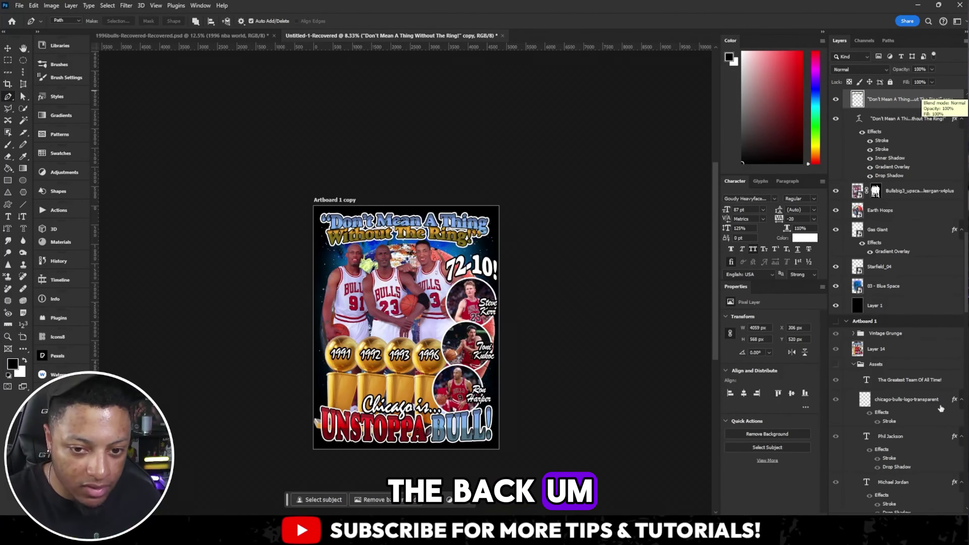
pyautogui.hotkey('ctrl', '+')
pyautogui.hotkey('ctrl', '+')
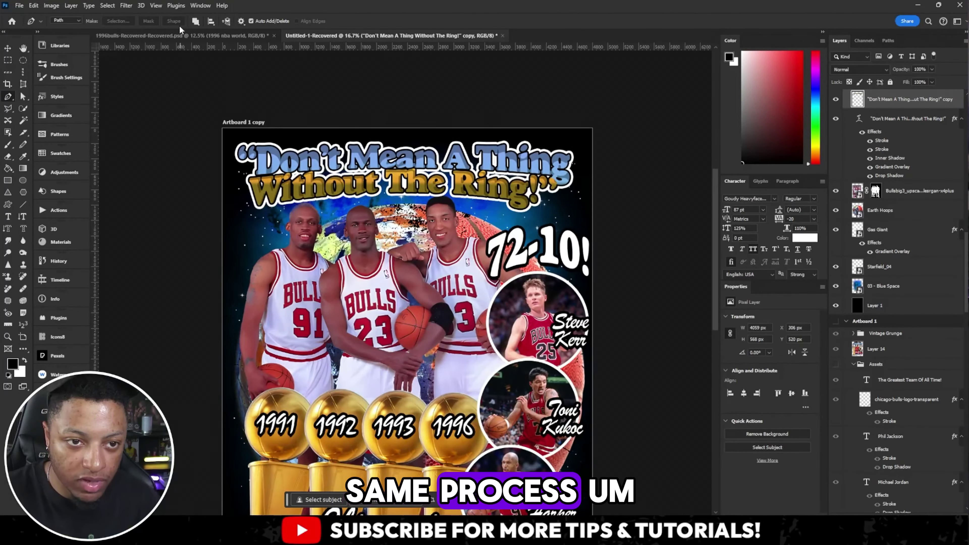
# Step: Examine the reference back design, including the Earth image overlaid on the basketball, and return to the recreated artboard
pyautogui.click(179, 35)
pyautogui.hotkey('ctrl', '+')
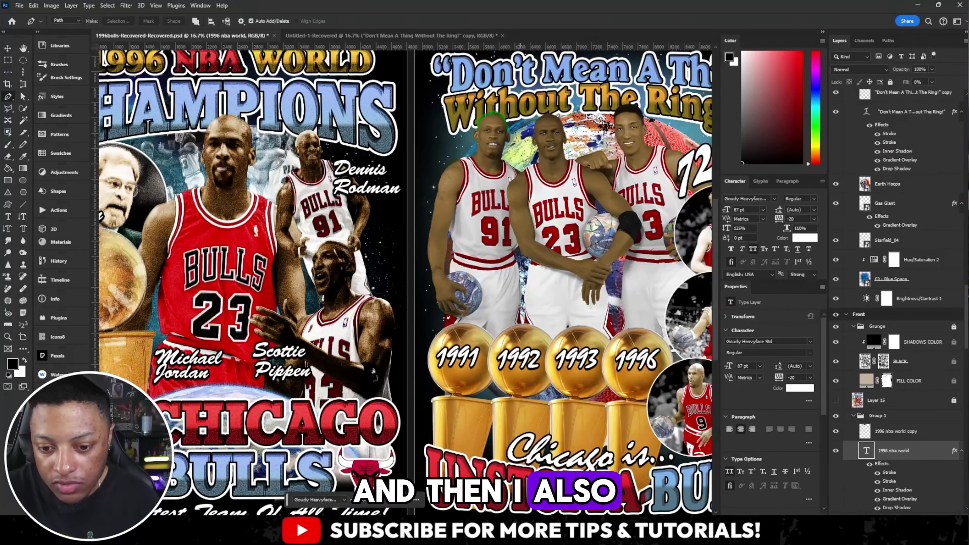
pyautogui.hscroll(5, 439, 298)
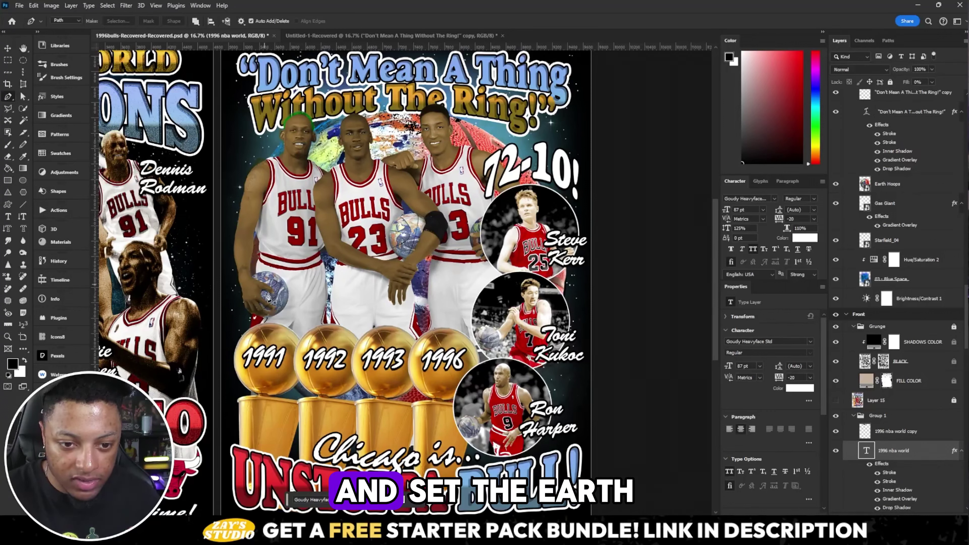
pyautogui.press('v')
pyautogui.click(288, 296)
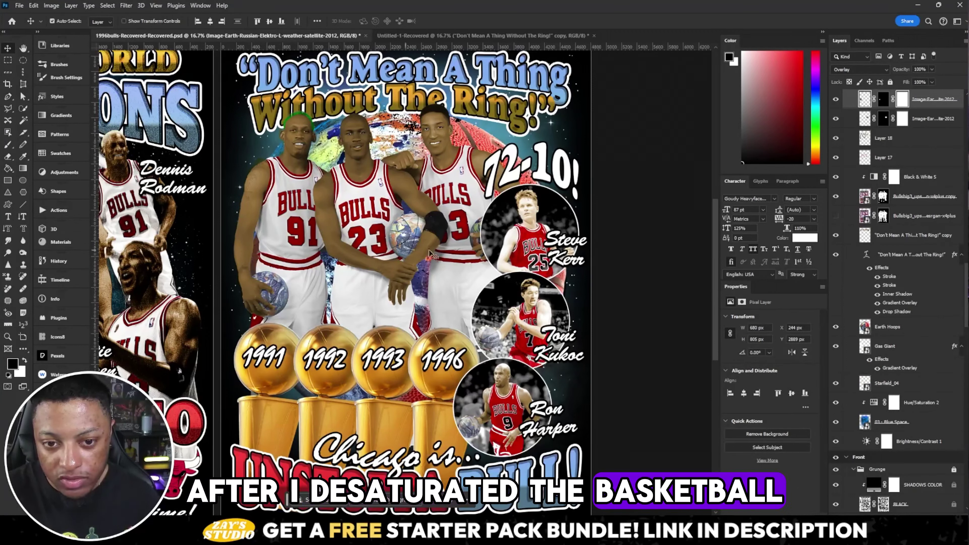
pyautogui.hscroll(-2, 418, 225)
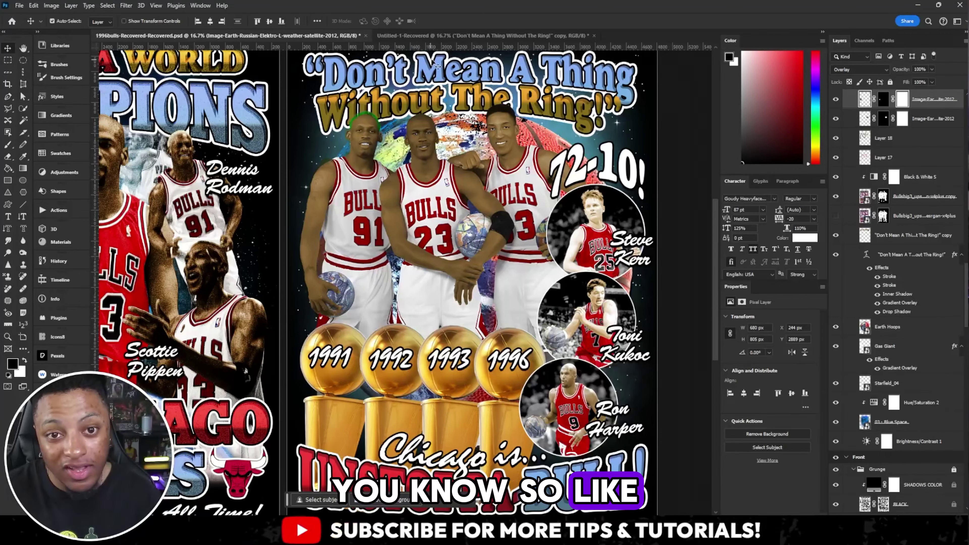
pyautogui.click(446, 36)
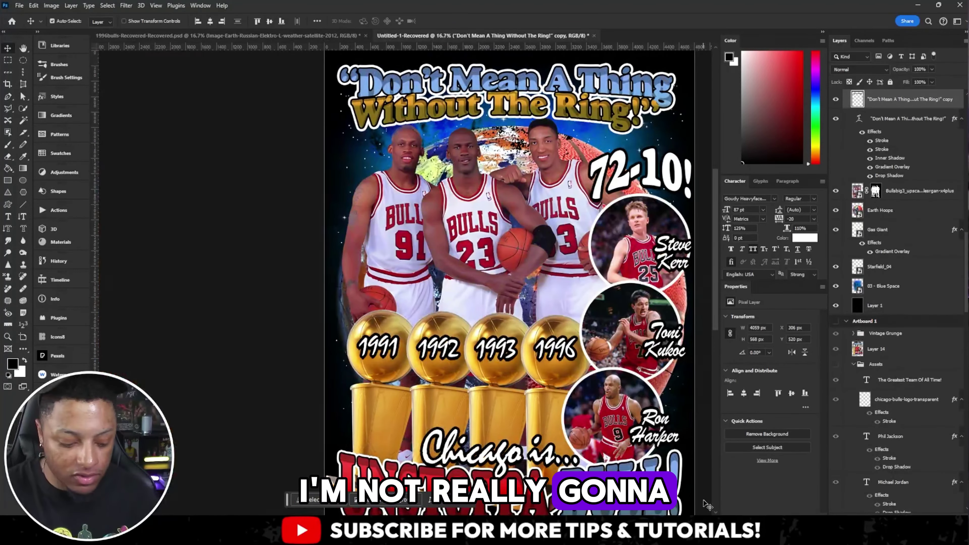
pyautogui.hotkey('ctrl', '-')
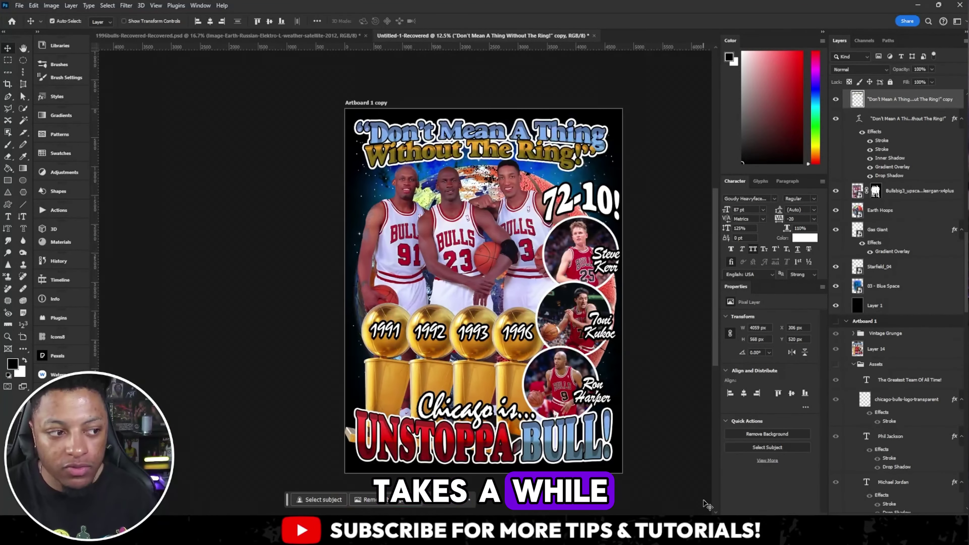
# Step: Compare the recreated back artboard with the reference document's finished front and back designs and their layers
pyautogui.click(271, 38)
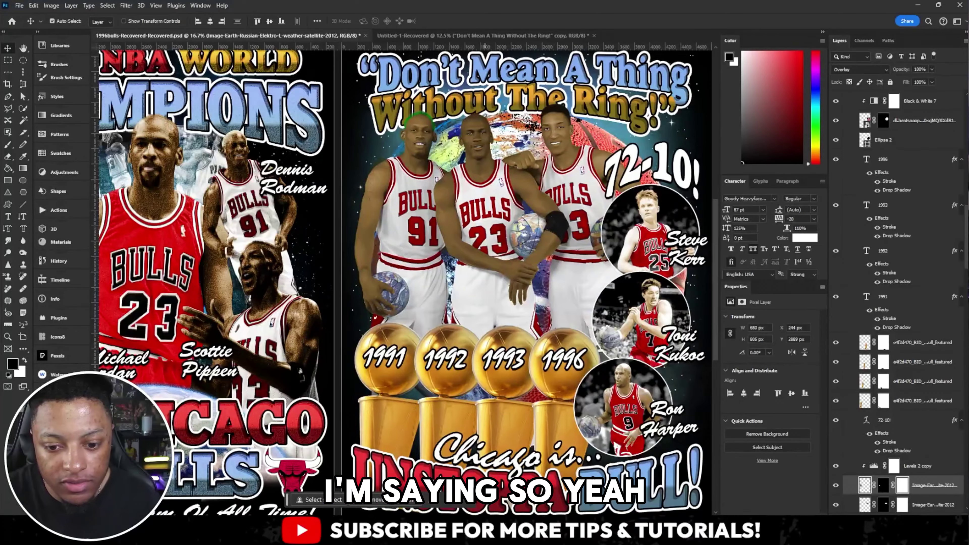
pyautogui.hscroll(-4, 485, 282)
pyautogui.hscroll(7, 492, 282)
pyautogui.hscroll(-4, 500, 282)
pyautogui.hscroll(4, 505, 282)
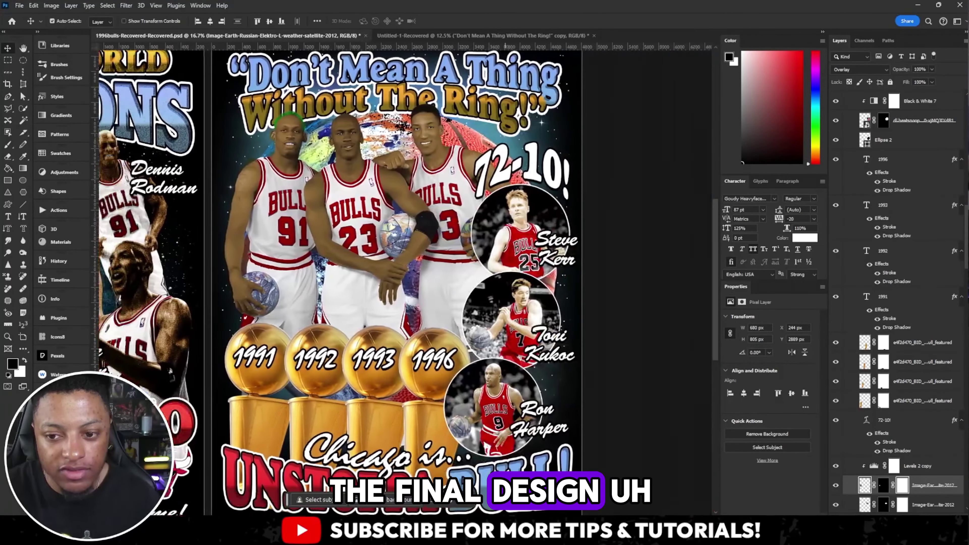
pyautogui.hscroll(1, 457, 57)
pyautogui.click(457, 37)
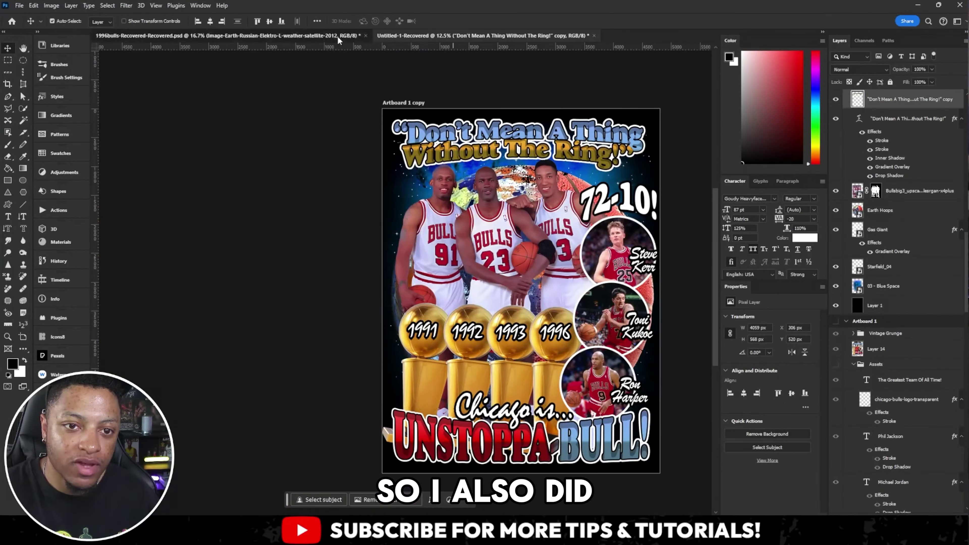
pyautogui.click(338, 37)
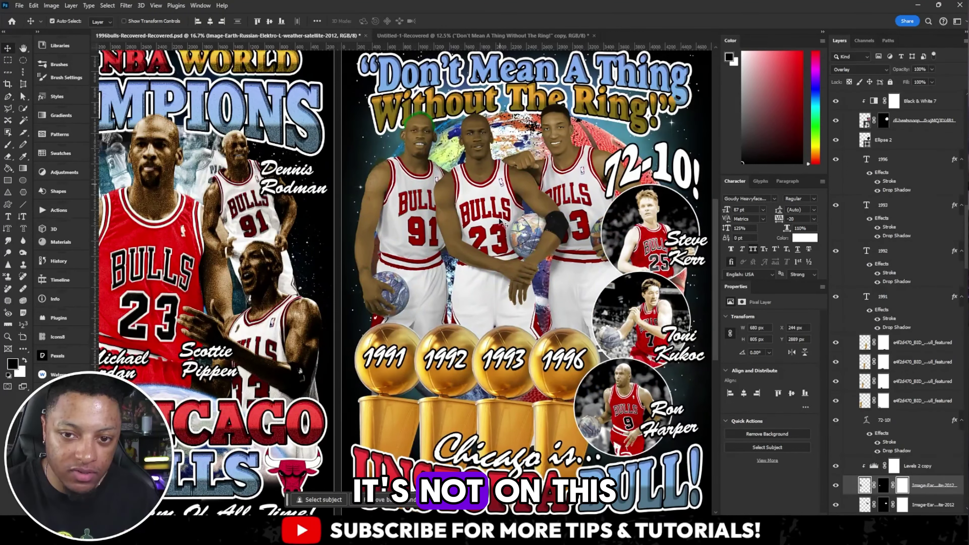
pyautogui.scroll(5, 942, 167)
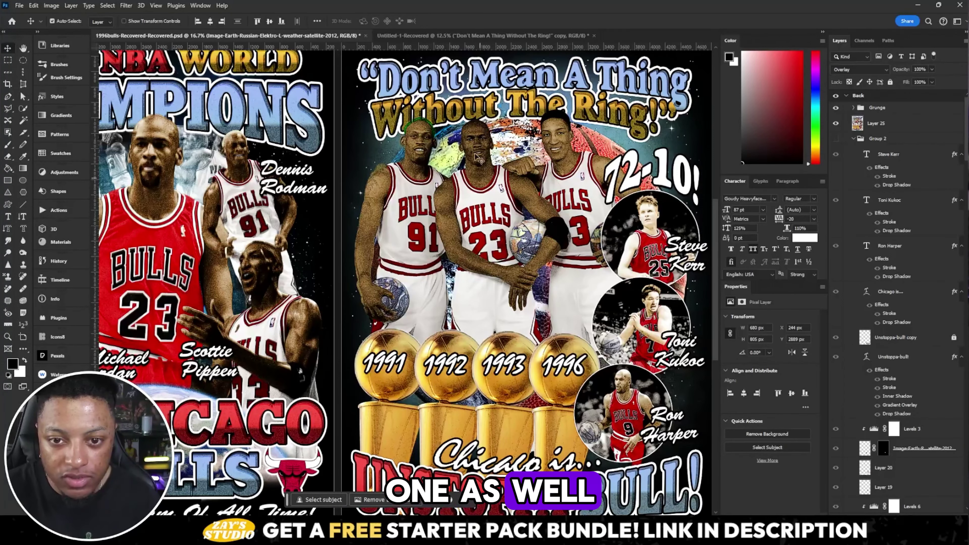
pyautogui.click(482, 35)
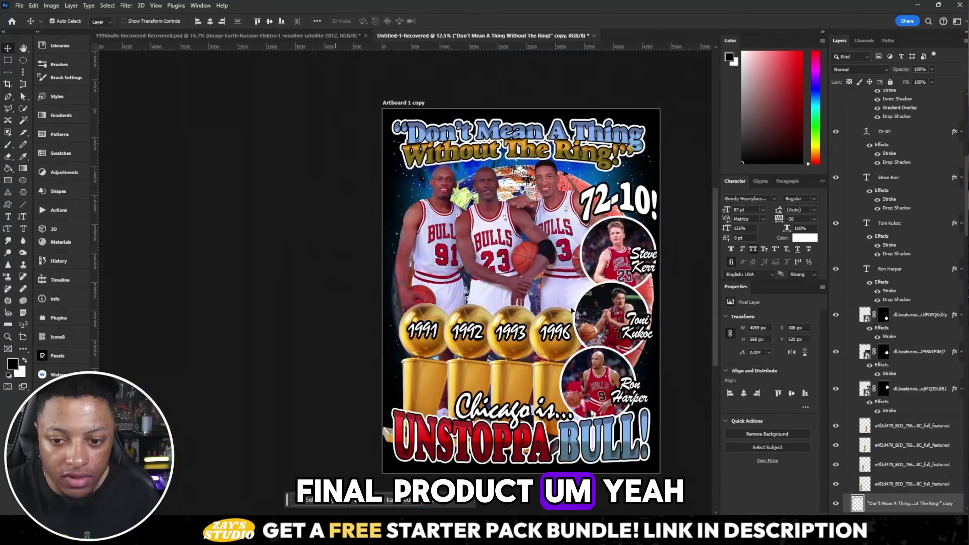
pyautogui.click(282, 33)
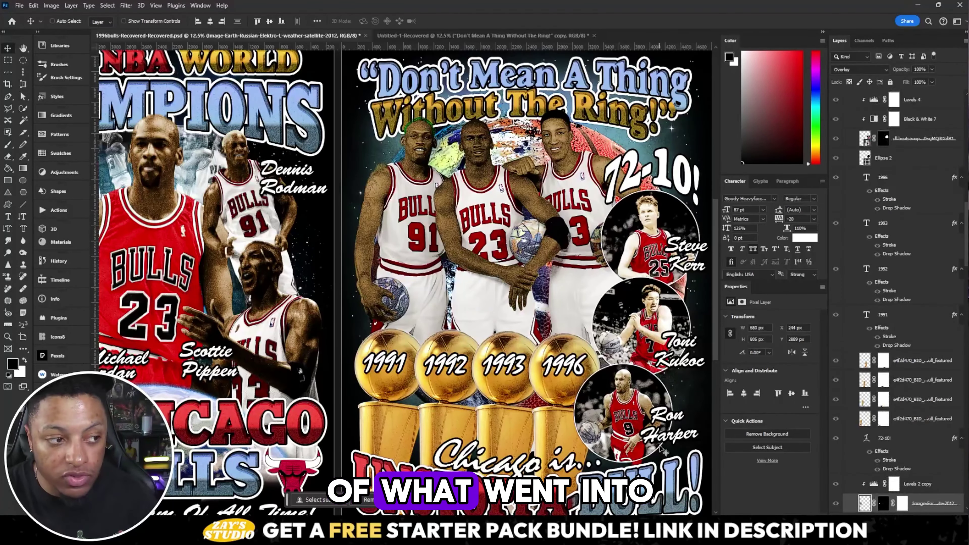
pyautogui.hotkey('ctrl', '-')
pyautogui.hotkey('ctrl', '-')
# Step: Switch to the PODpartner website in the browser and open its home page
pyautogui.hotkey('ctrl', 'Tab')
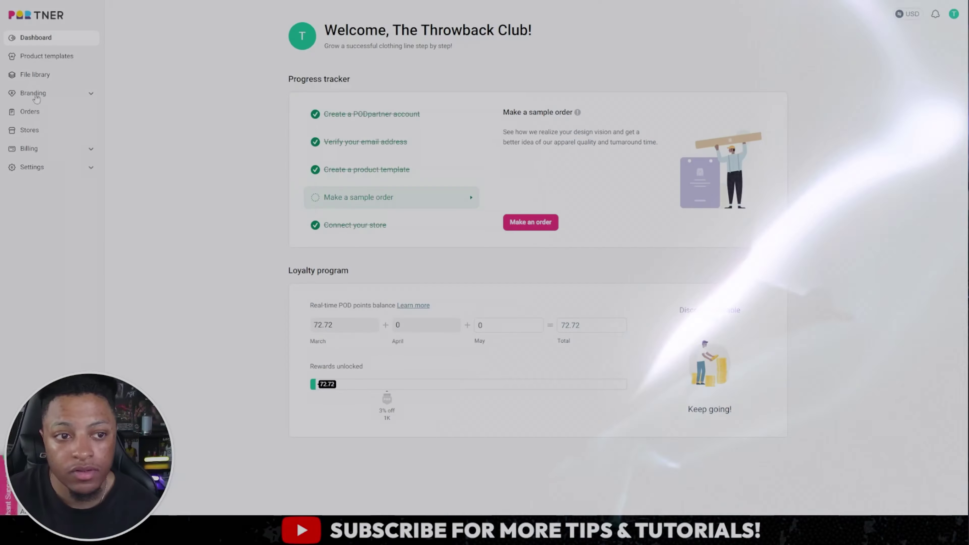
pyautogui.click(38, 16)
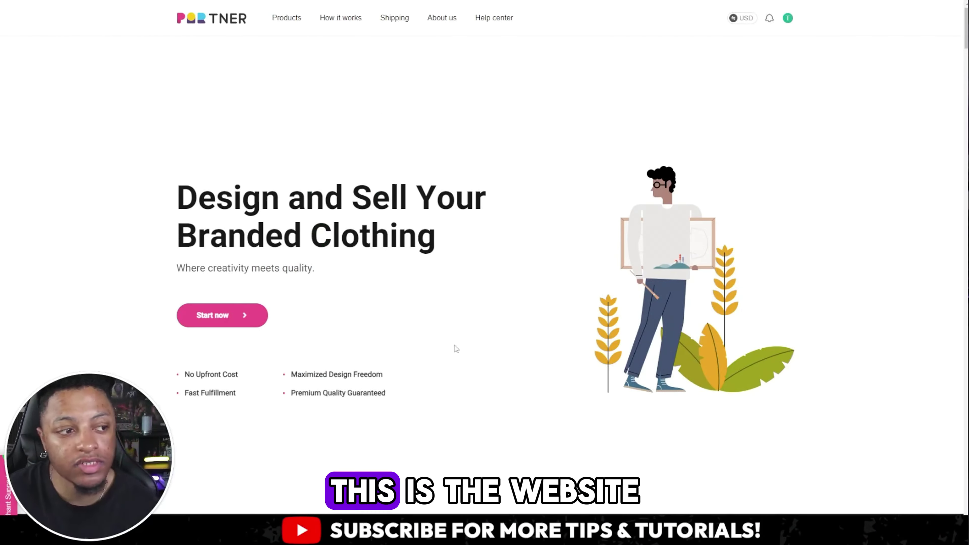